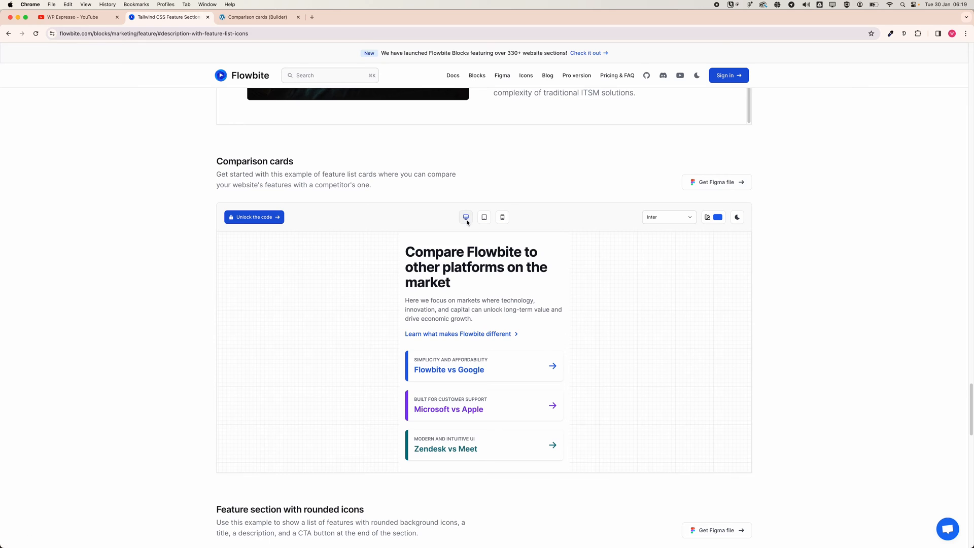
Step: Show the Flowbite comparison cards at desktop width, and add a section to the empty Comparison cards page in the Bricks builder
click(466, 217)
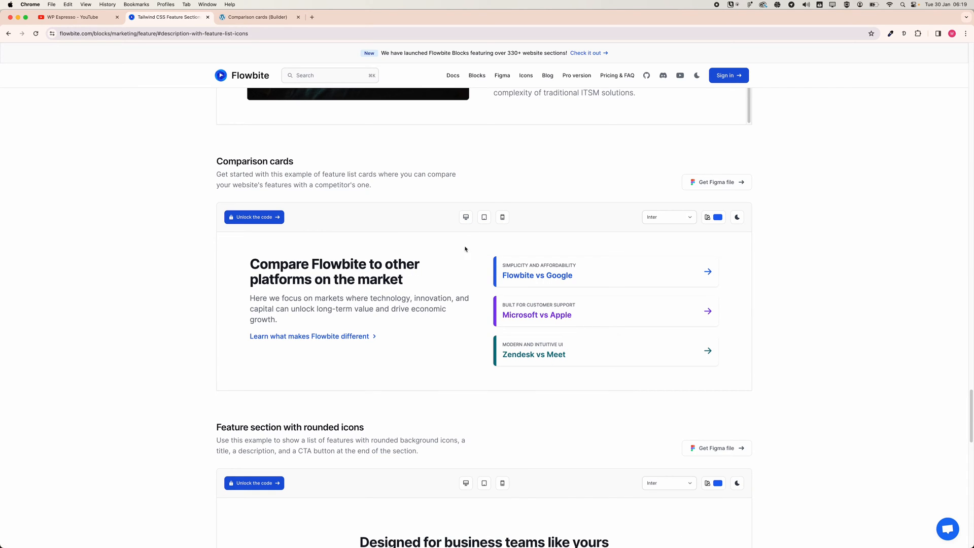
click(254, 19)
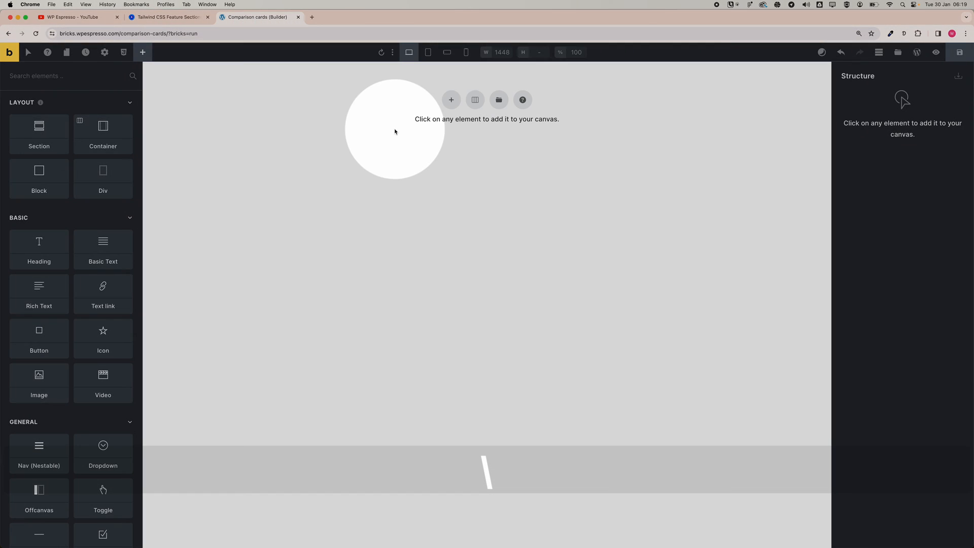
click(451, 104)
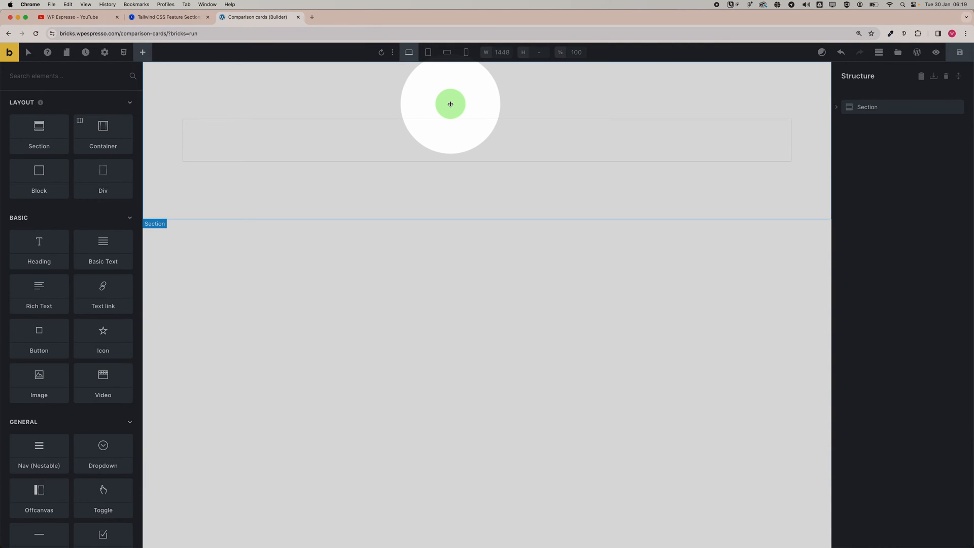
Step: Set the section's container to grid display with var(--grid-2) as its grid template columns
click(210, 152)
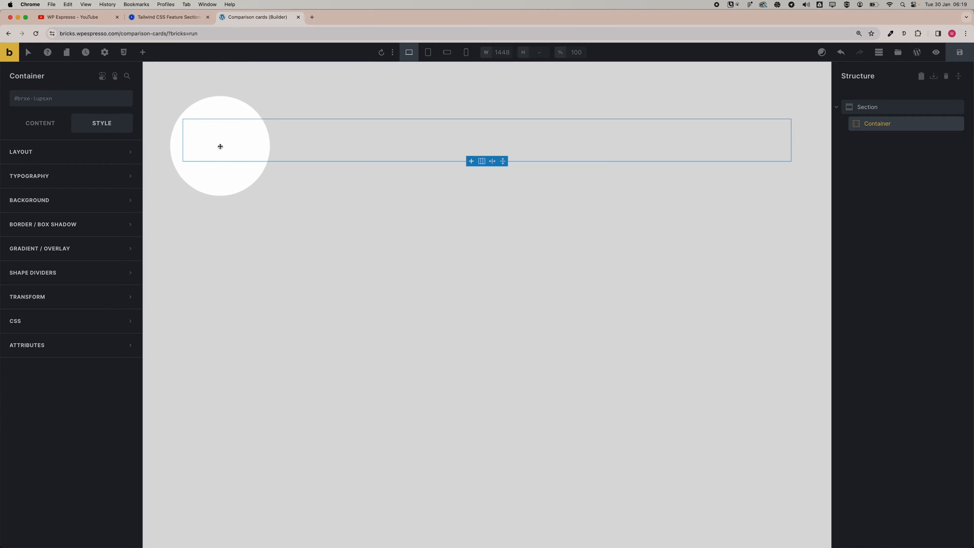
click(40, 124)
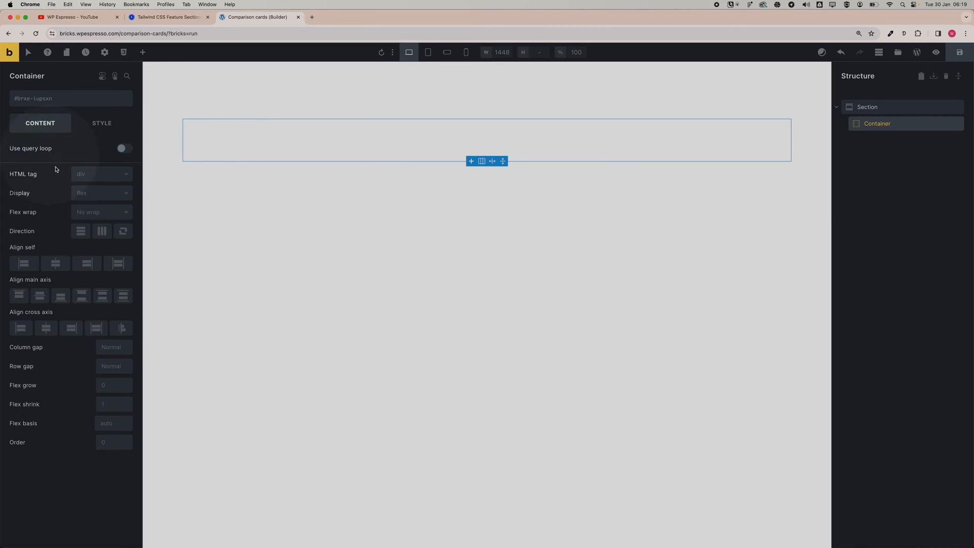
click(86, 193)
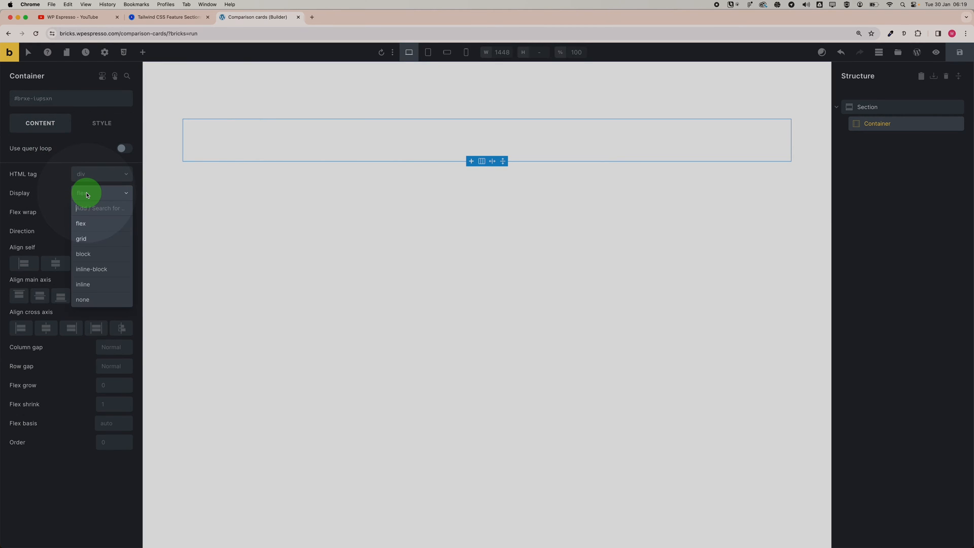
click(96, 237)
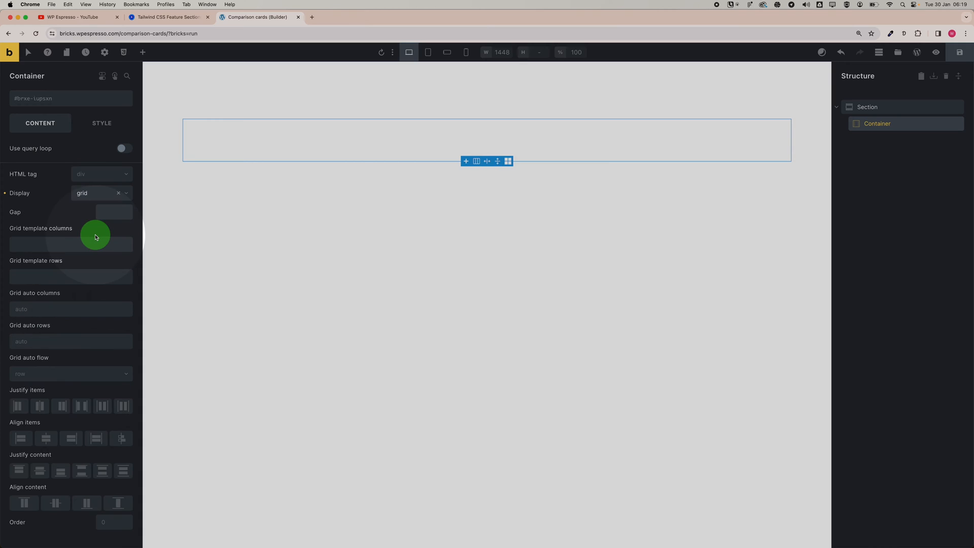
right_click(51, 248)
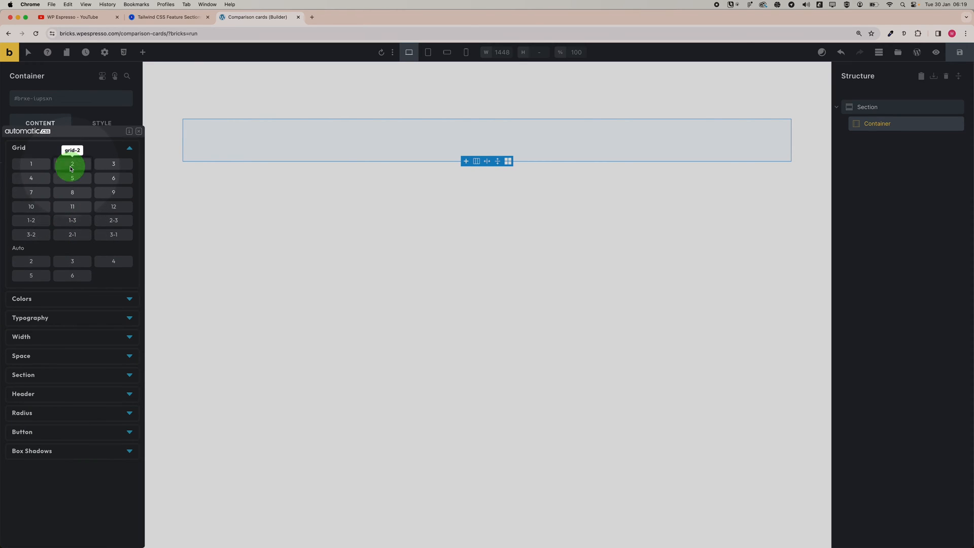
click(72, 167)
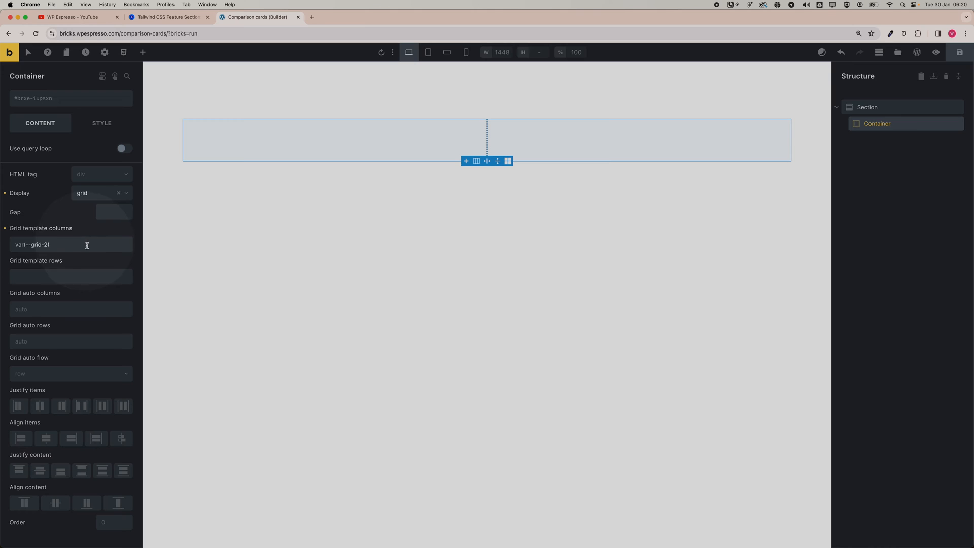
Step: Set the container's grid gap to var(--space-xxl) and compare it with the column spacing of the Flowbite comparison cards
click(107, 215)
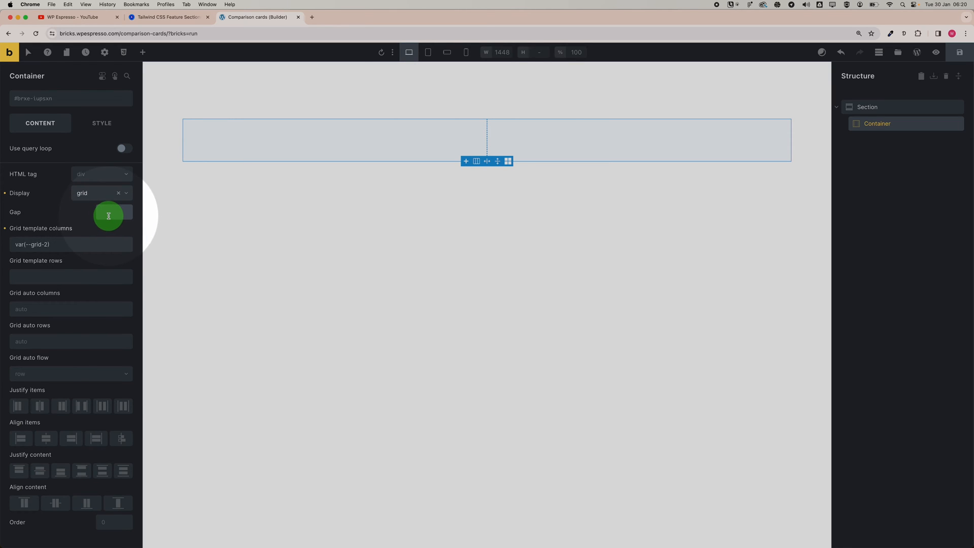
click(112, 235)
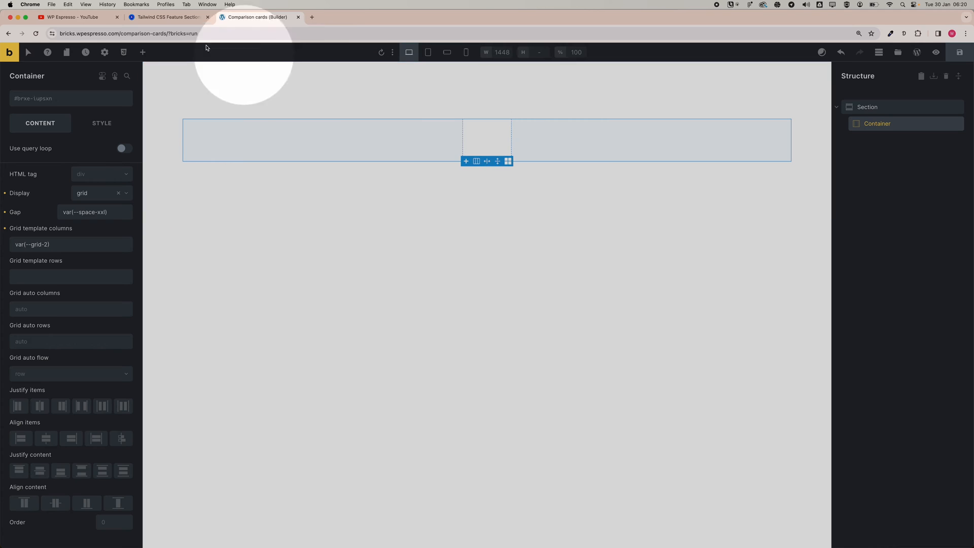
click(169, 16)
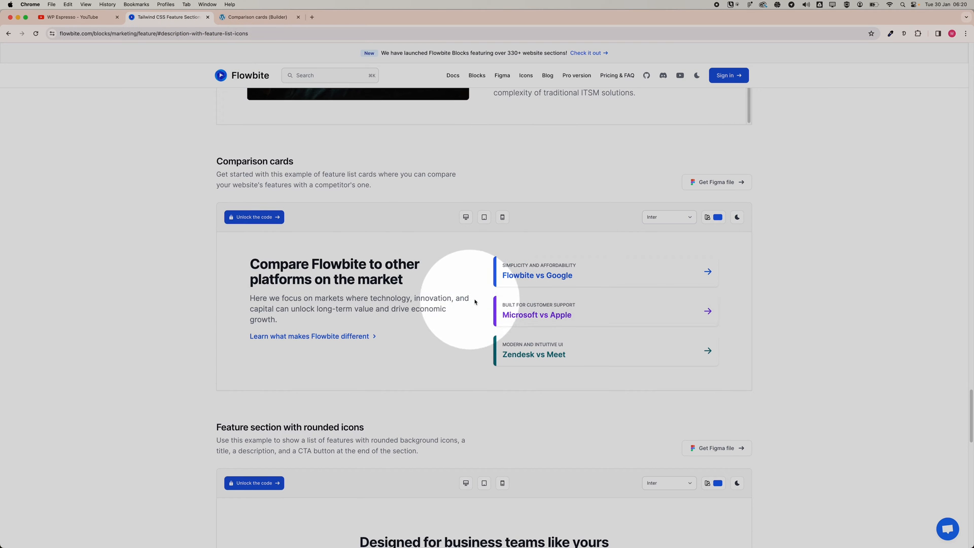
key(ctrl+Tab)
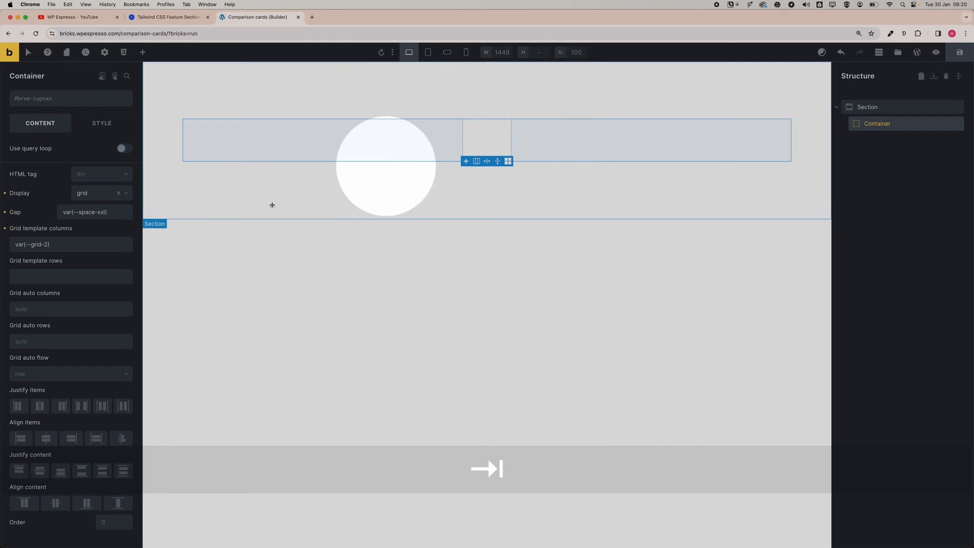
Step: Reduce the container's grid gap to var(--space-xl) and check the column spacing on the canvas
click(112, 213)
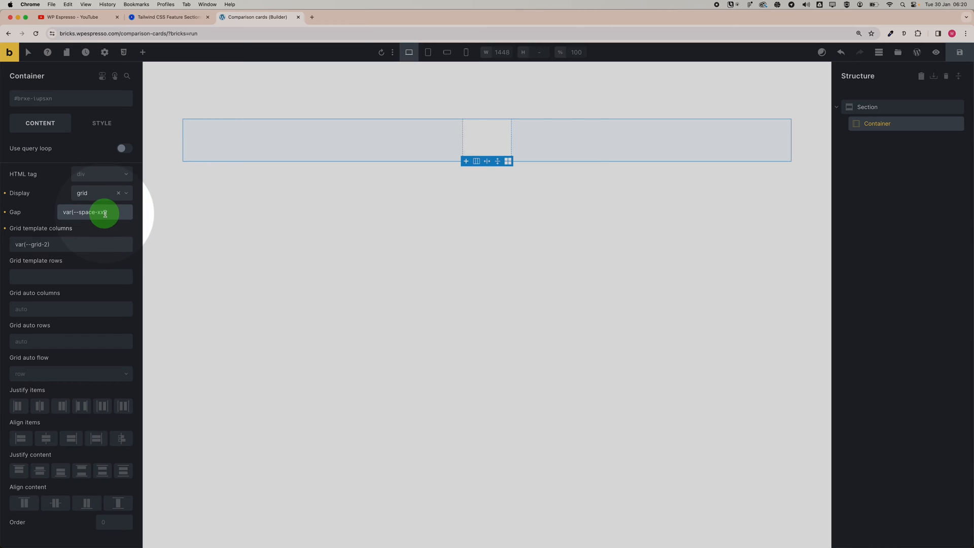
key(BackSpace)
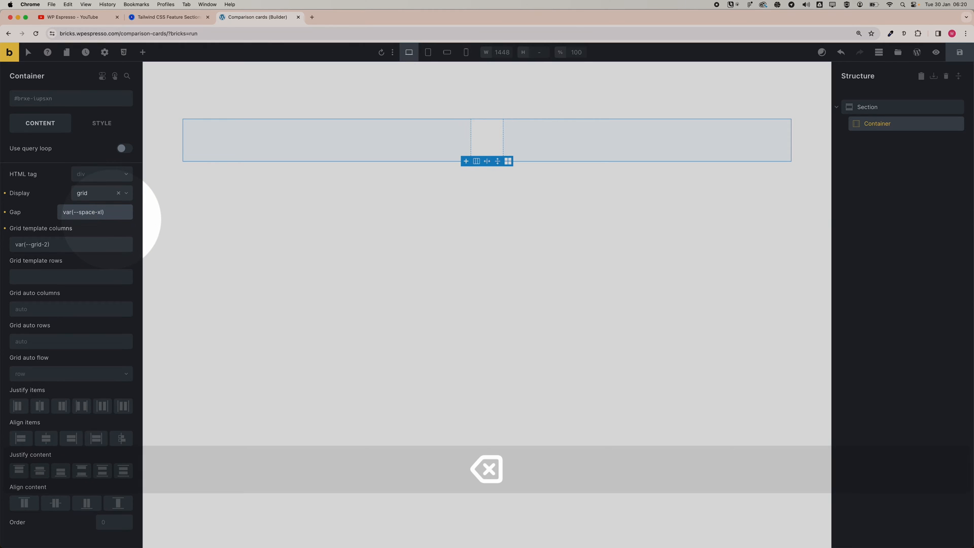
click(475, 183)
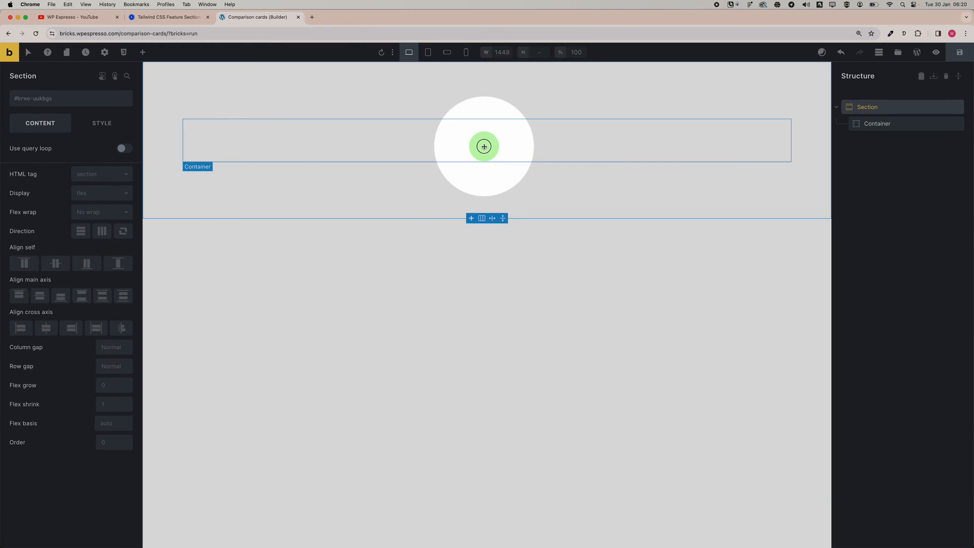
click(484, 147)
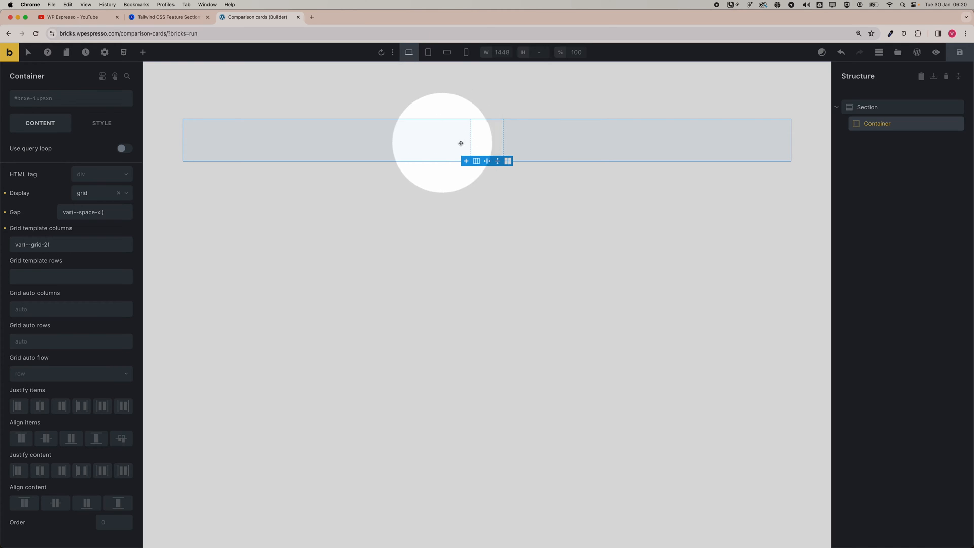
Step: Add a block inside the container and rename it "Left block"
click(143, 56)
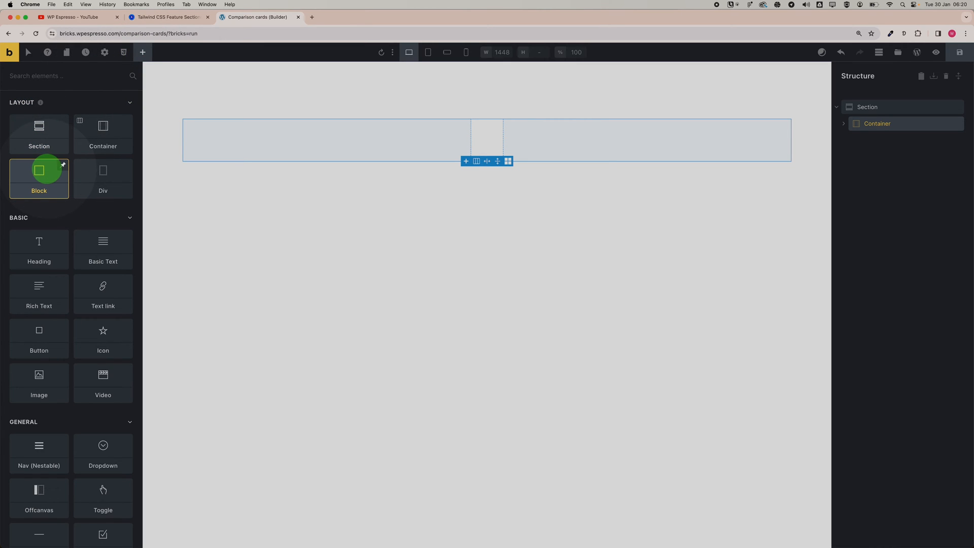
drag(39, 170, 845, 125)
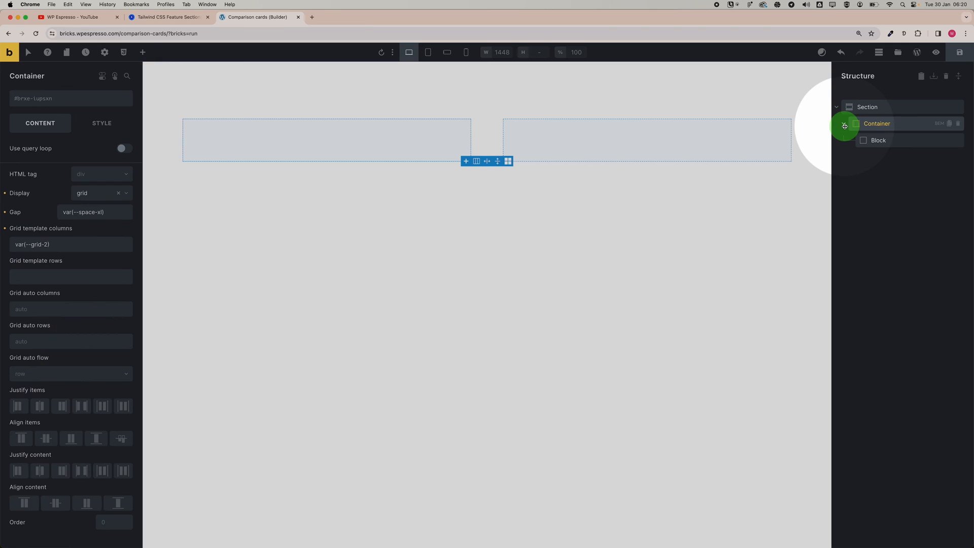
click(878, 140)
click(880, 141)
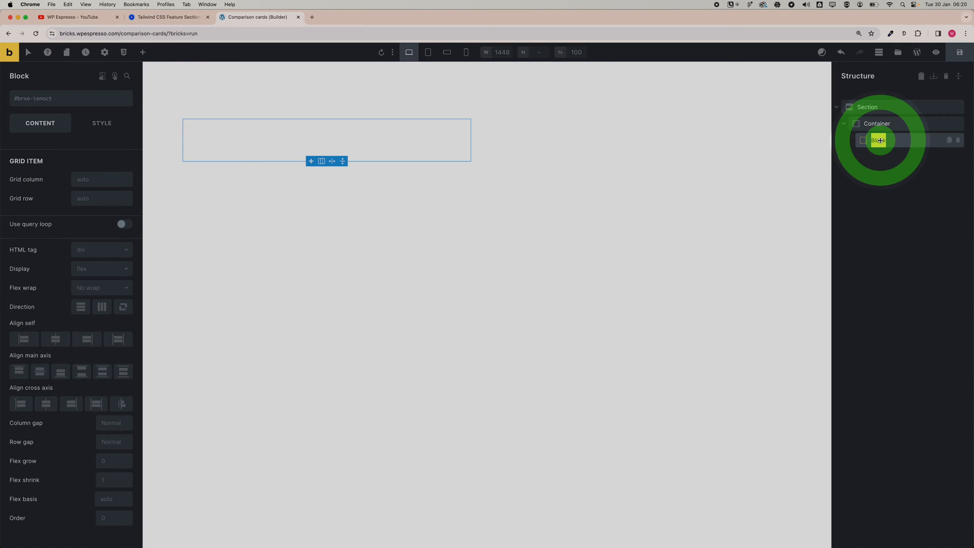
text(LEft)
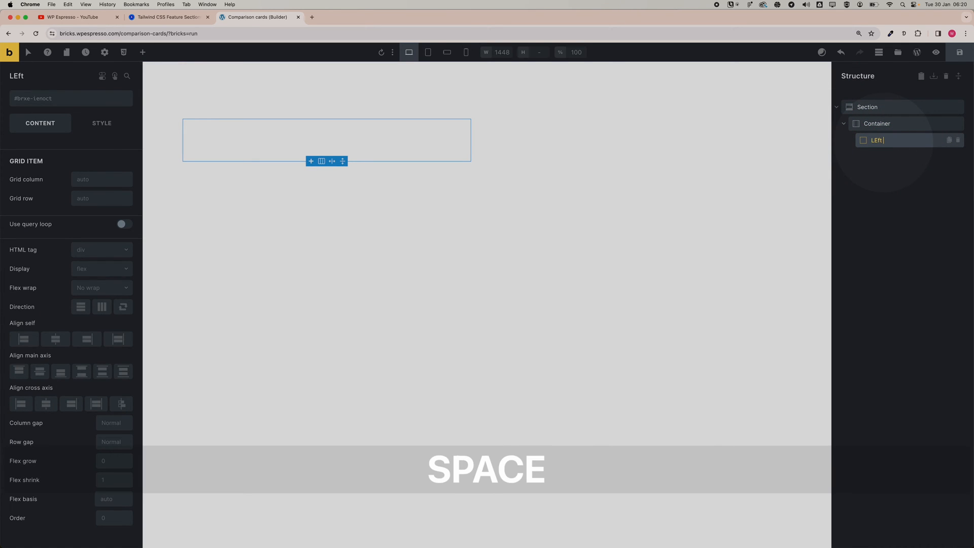
key(BackSpace)
key(BackSpace)
key(BackSpace)
text(ft block)
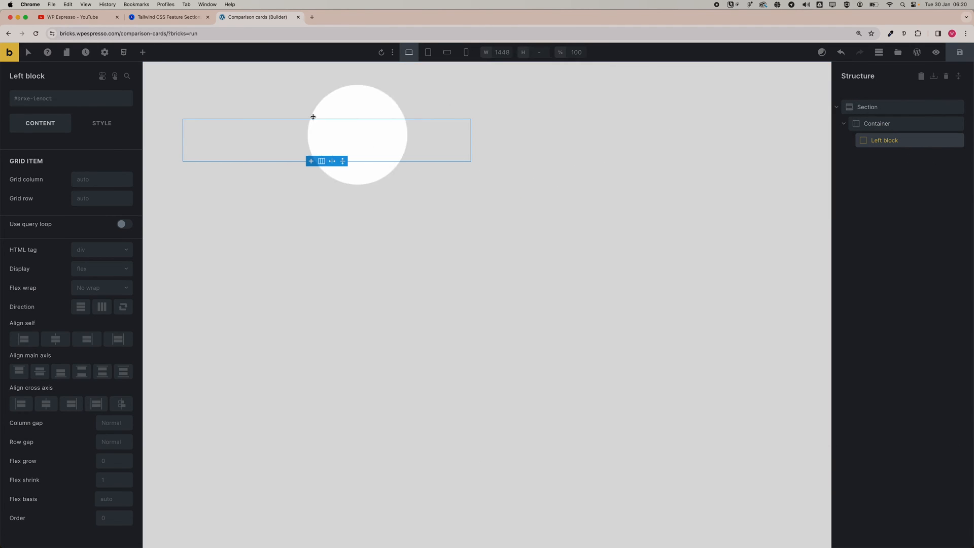
Step: Add a heading, a rich text element and a text link inside the left block
click(143, 55)
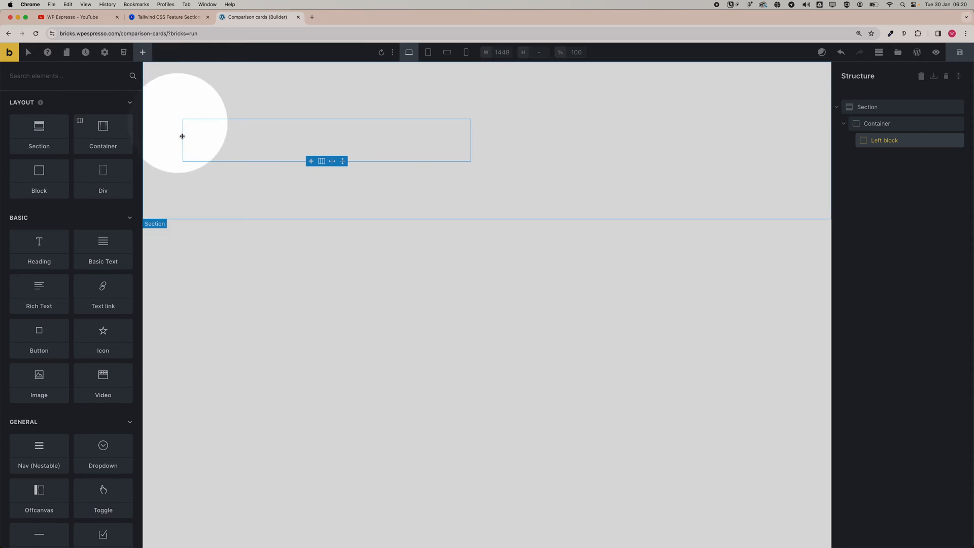
click(36, 256)
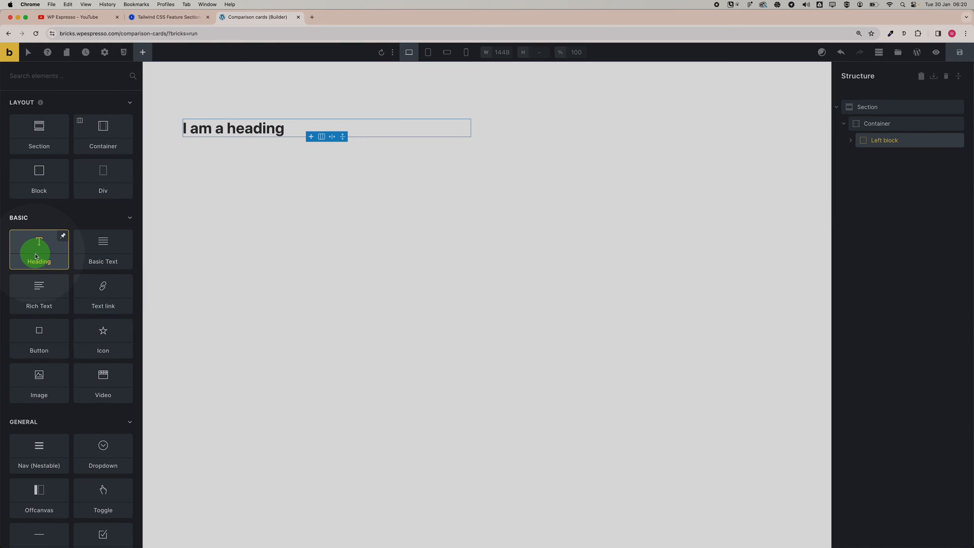
click(41, 285)
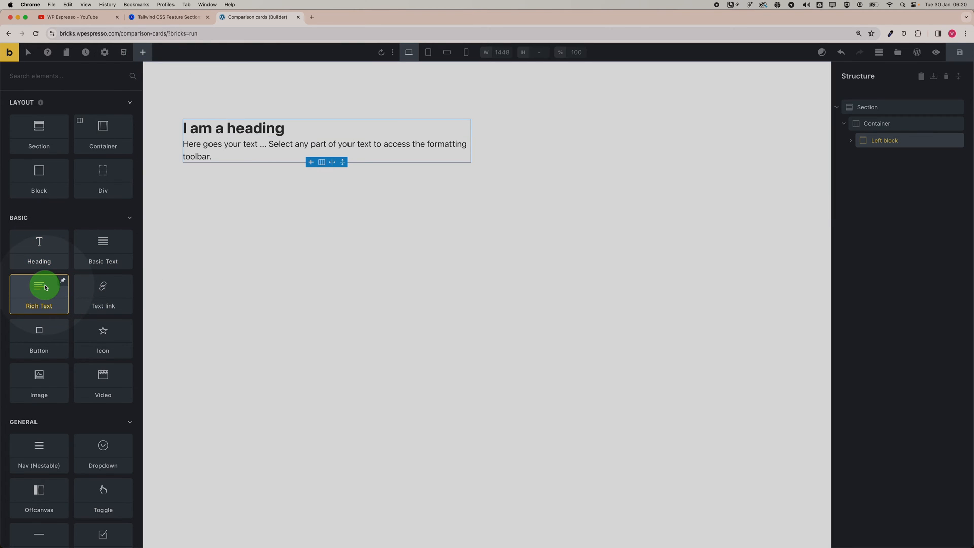
click(106, 295)
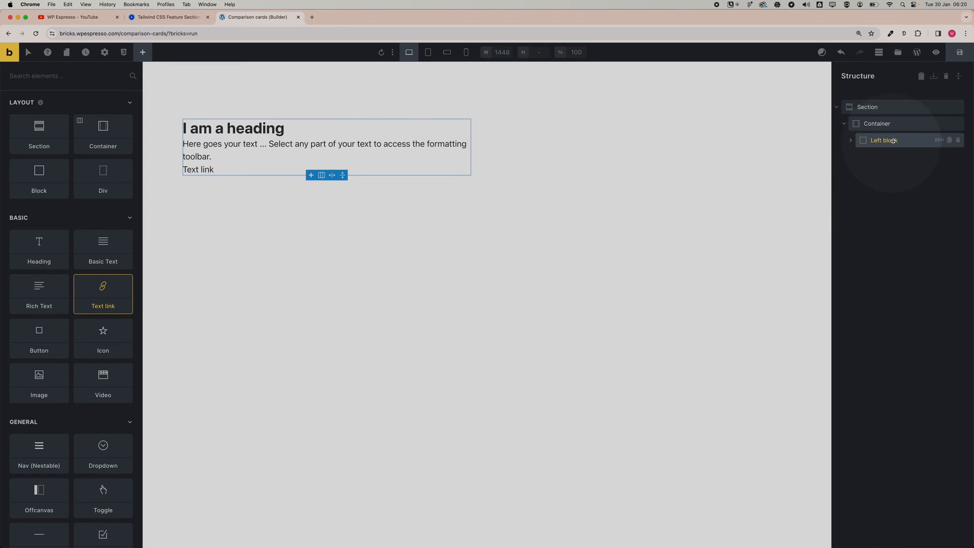
Step: Add a second block inside the container and rename it "Right block"
click(878, 124)
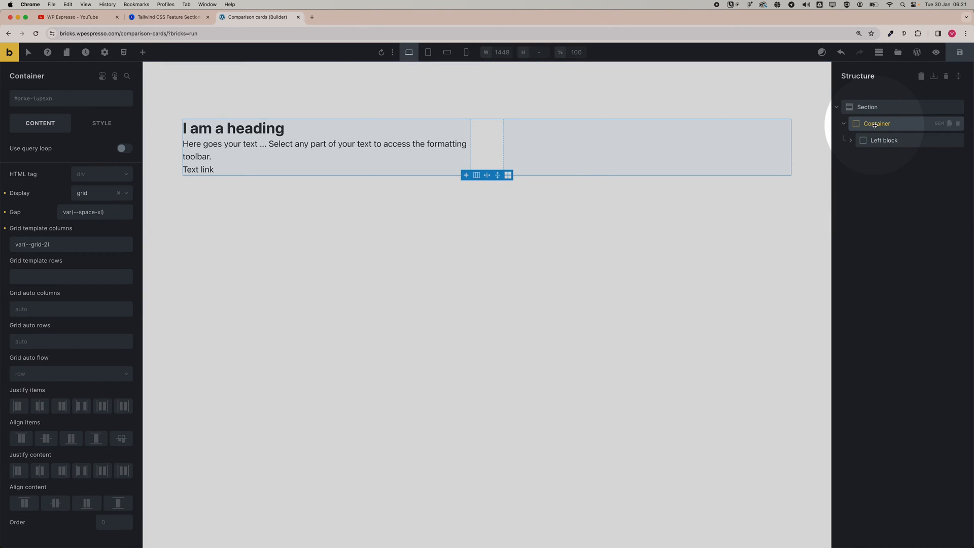
click(143, 54)
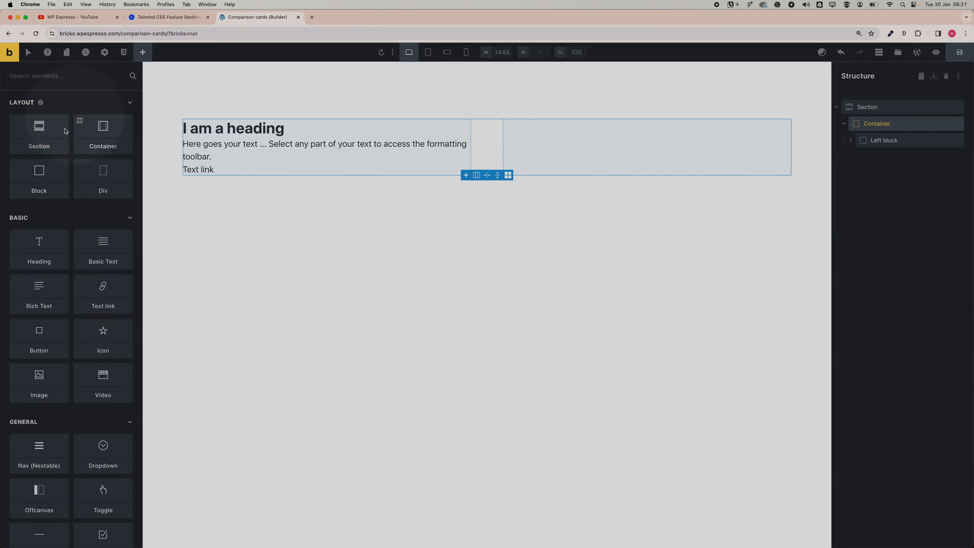
drag(44, 176, 874, 157)
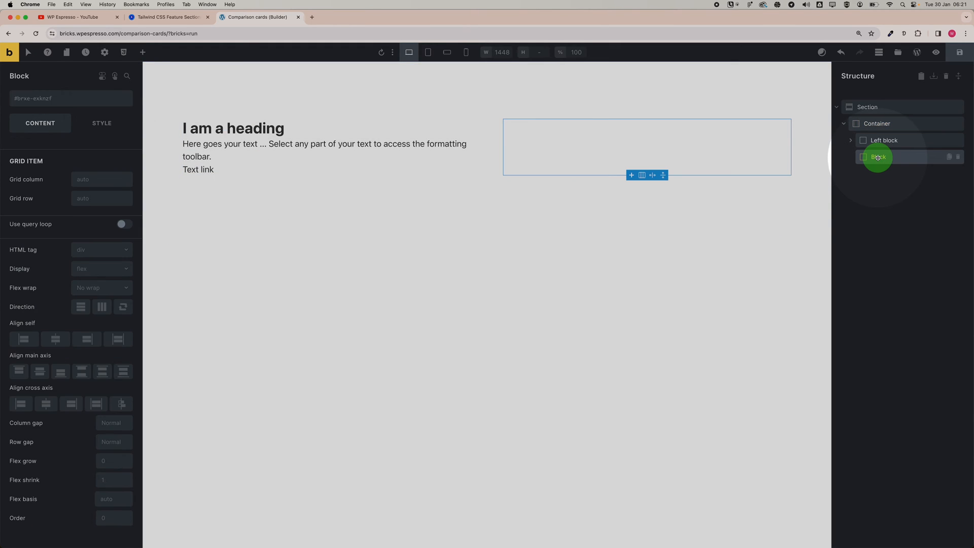
double_click(879, 158)
text(Right b)
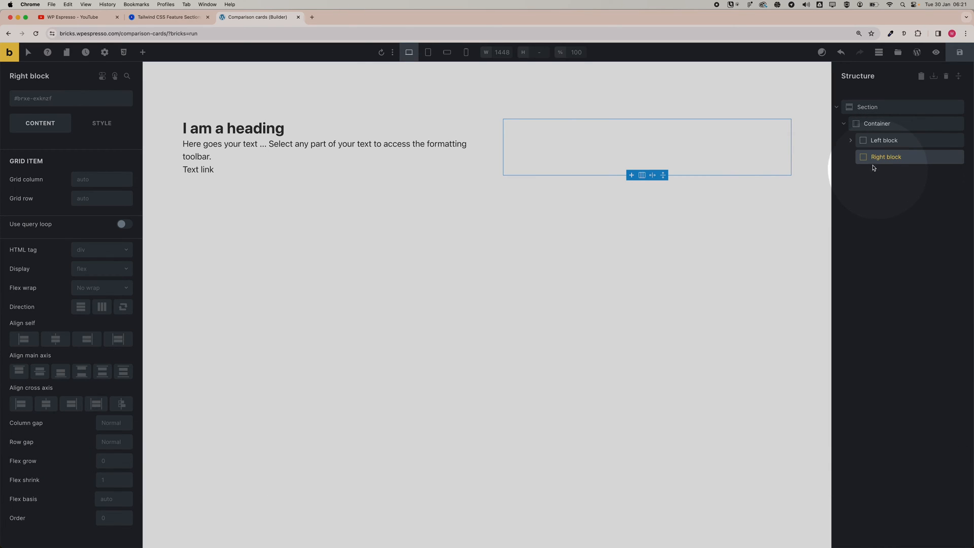
click(902, 155)
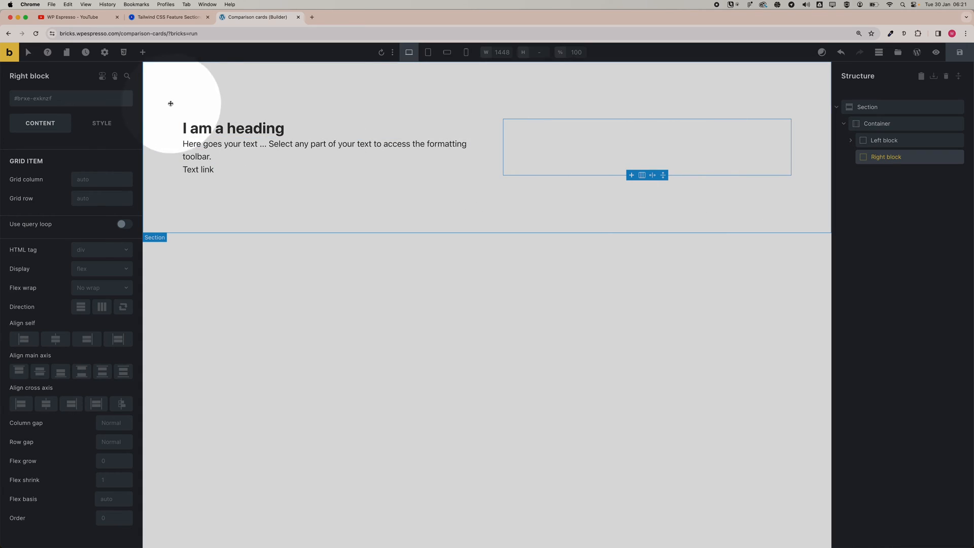
Step: Review the comparison cards example on the Flowbite page, return to the Bricks builder and add a div inside the right block
click(161, 17)
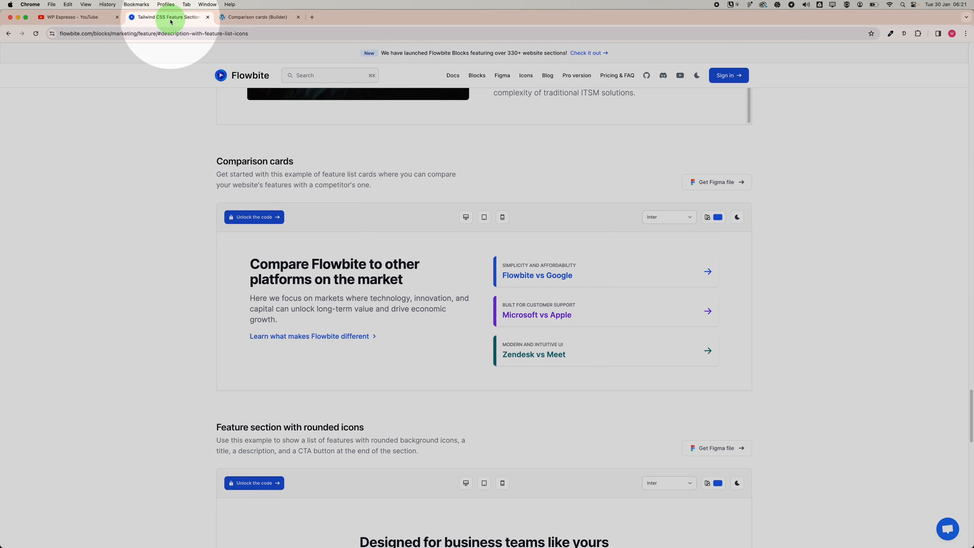
click(522, 220)
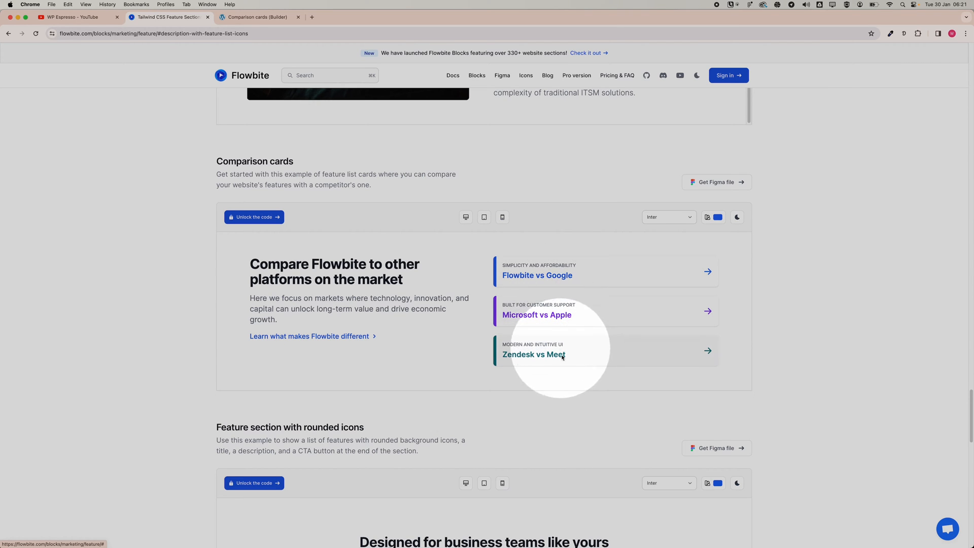
click(258, 18)
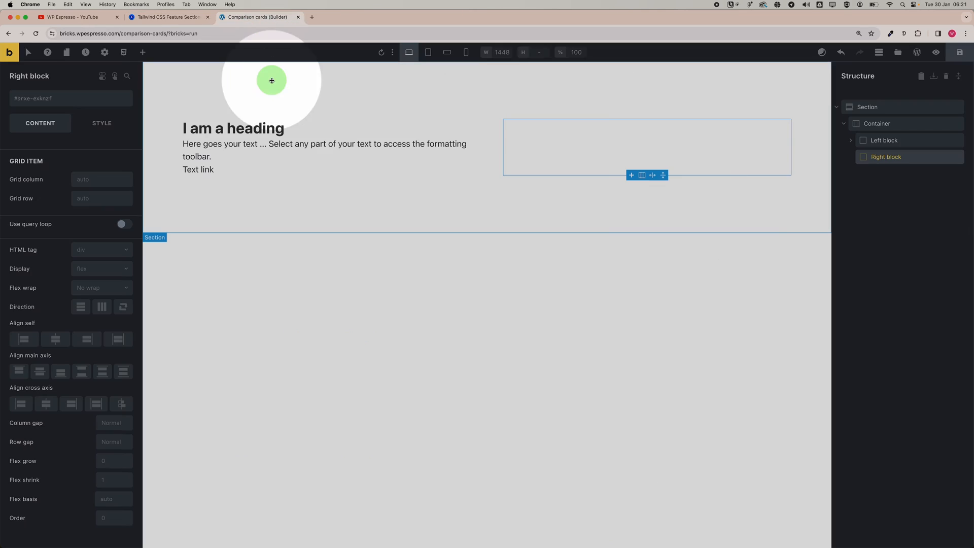
click(142, 54)
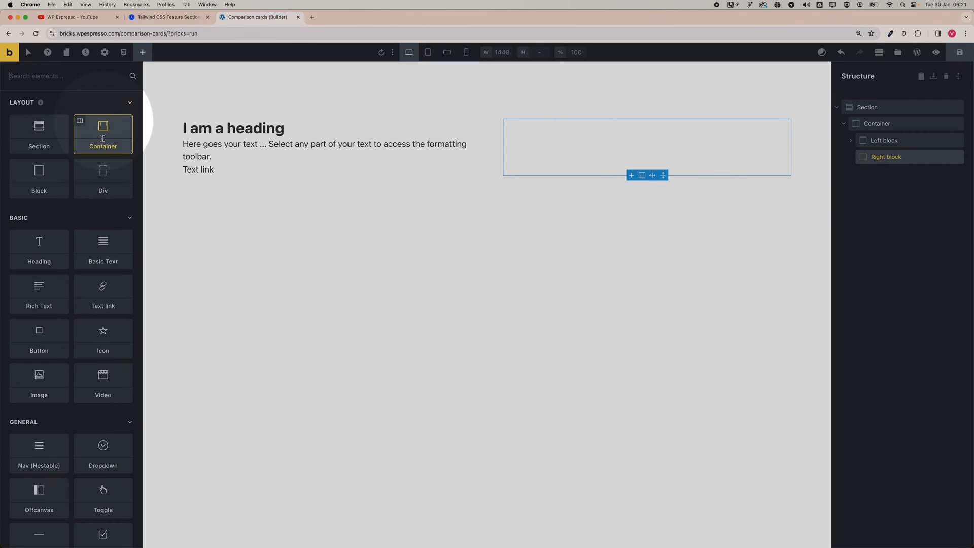
drag(103, 166, 523, 139)
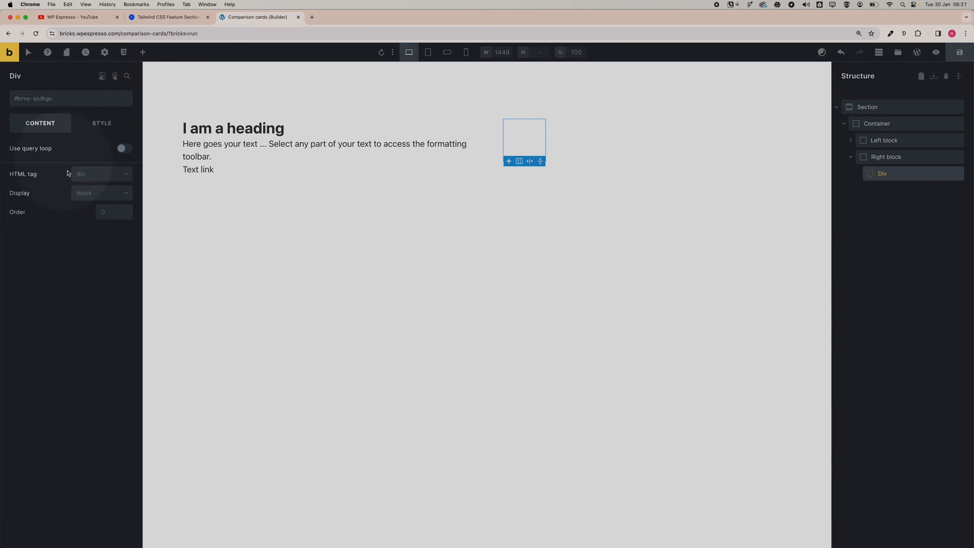
Step: Set the new div's display to grid with grid template columns of var(--grid-2)
click(99, 193)
click(103, 236)
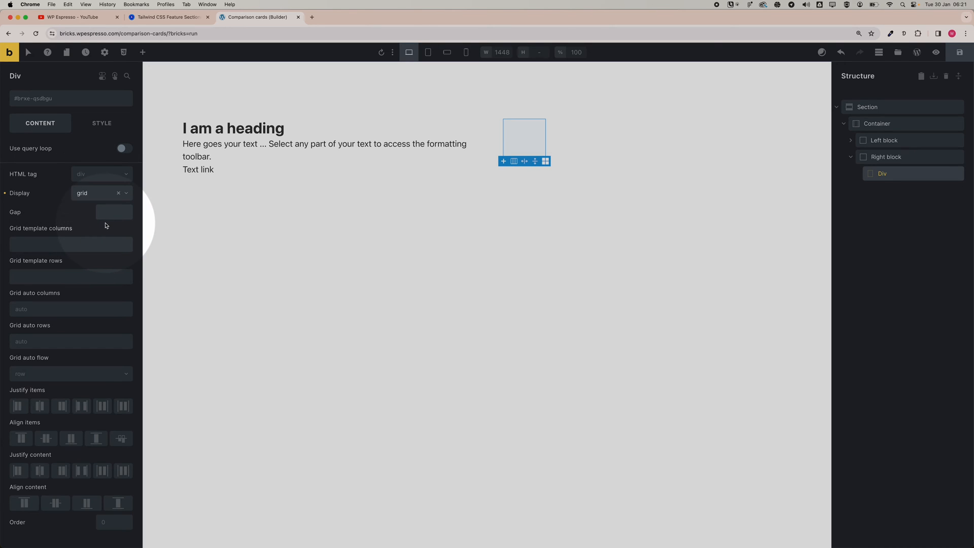
click(50, 249)
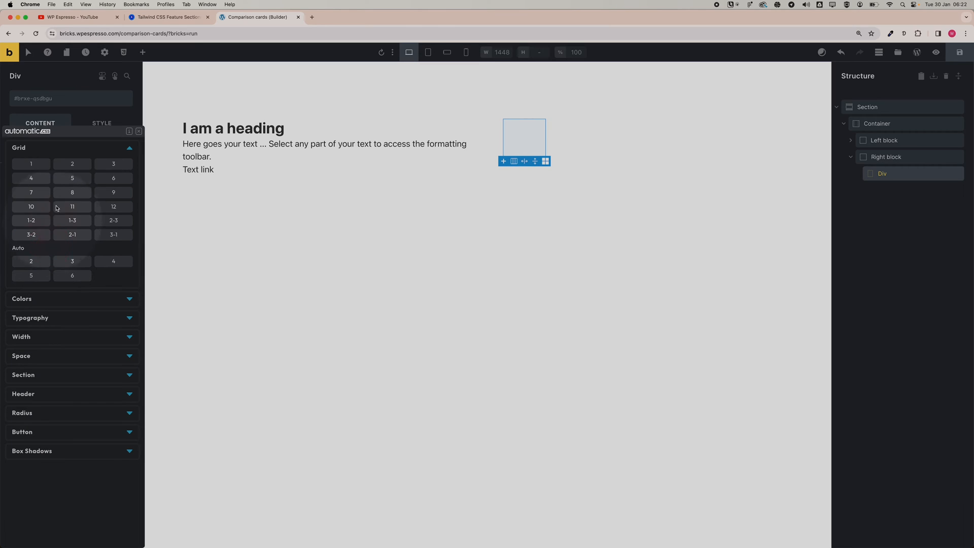
click(72, 165)
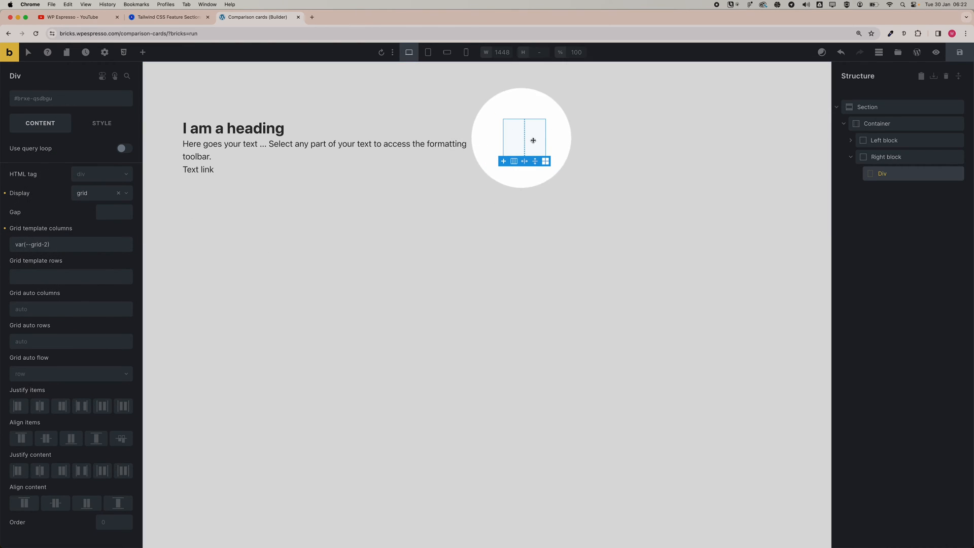
Step: Set the grid div's width to 100%
click(101, 124)
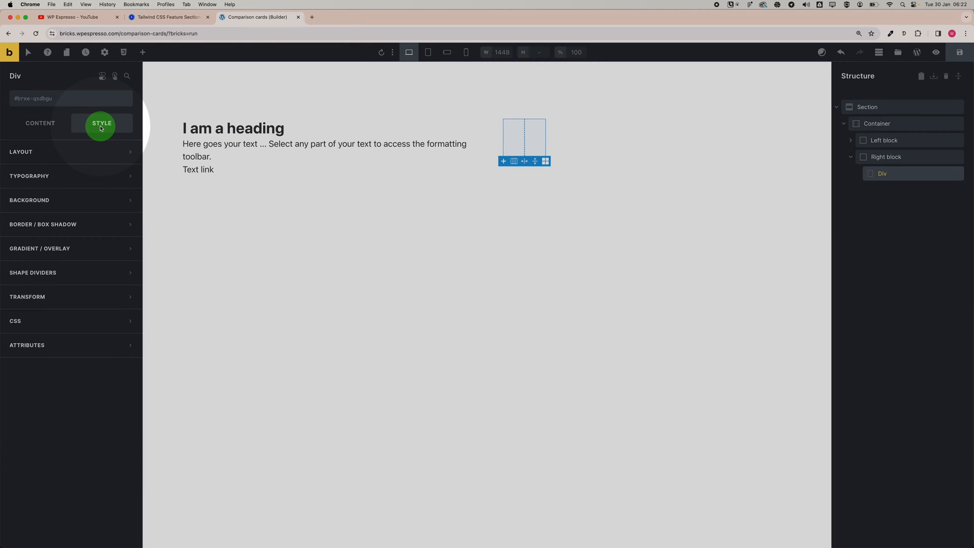
click(61, 158)
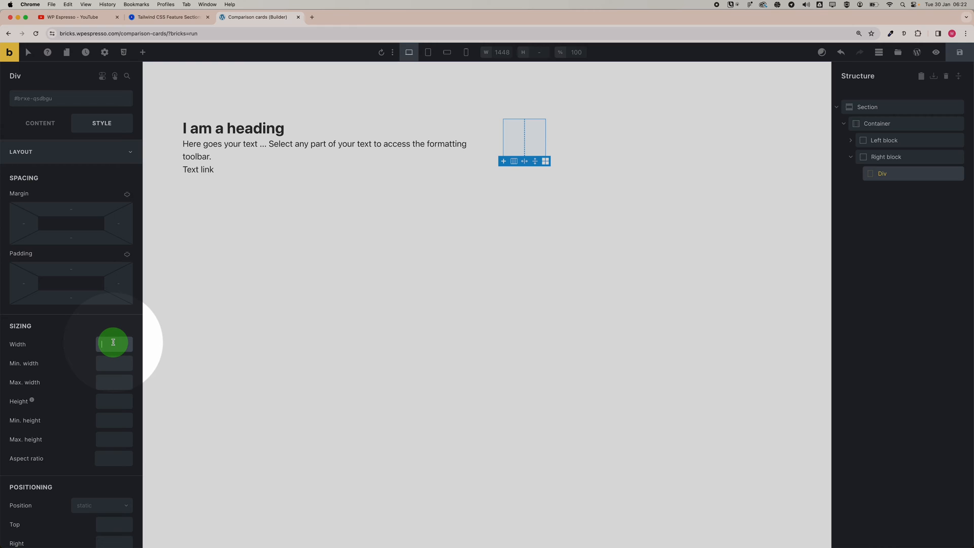
text(100%)
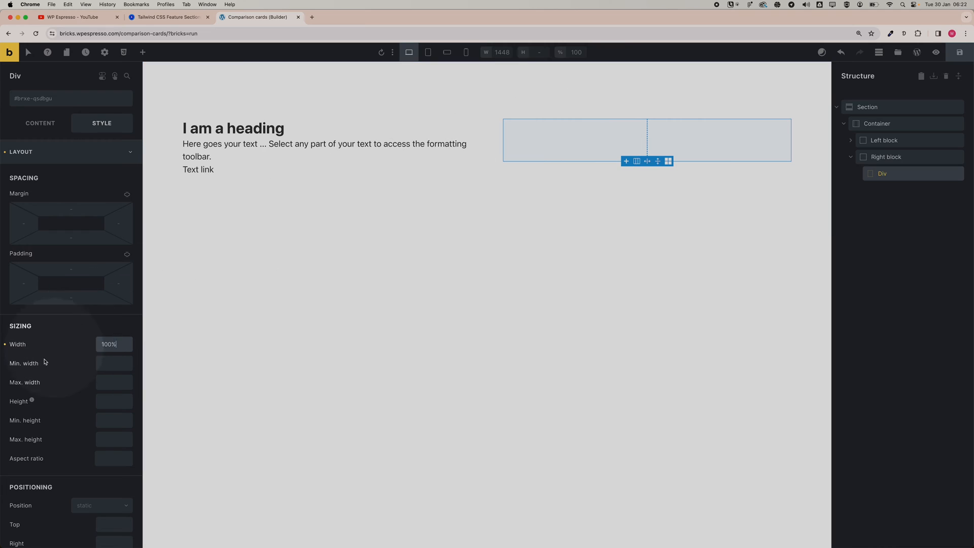
click(122, 345)
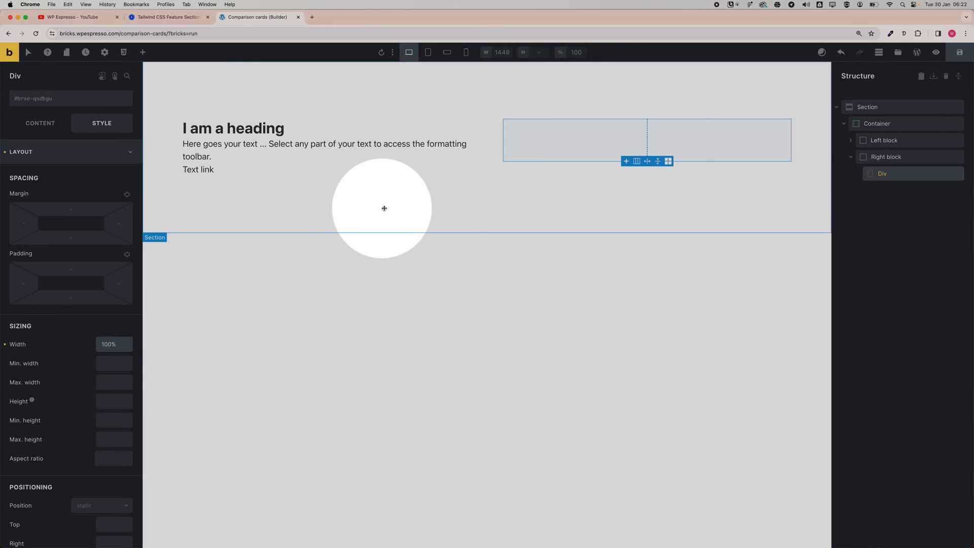
Step: Add two divs inside the grid div and check which grid column each one occupies
click(884, 175)
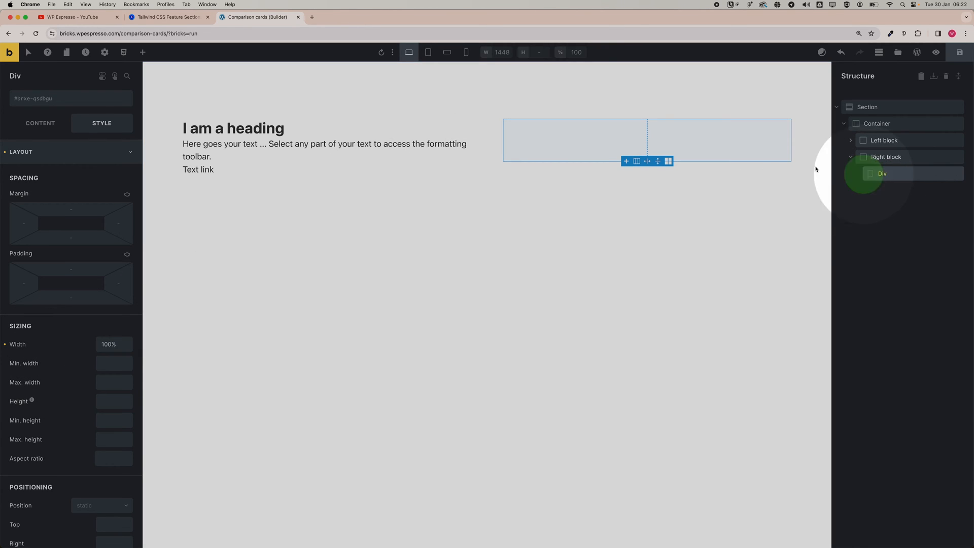
click(144, 54)
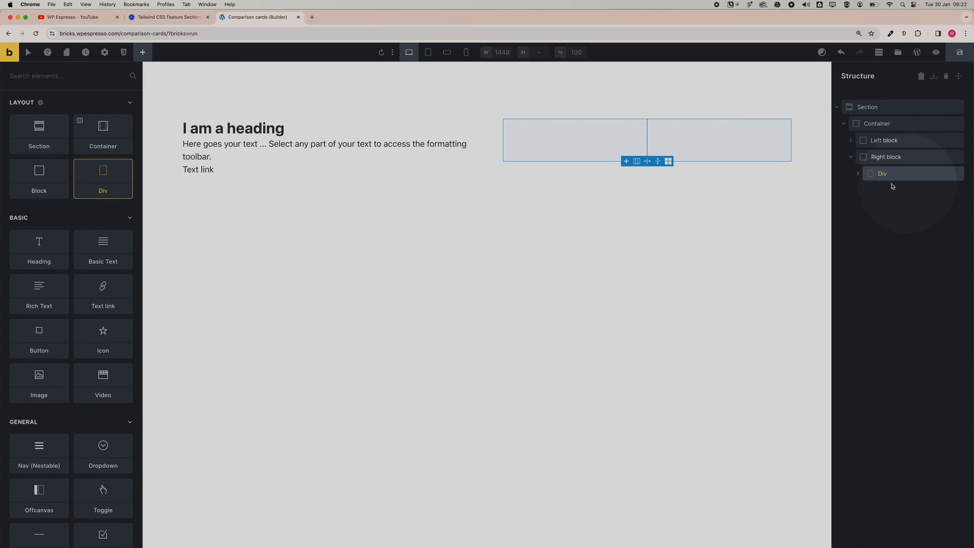
click(862, 178)
click(903, 191)
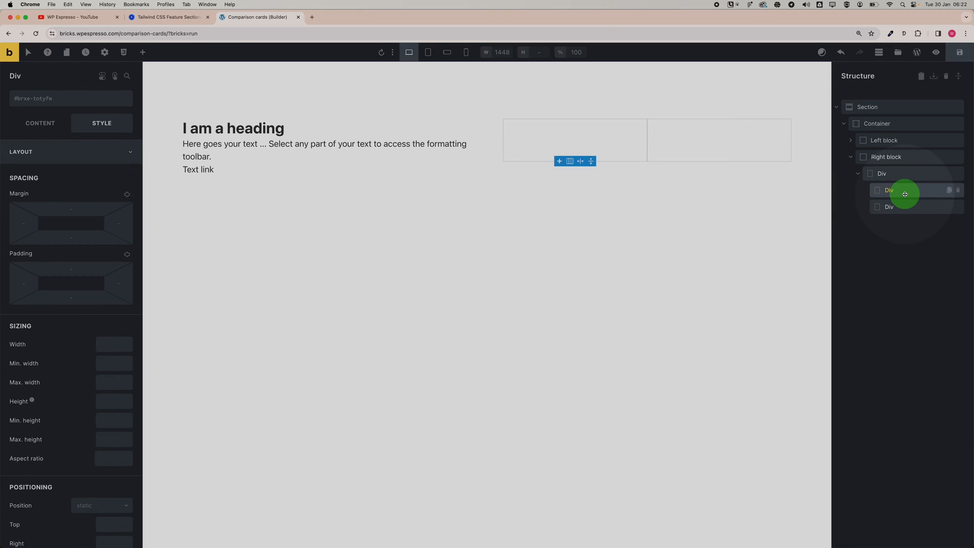
click(903, 204)
click(903, 190)
click(905, 204)
Step: Add two heading elements inside the first nested div and select the second nested div
click(905, 191)
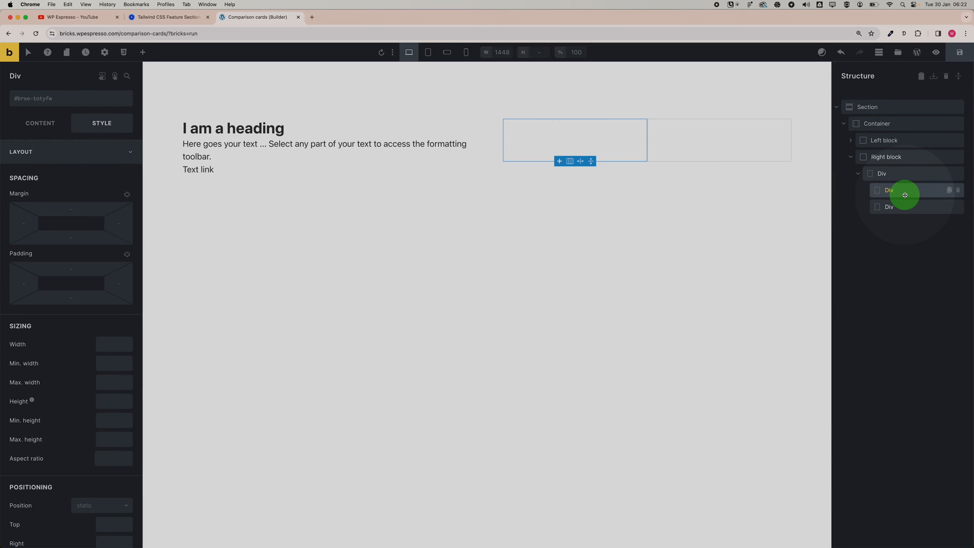
click(144, 56)
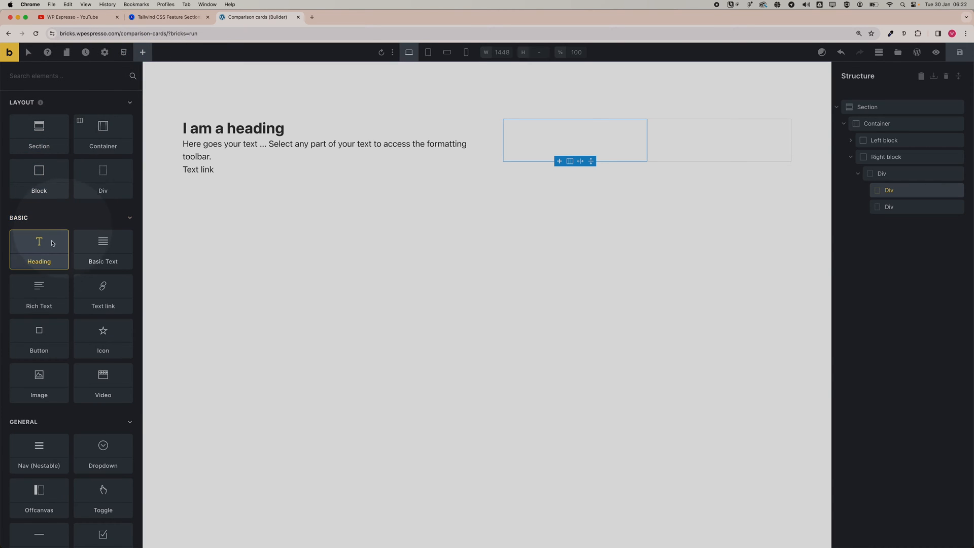
click(47, 248)
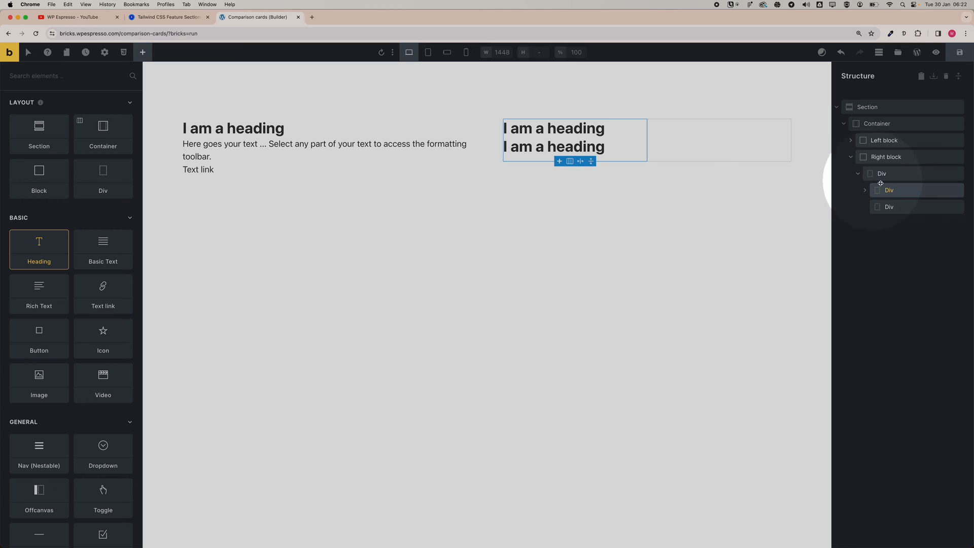
click(896, 205)
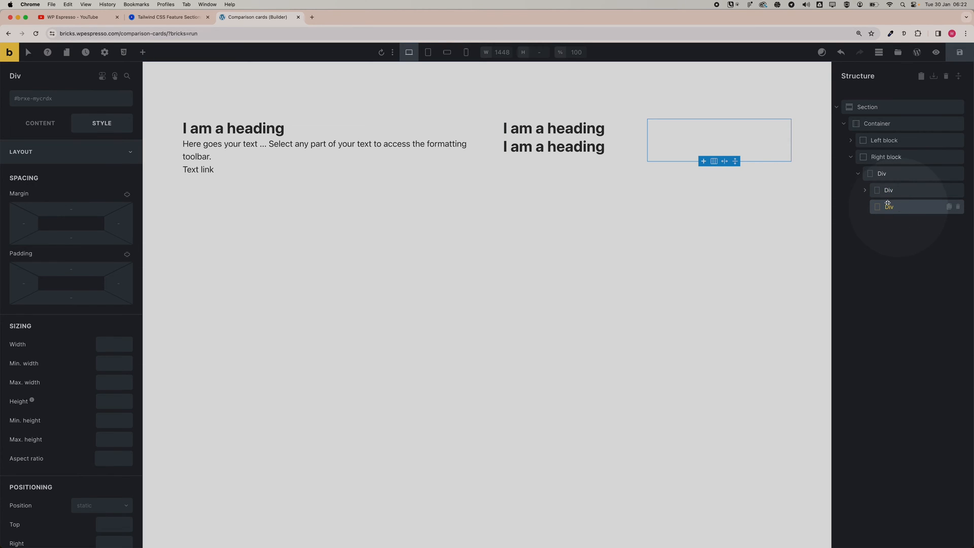
click(127, 75)
click(53, 96)
text(icon)
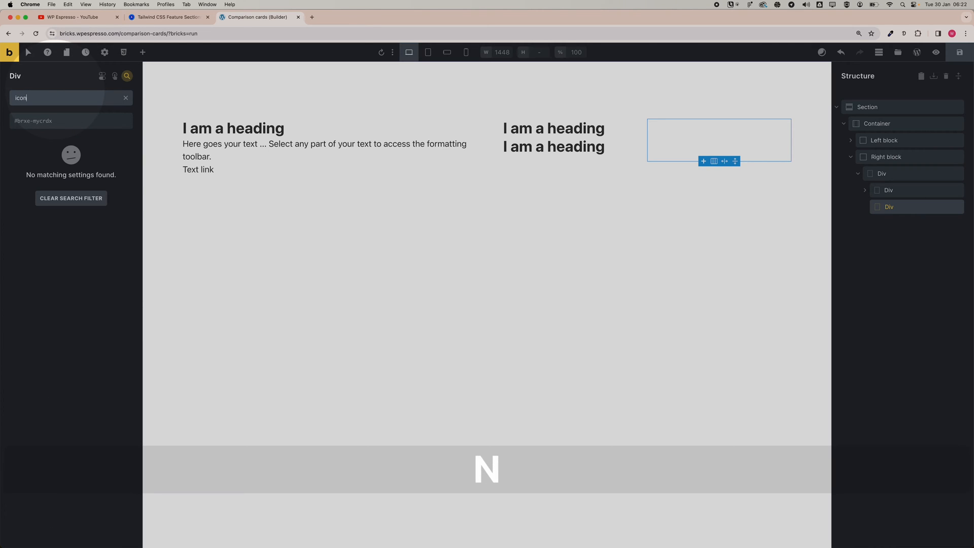
click(126, 98)
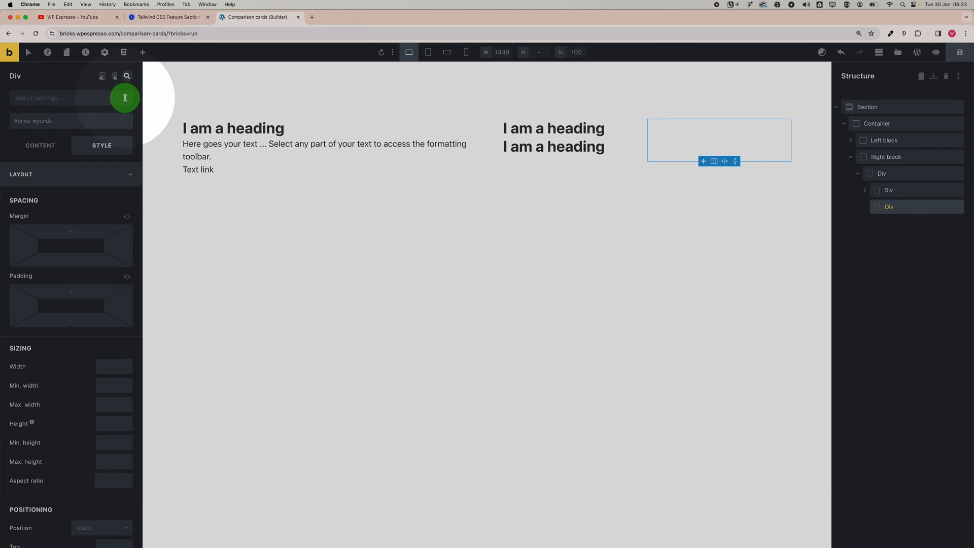
Step: Search the elements for "icon" and add an Icon element inside the second nested div
click(142, 52)
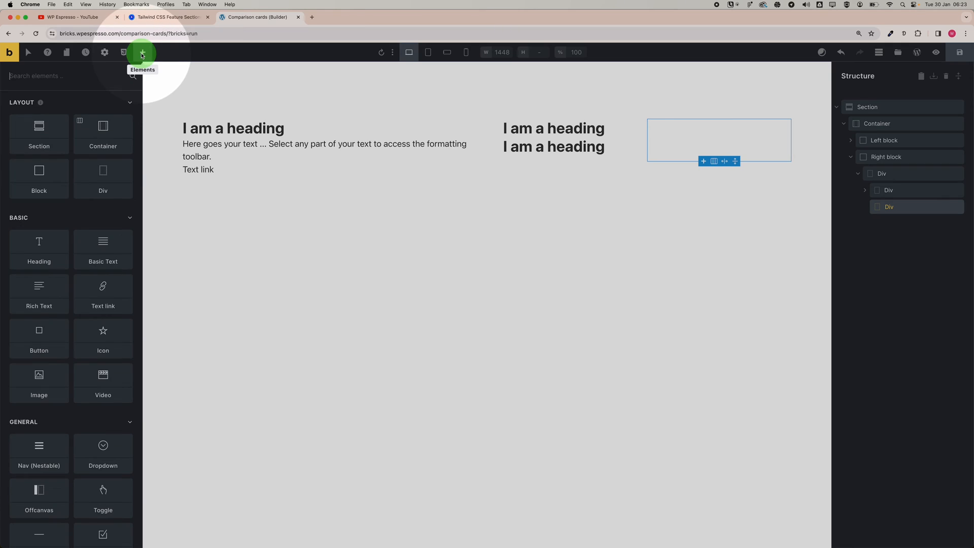
click(41, 78)
text(icon)
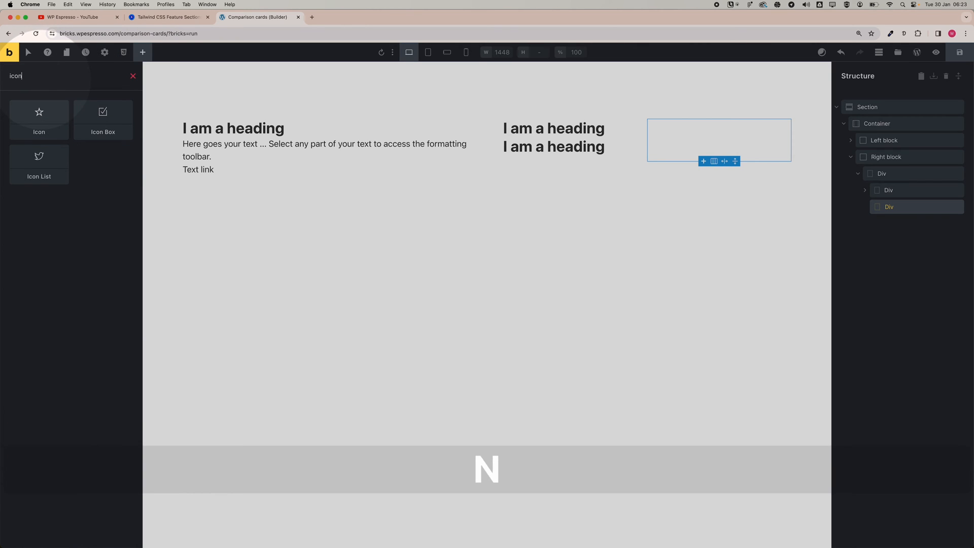
click(53, 118)
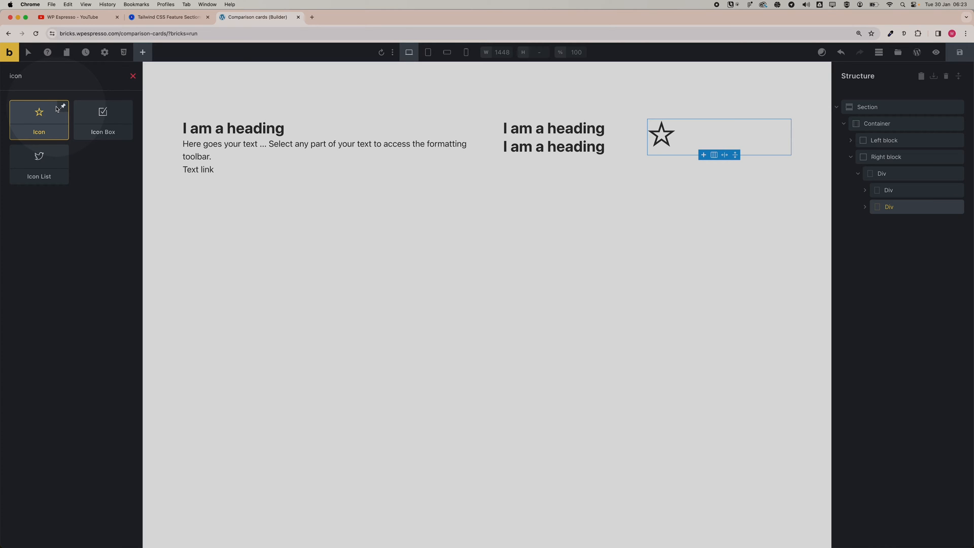
click(133, 77)
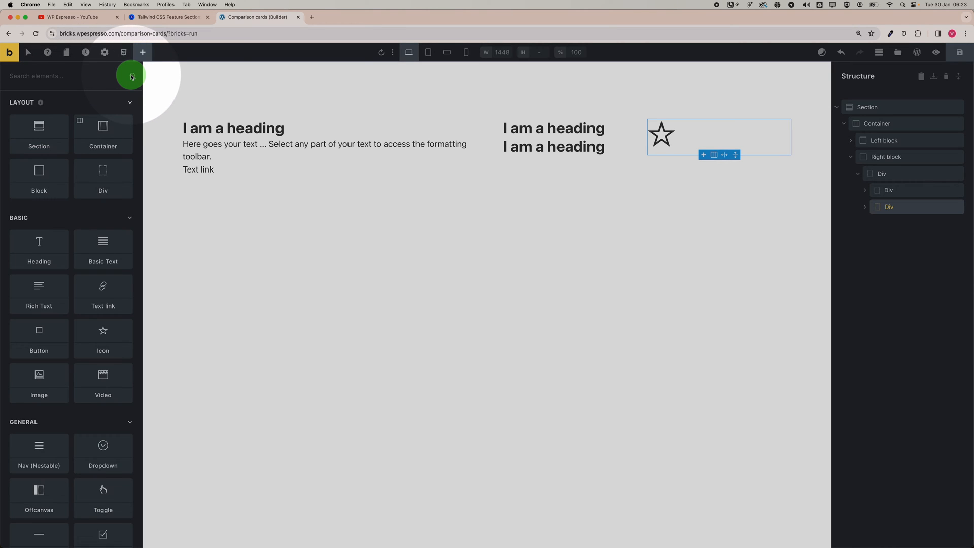
Step: Set the icon's parent div to flex display, with the main axis aligned to the end and align self and cross axis centered
click(864, 208)
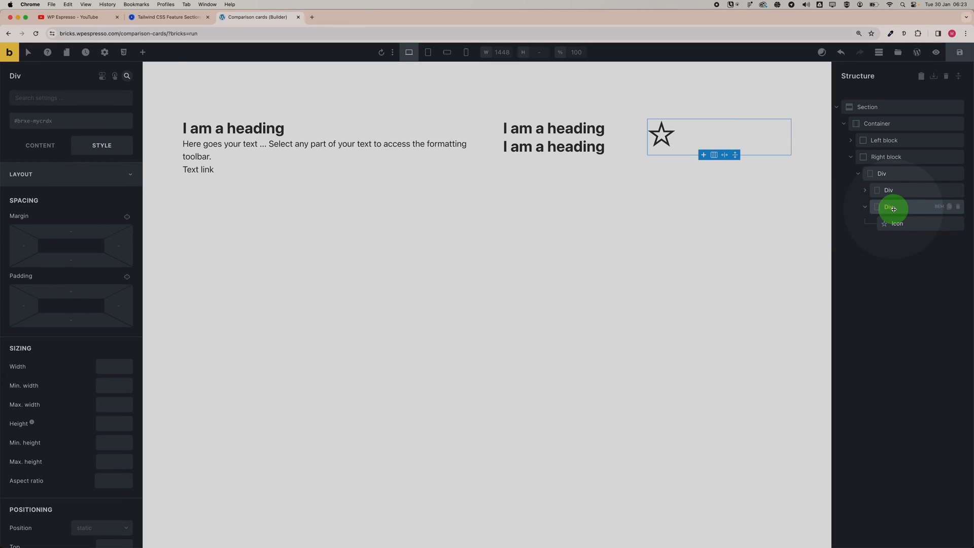
click(45, 146)
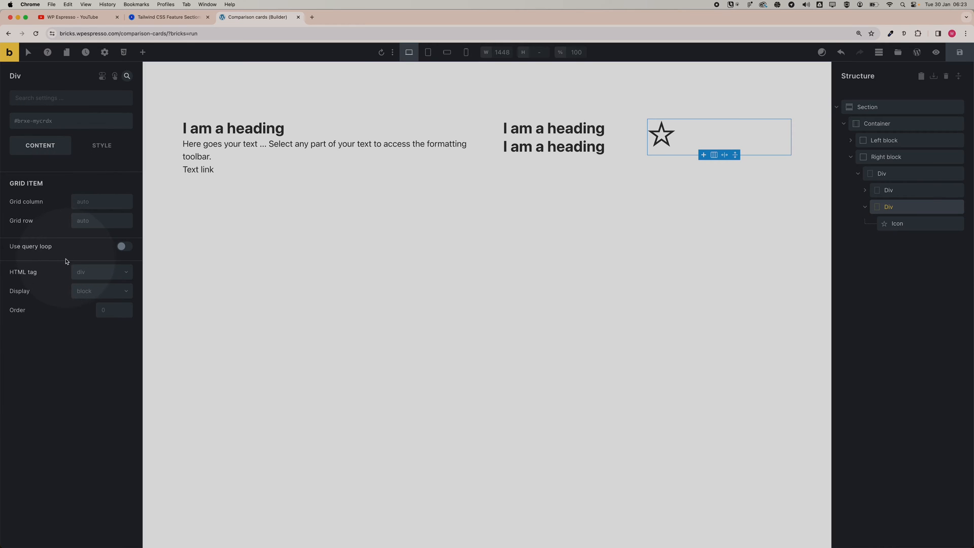
click(80, 291)
click(101, 324)
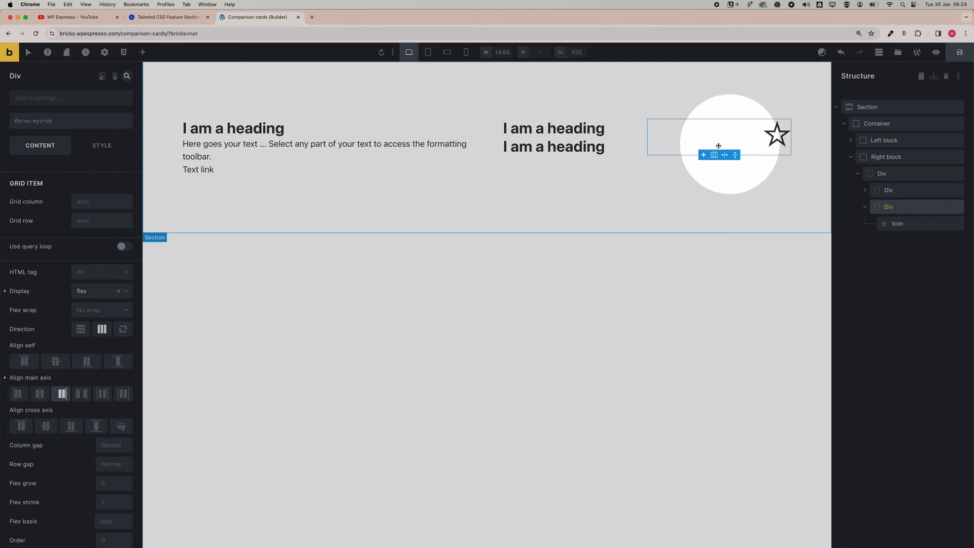
click(58, 362)
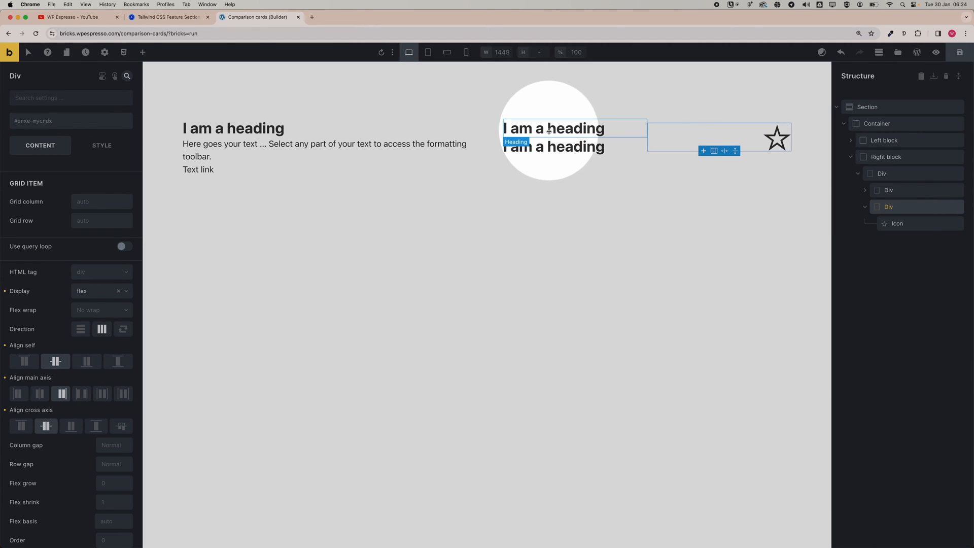
Step: Change the star icon to the right arrow from the Fontawesome - Solid library and select the right block
click(775, 141)
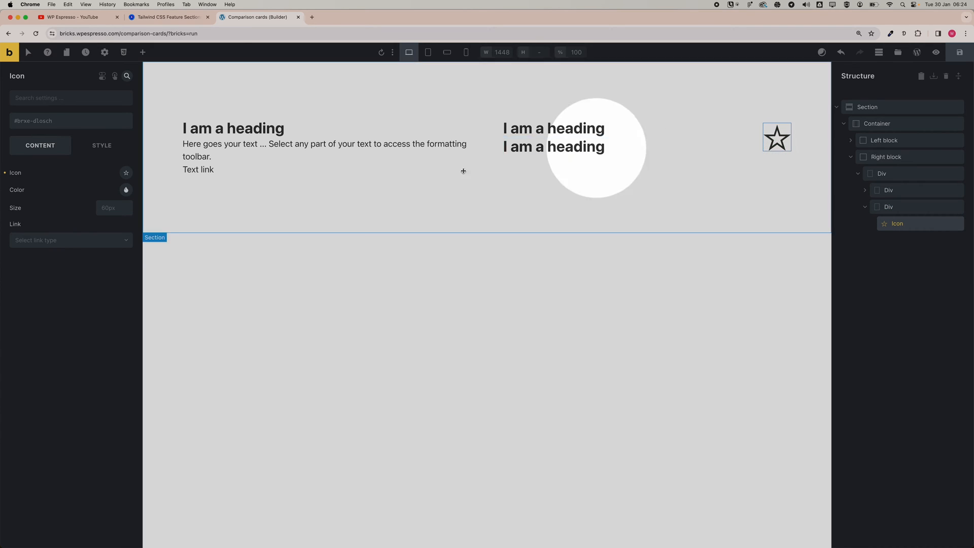
click(127, 174)
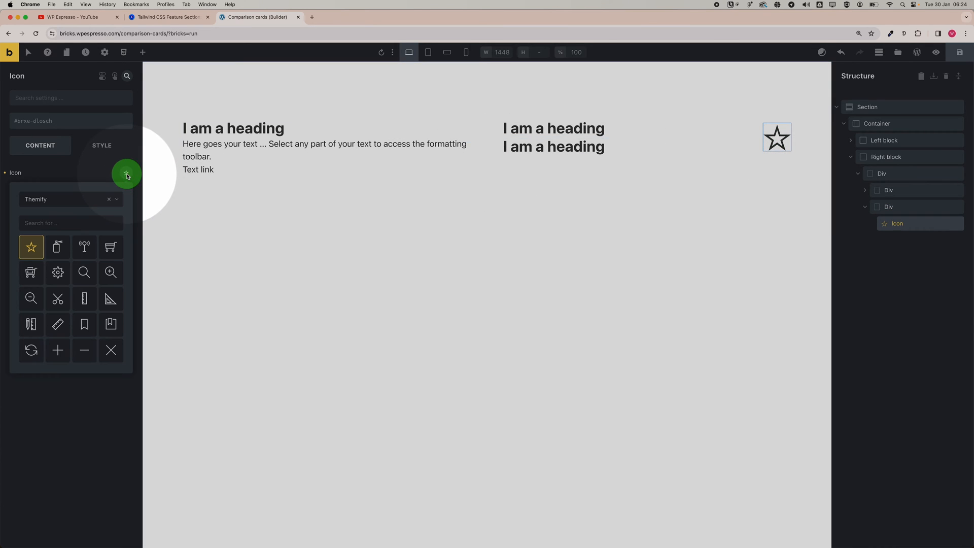
click(66, 199)
click(56, 245)
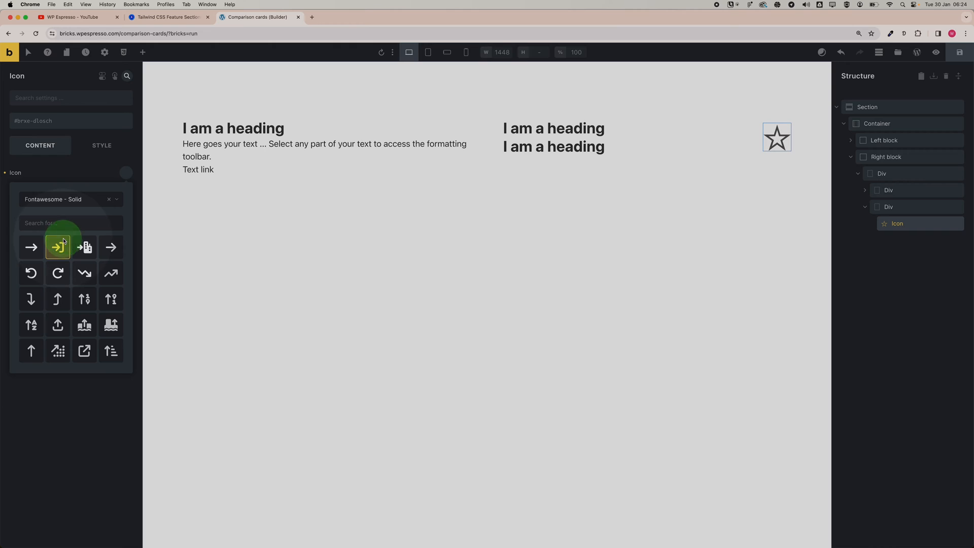
click(35, 248)
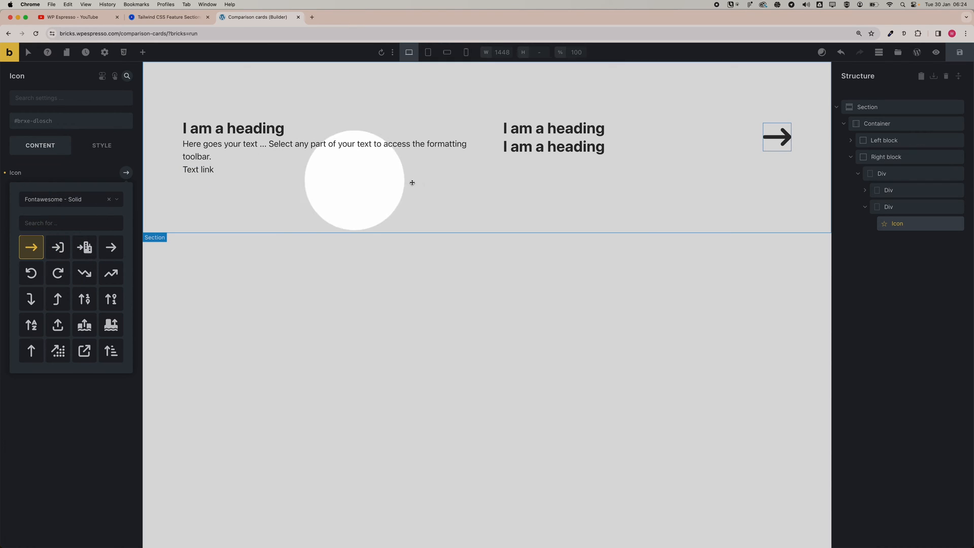
click(82, 176)
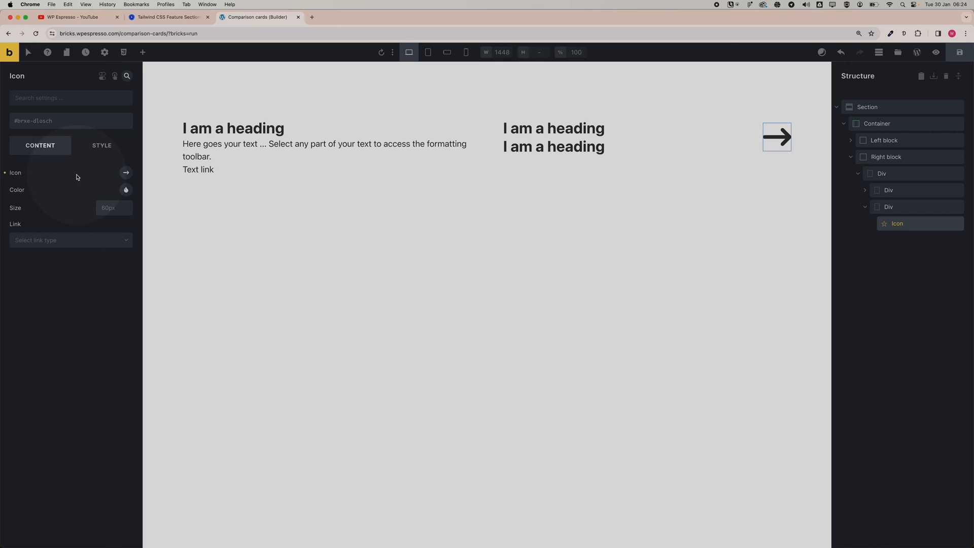
click(901, 162)
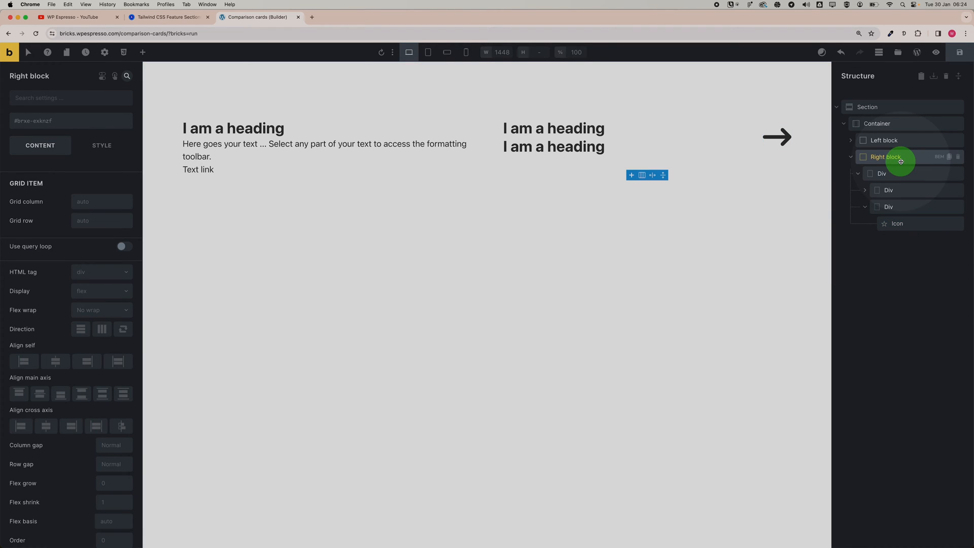
click(938, 157)
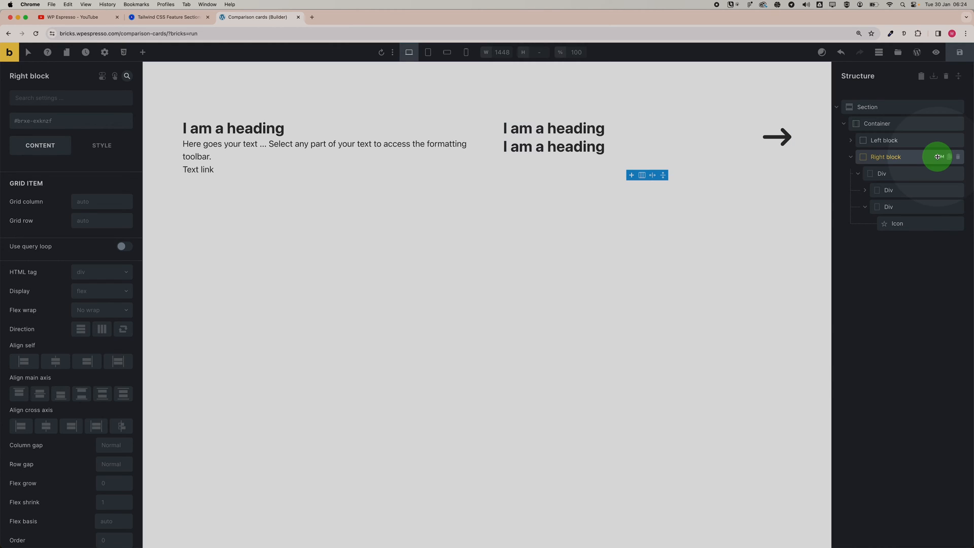
click(841, 195)
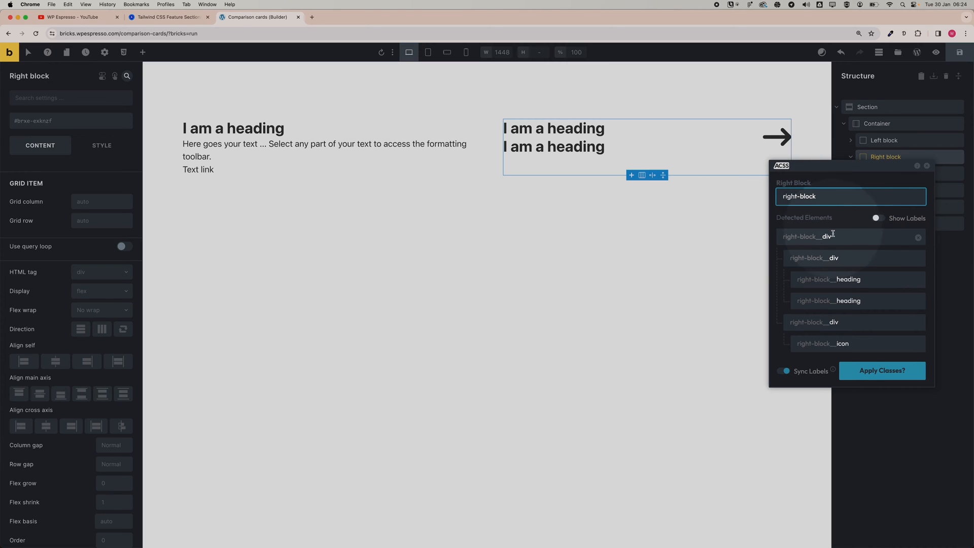
click(926, 167)
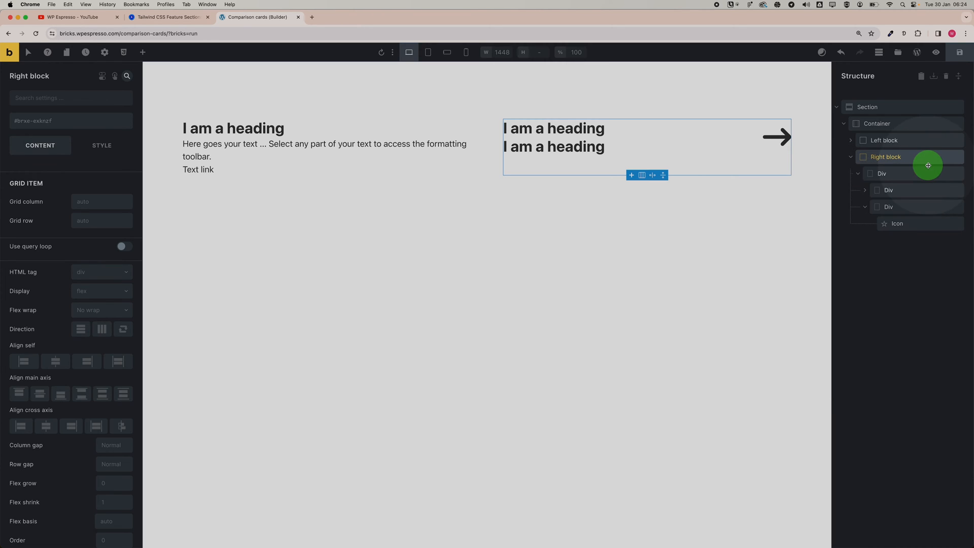
Step: Apply BEM classes to the div inside the right block, using button_card_arrow as the block name
click(877, 174)
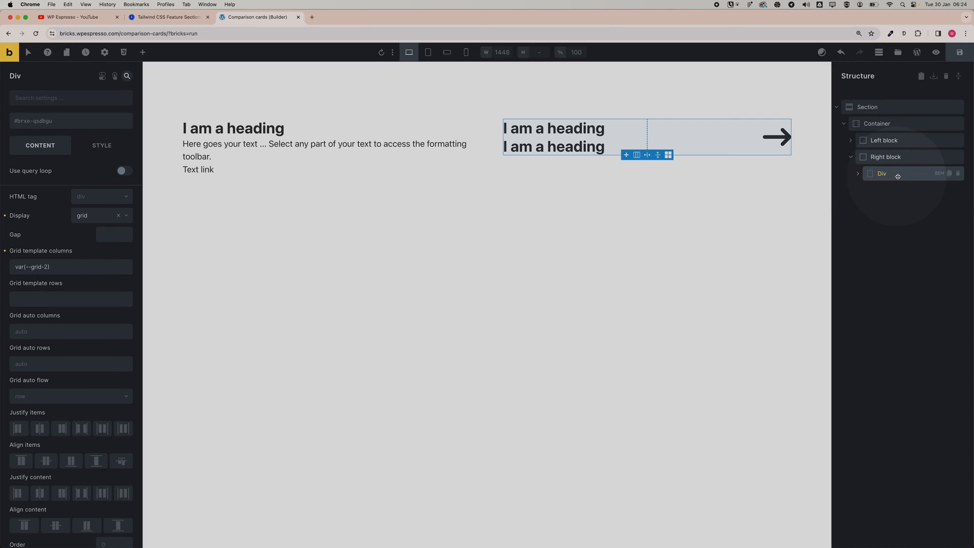
click(940, 175)
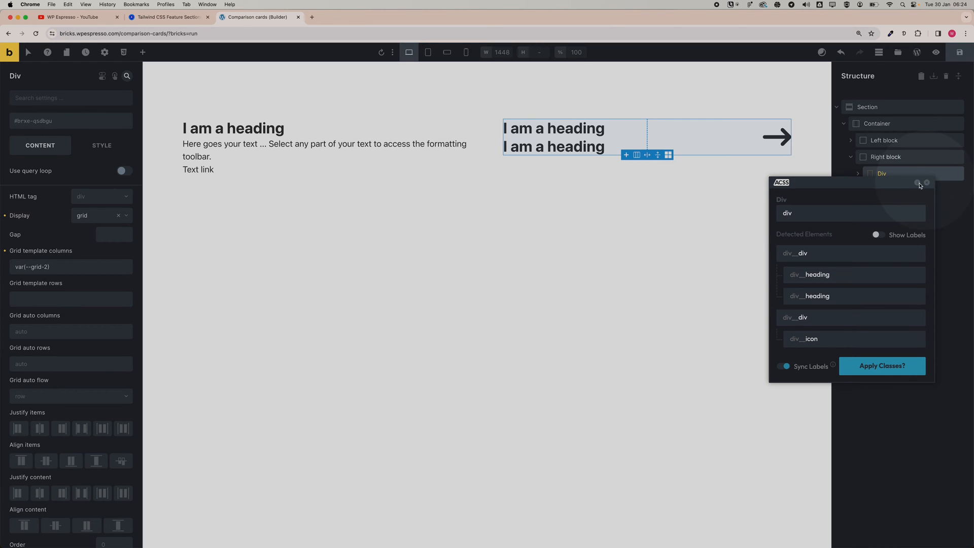
click(847, 210)
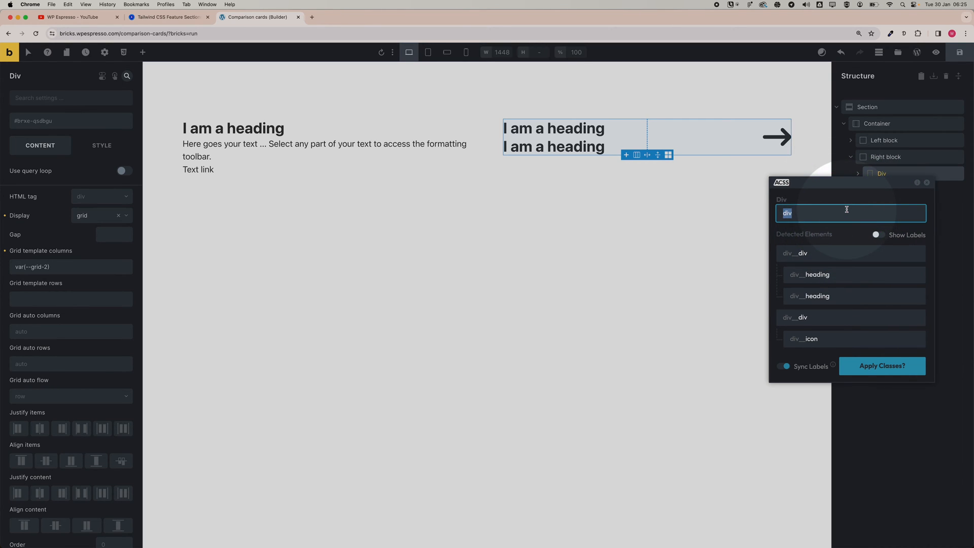
text(button)
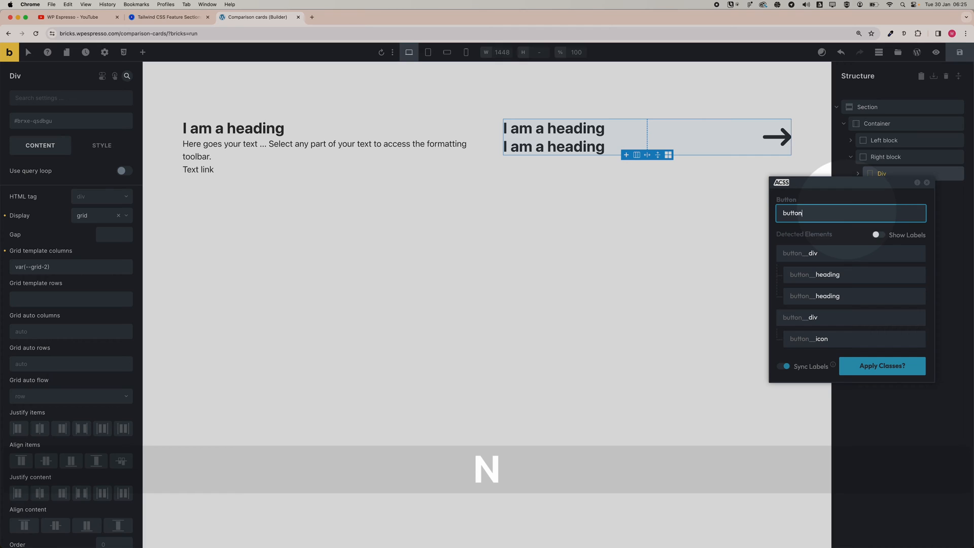
text(_card)
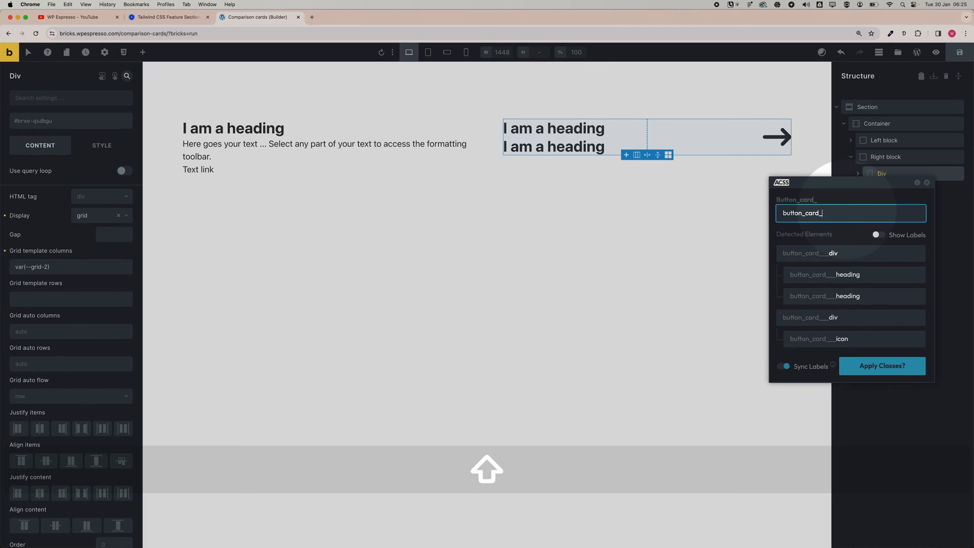
text(_arrow)
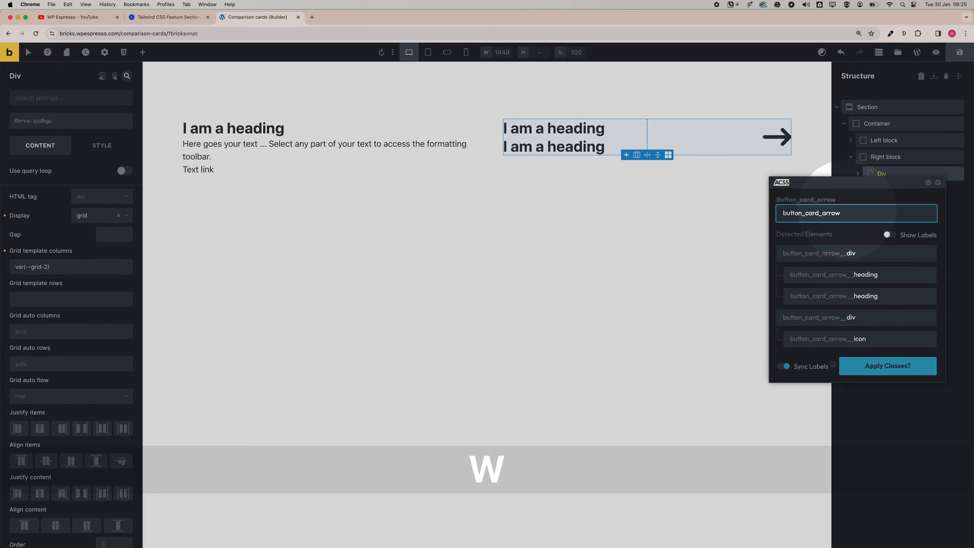
click(884, 367)
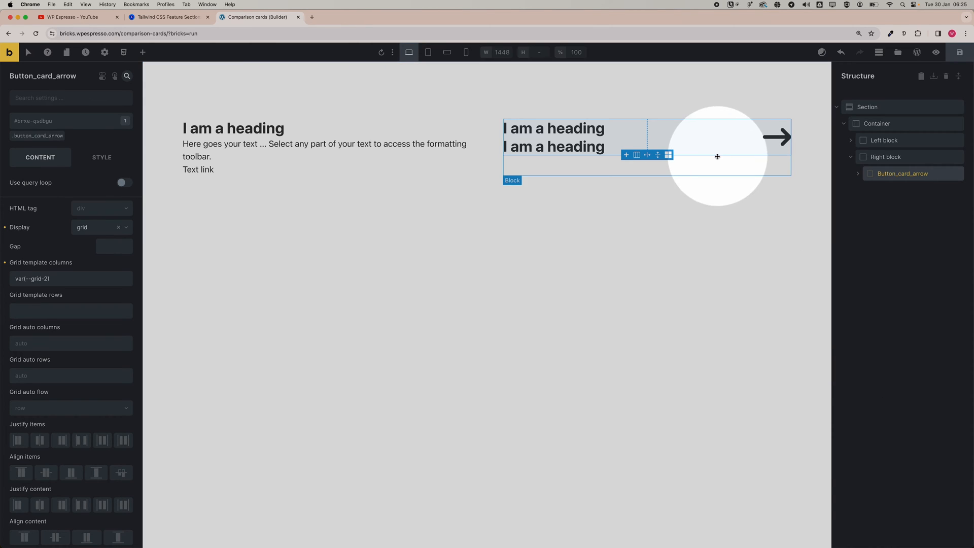
Step: Expand Button_card_arrow and its nested divs in the structure, check the Flowbite reference, and select the first card heading
click(858, 174)
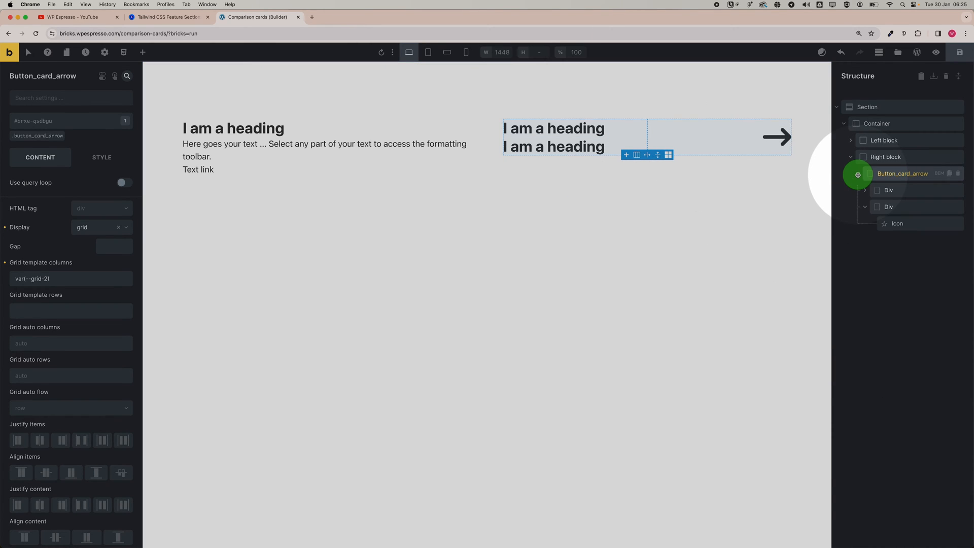
click(867, 190)
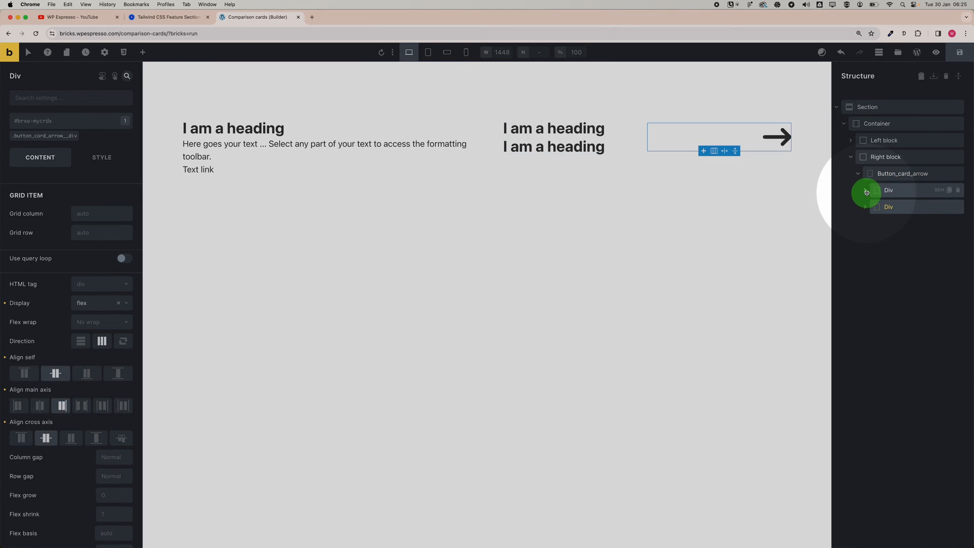
click(868, 240)
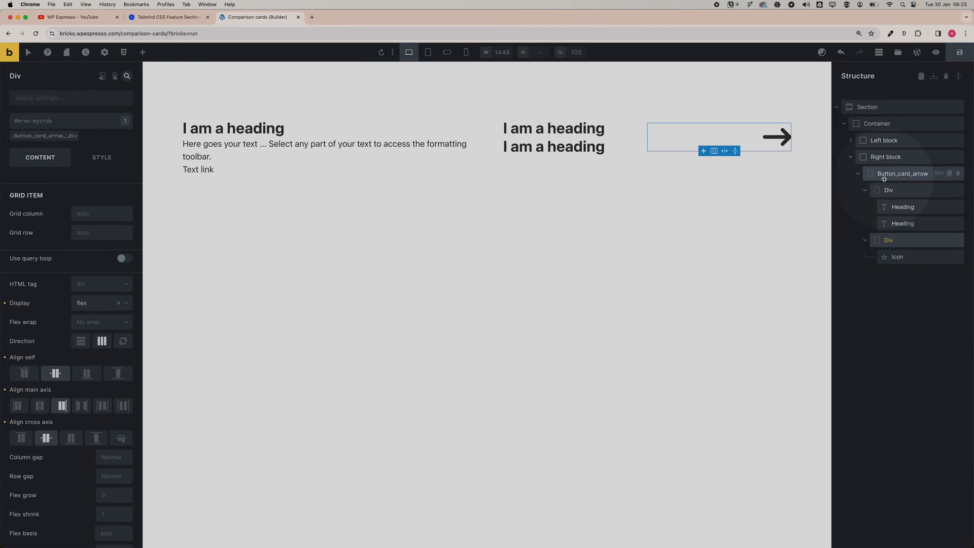
click(167, 17)
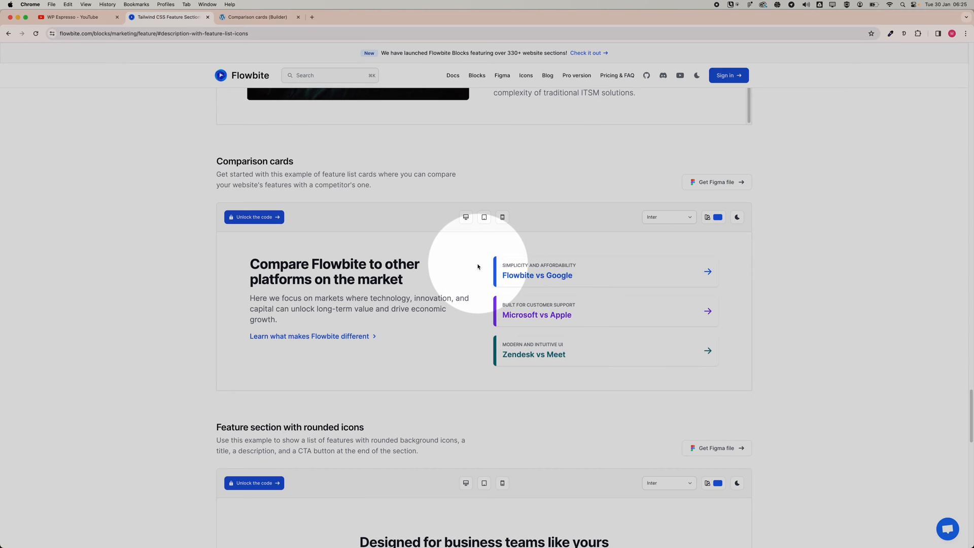
key(ctrl+Tab)
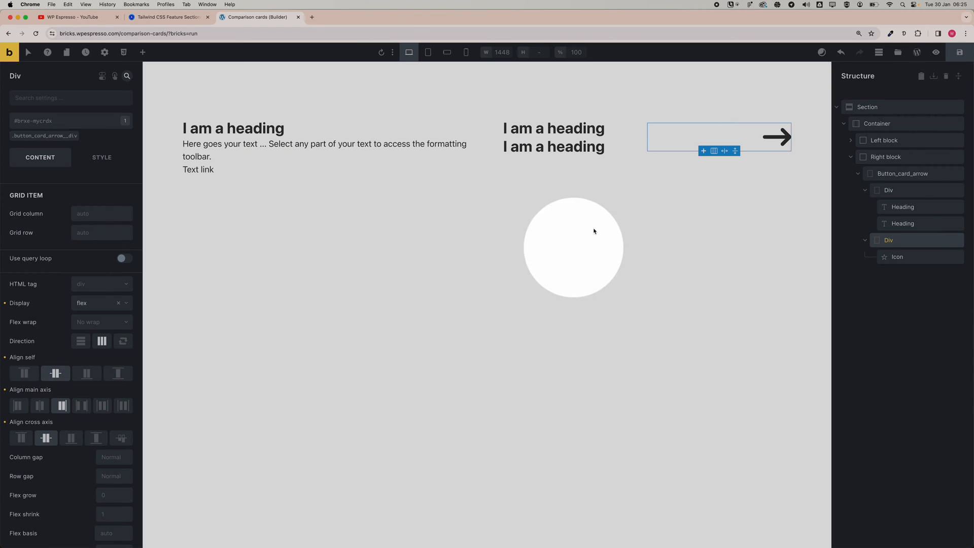
click(560, 130)
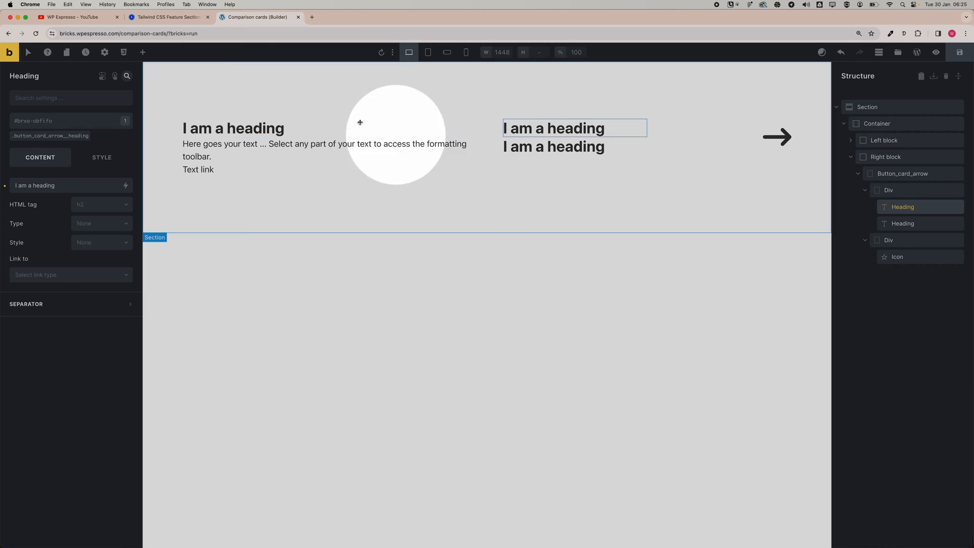
Step: Switch to the Flowbite page and copy the first comparison card's text, "SIMPLICITY AND AFFORDABILITY Flowbite vs Google"
key(ctrl+shift+Tab)
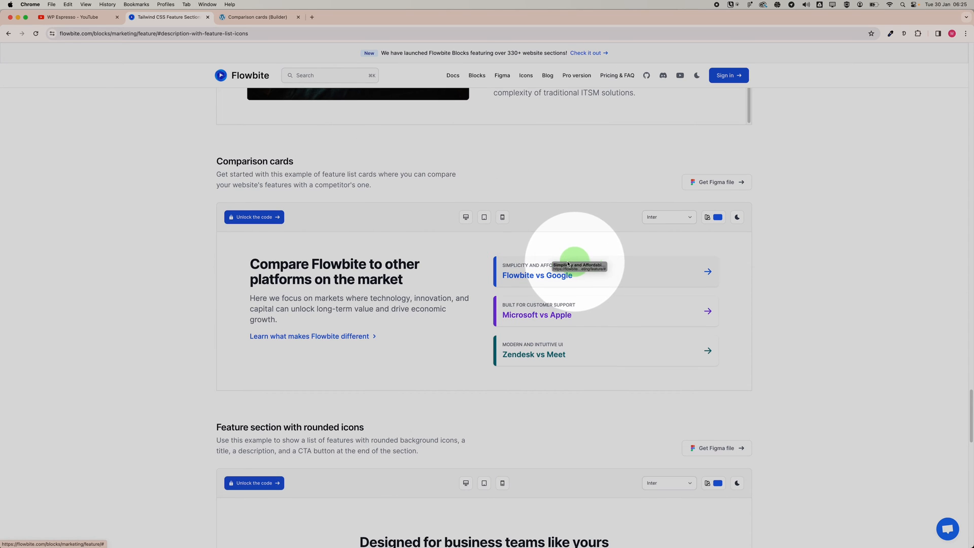
drag(568, 264, 507, 267)
right_click(516, 266)
click(511, 266)
key(super+c)
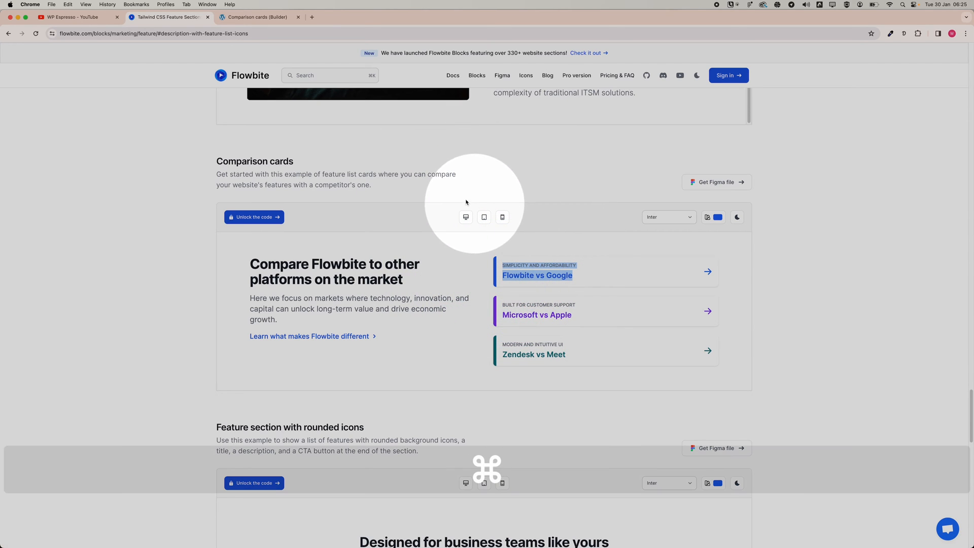
Step: Back in the Bricks builder, replace the first card heading's text with the copied text, keeping only "SIMPLICITY AND AFFORDABILITY"
click(269, 17)
click(525, 129)
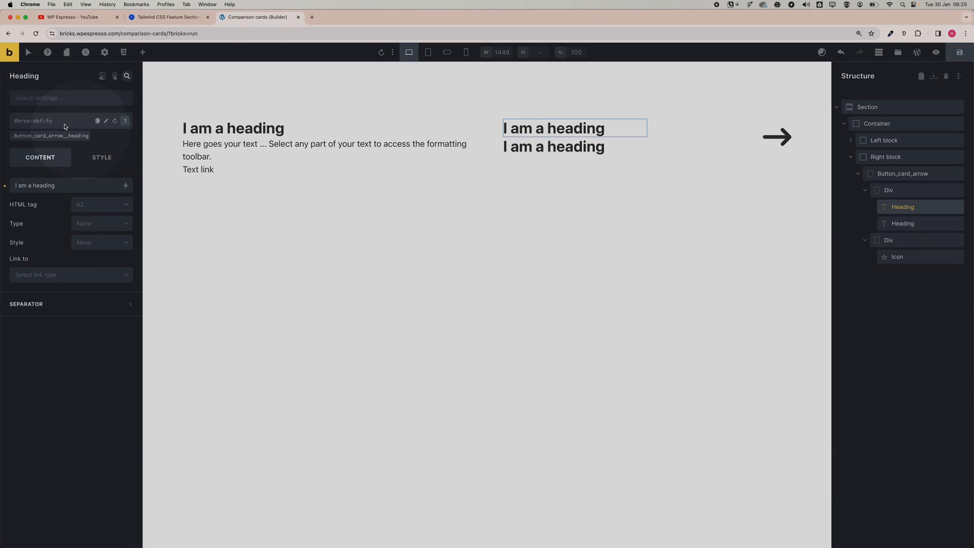
click(551, 131)
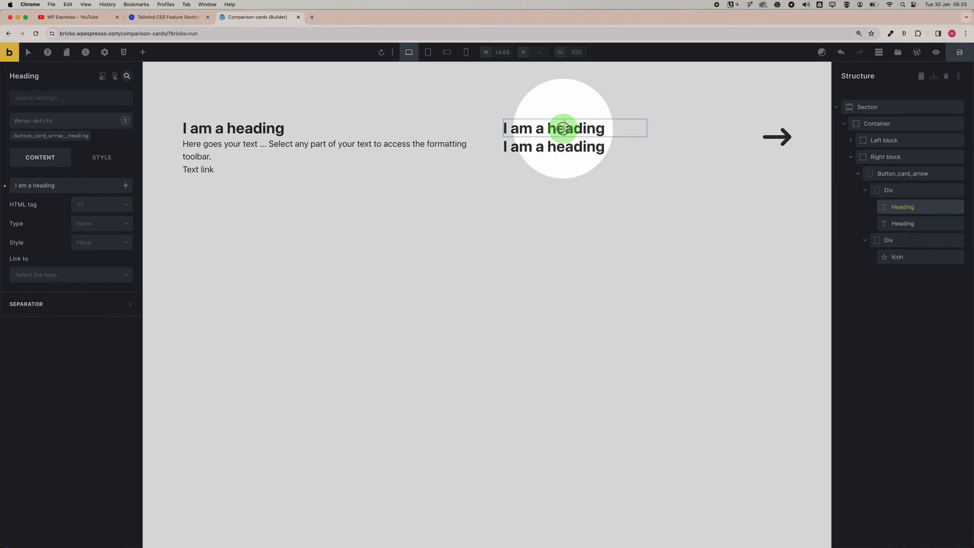
triple_click(28, 186)
key(super+v)
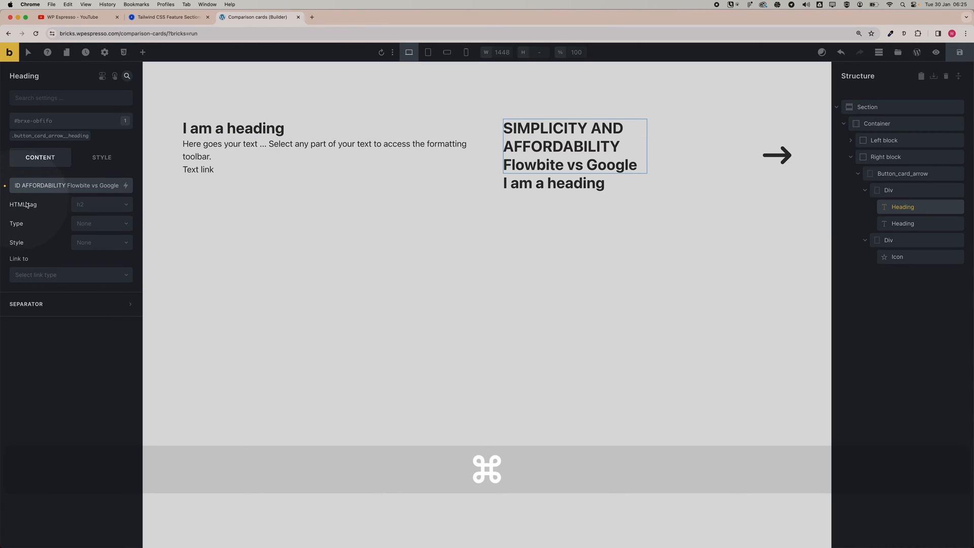
drag(67, 185, 120, 185)
key(BackSpace)
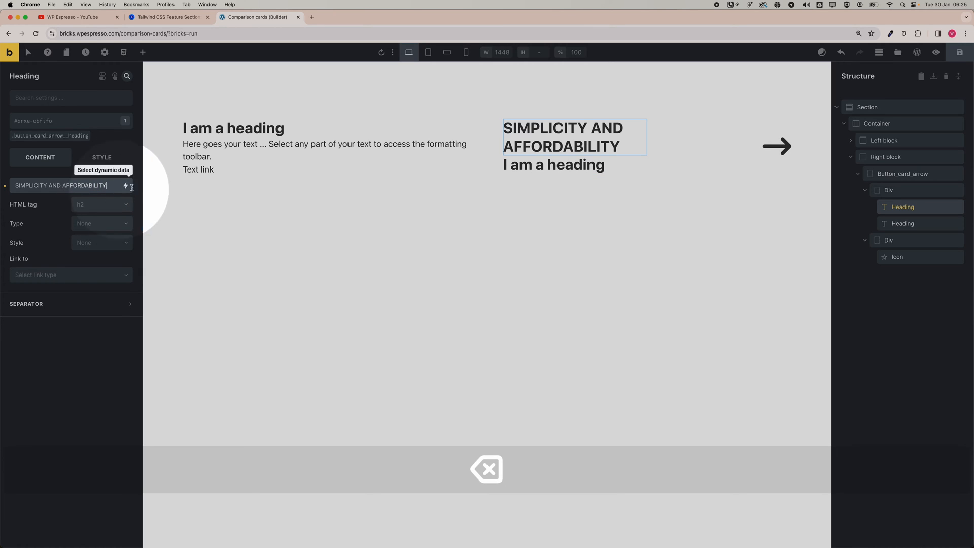
Step: Try h4 as the HTML tag of the "SIMPLICITY AND AFFORDABILITY" heading, and settle on h5
click(99, 205)
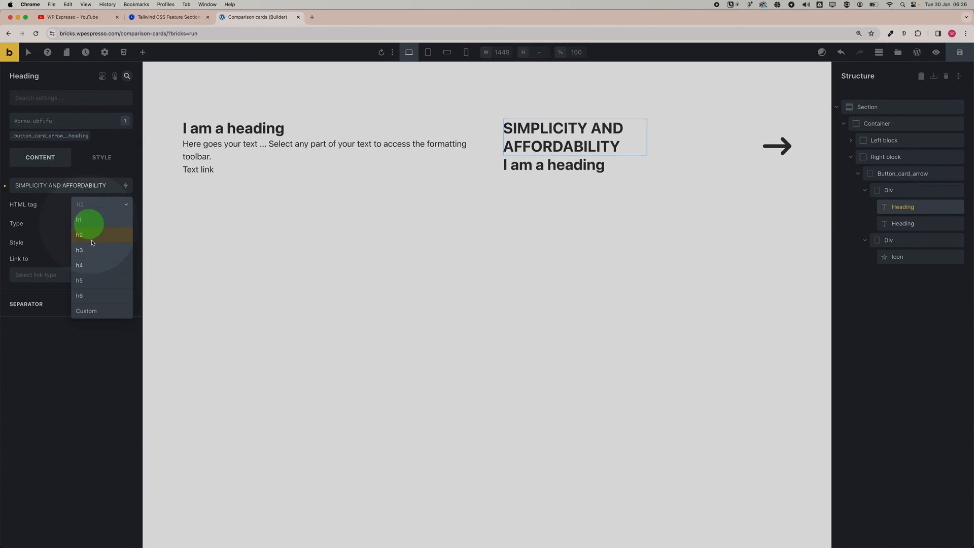
click(94, 268)
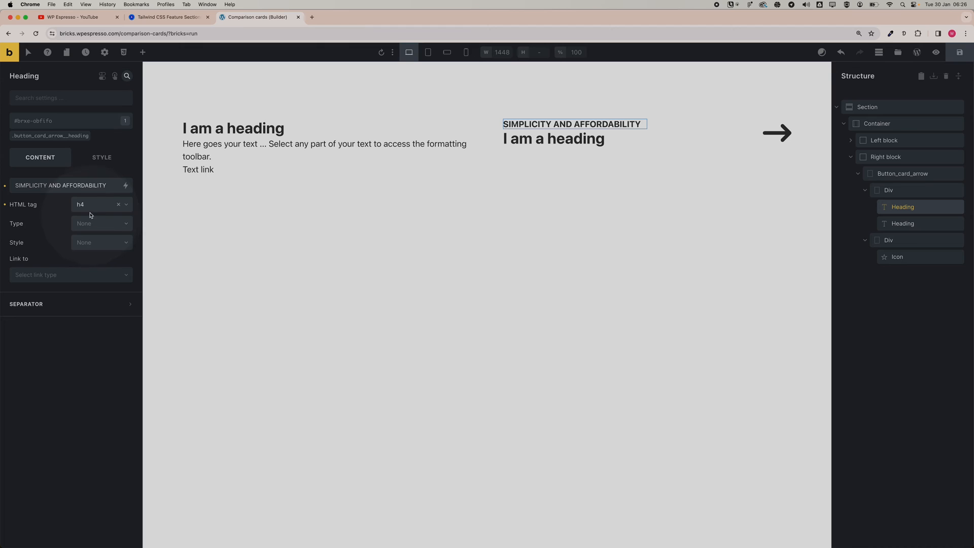
click(90, 207)
click(92, 279)
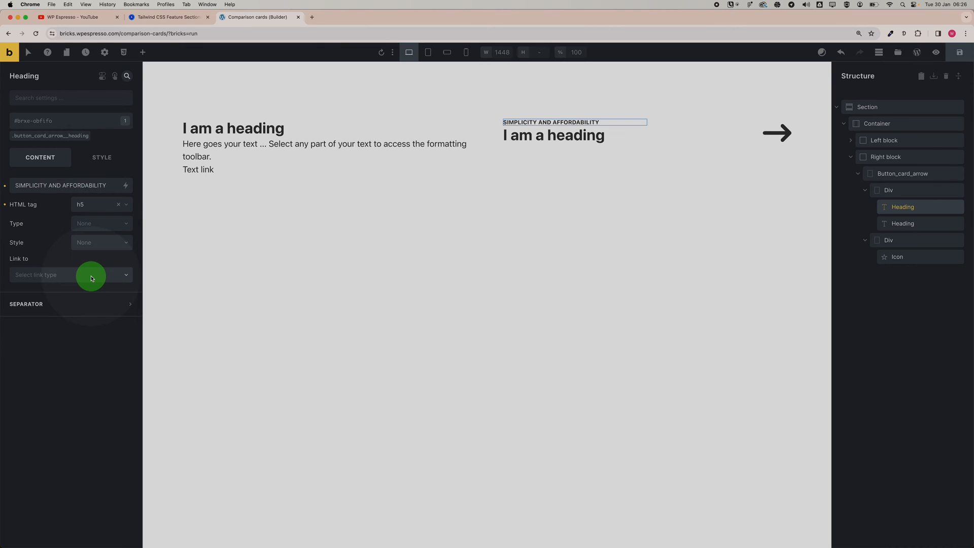
Step: Change the second card heading's text to "Flowbite vs Google" and set its HTML tag to h3
key(ctrl+shift+Tab)
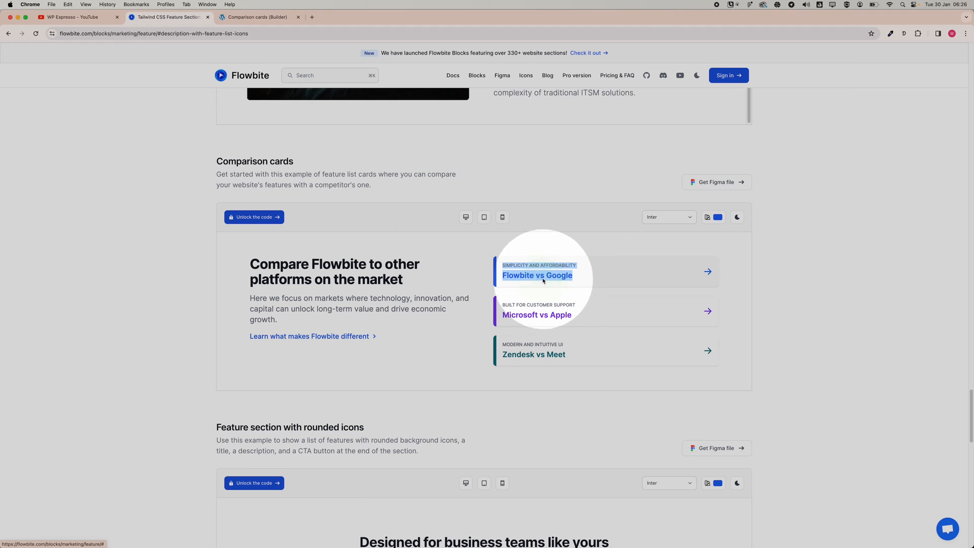
key(ctrl+Tab)
click(538, 138)
drag(121, 185, 6, 186)
text(Flowbvi)
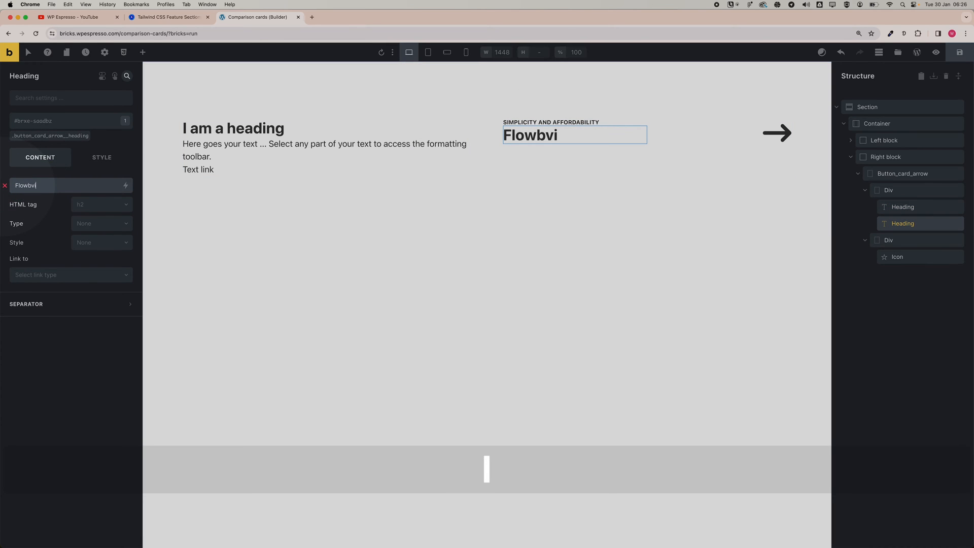
key(BackSpace)
key(BackSpace)
text(ite v)
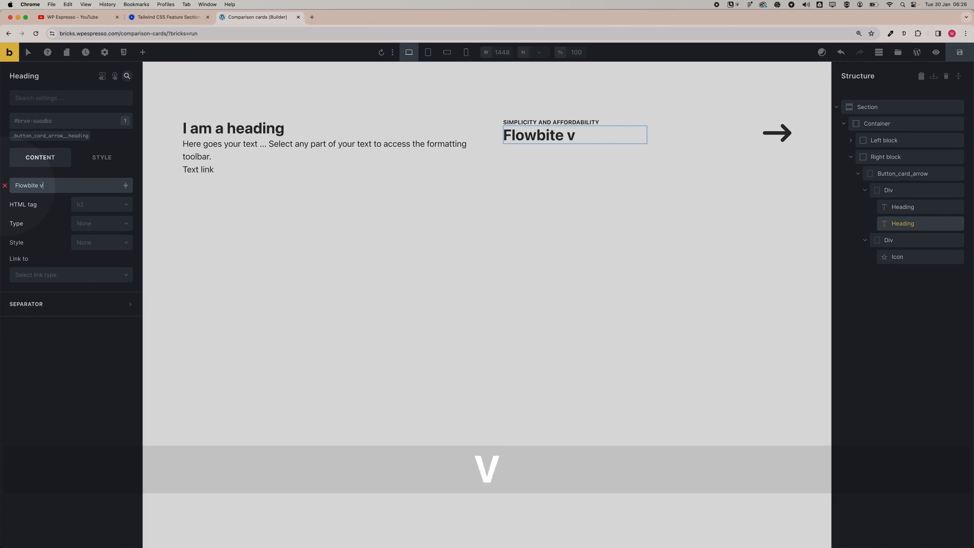
text(s Google)
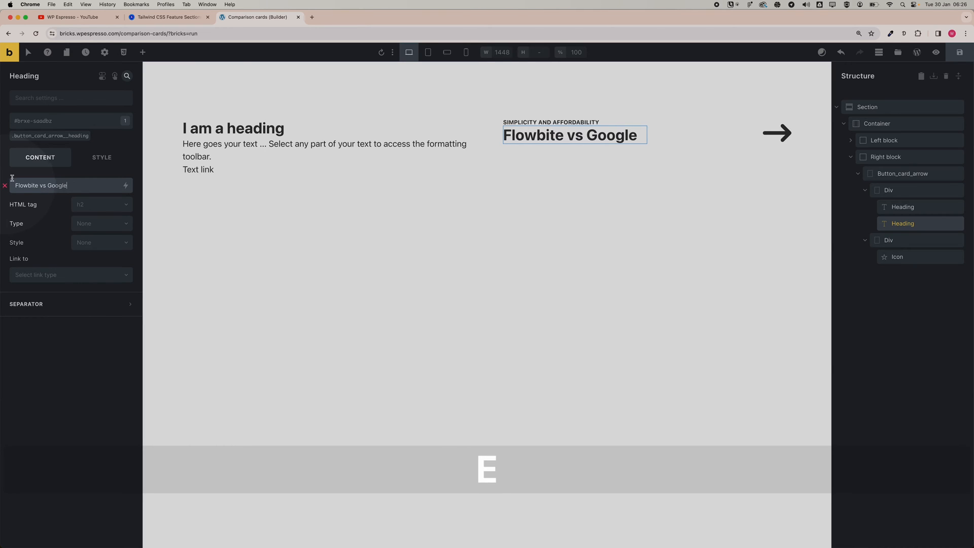
click(89, 206)
click(100, 250)
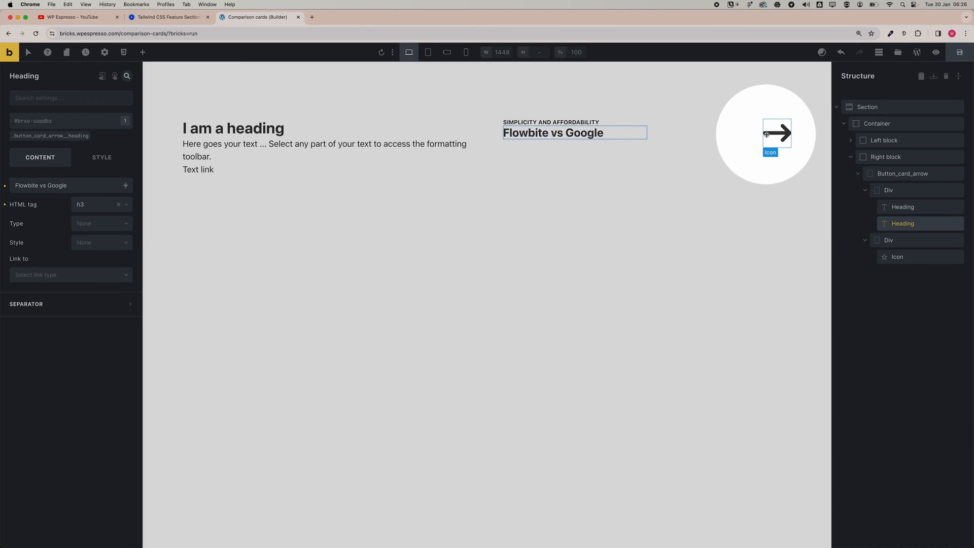
Step: Set the .button_card_arrow__div class on the headings' parent div to flex display with vertical (column) direction
click(887, 190)
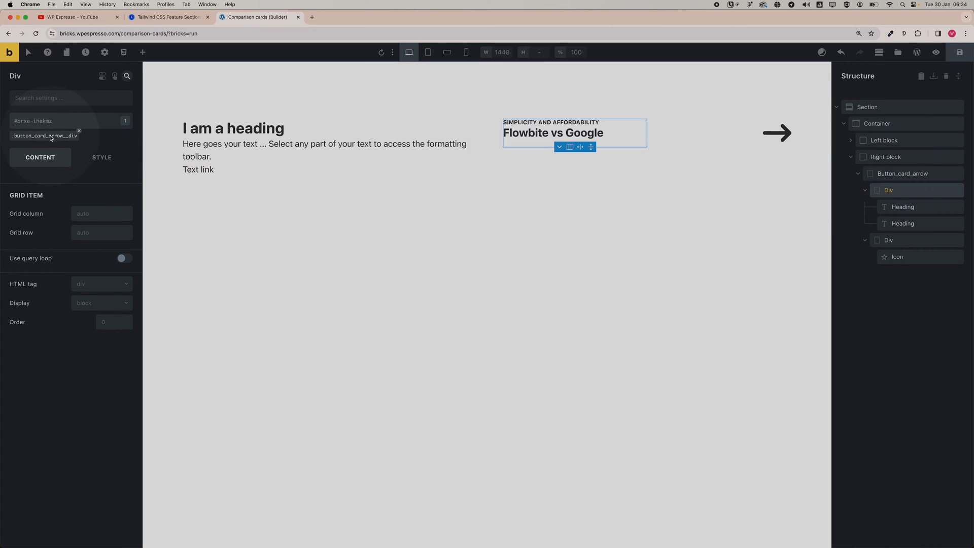
click(51, 136)
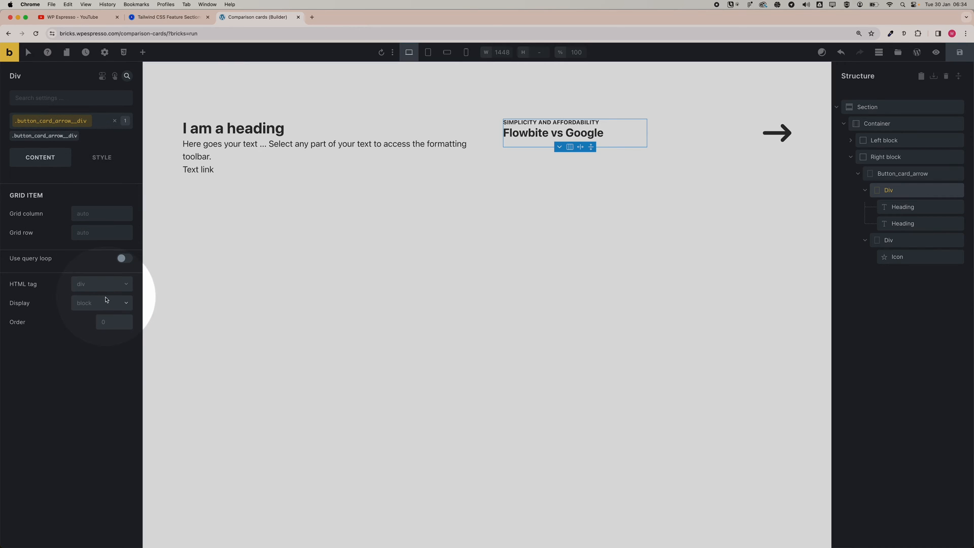
click(85, 305)
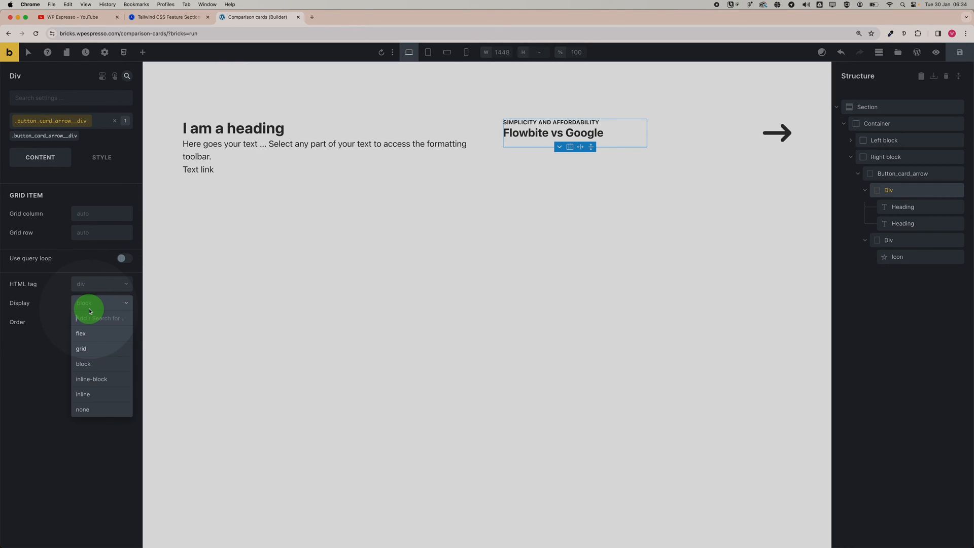
click(96, 334)
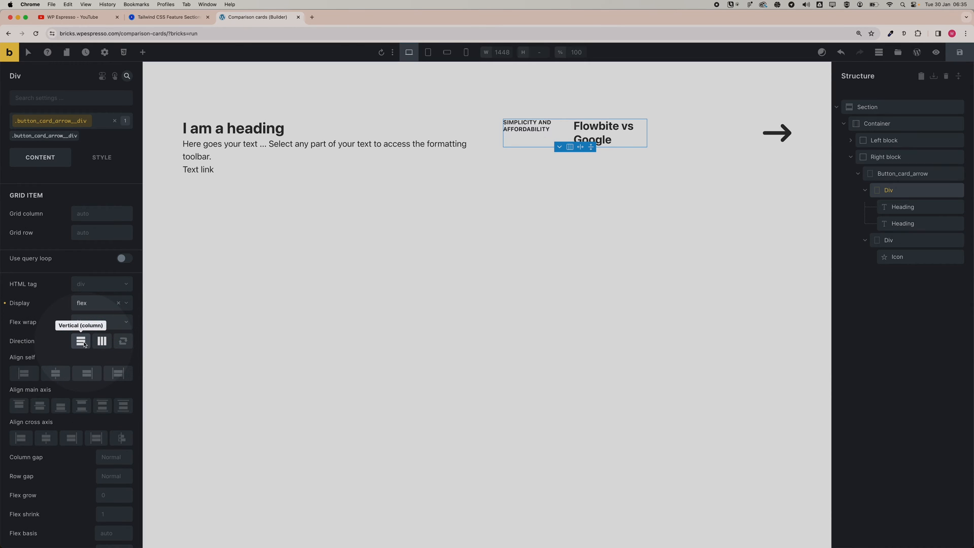
click(81, 342)
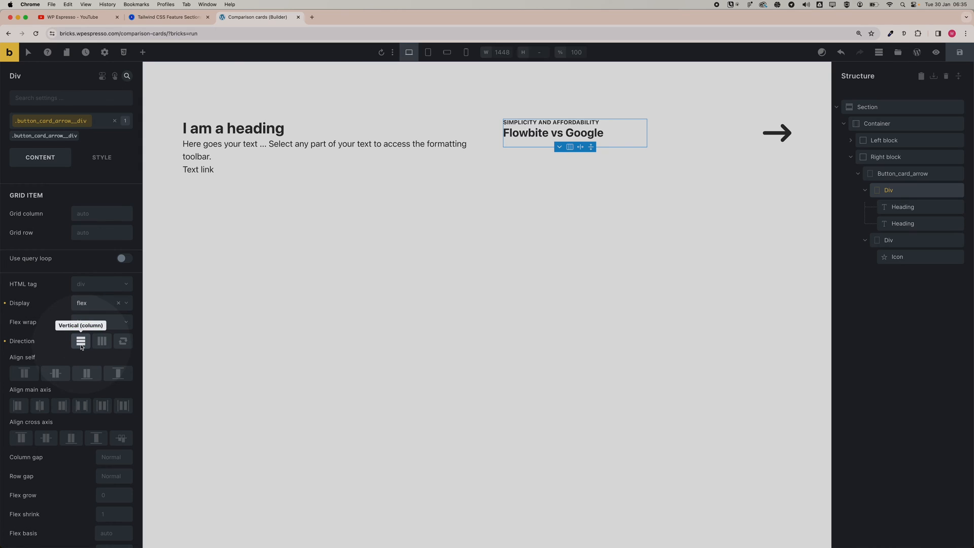
Step: Set the headings' parent div to align itself to center within the card
click(59, 374)
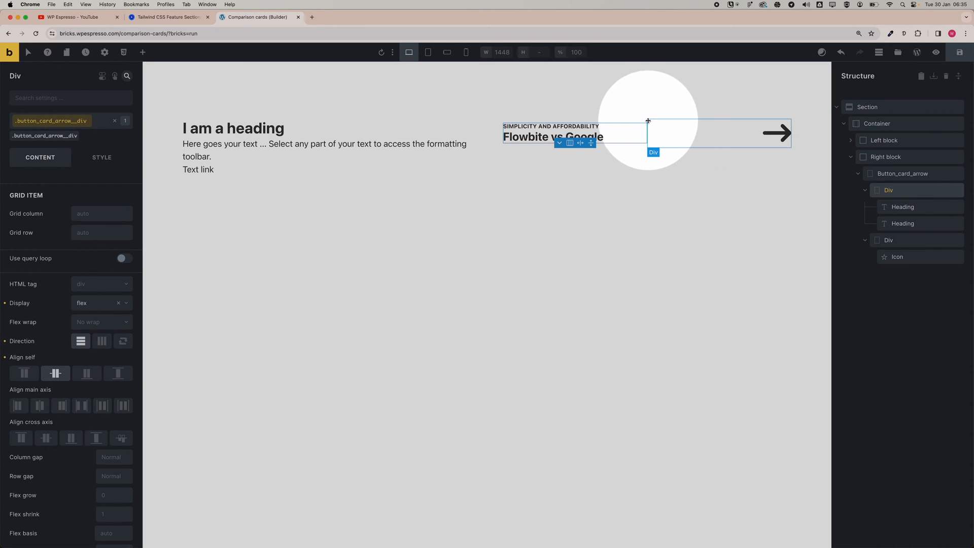
Step: Compare the Button_card_arrow element's ID-level styles with its .button_card_arrow class, and copy the ID-level styles
click(891, 178)
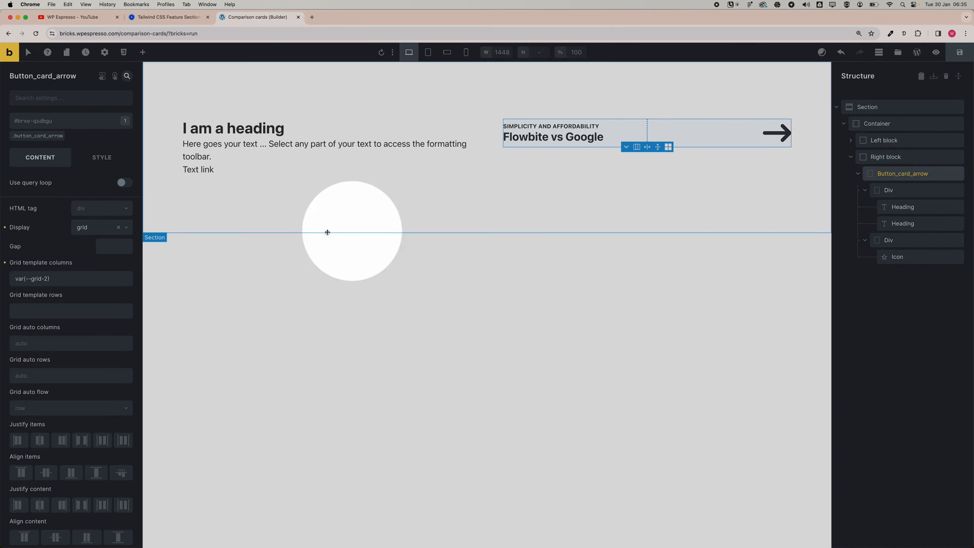
click(45, 136)
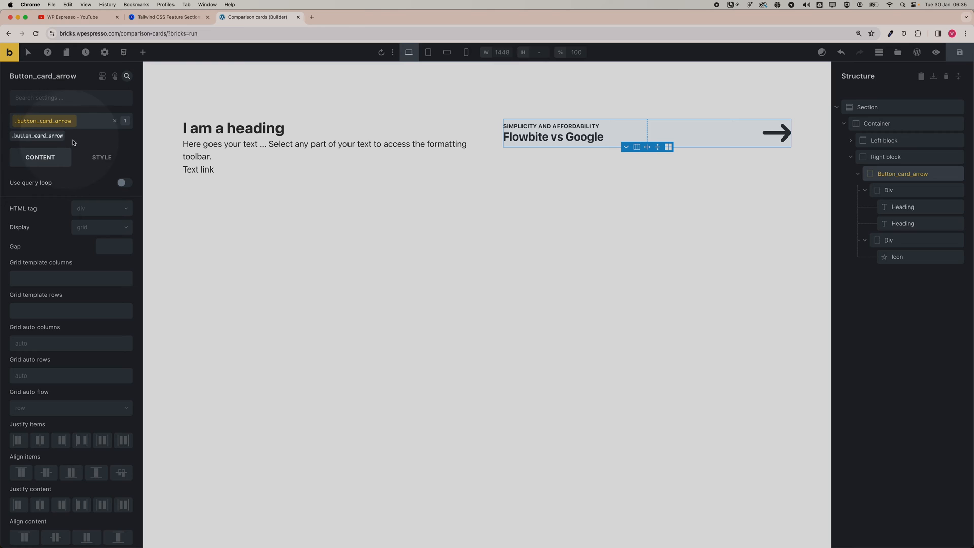
click(114, 122)
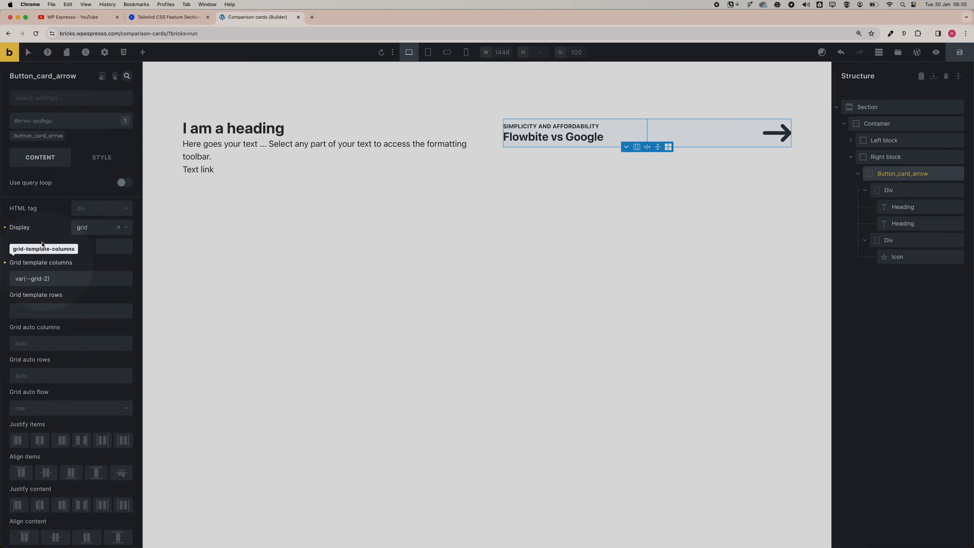
click(34, 138)
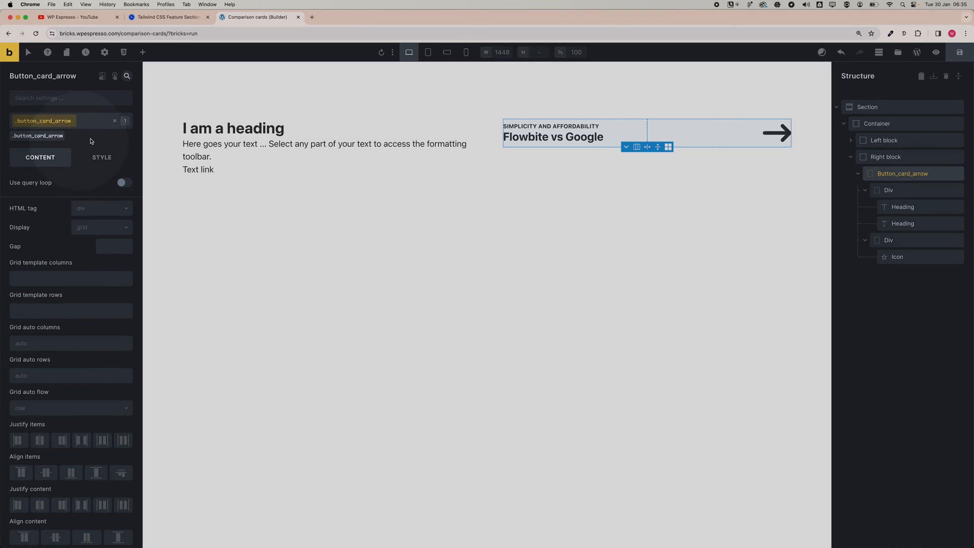
click(115, 120)
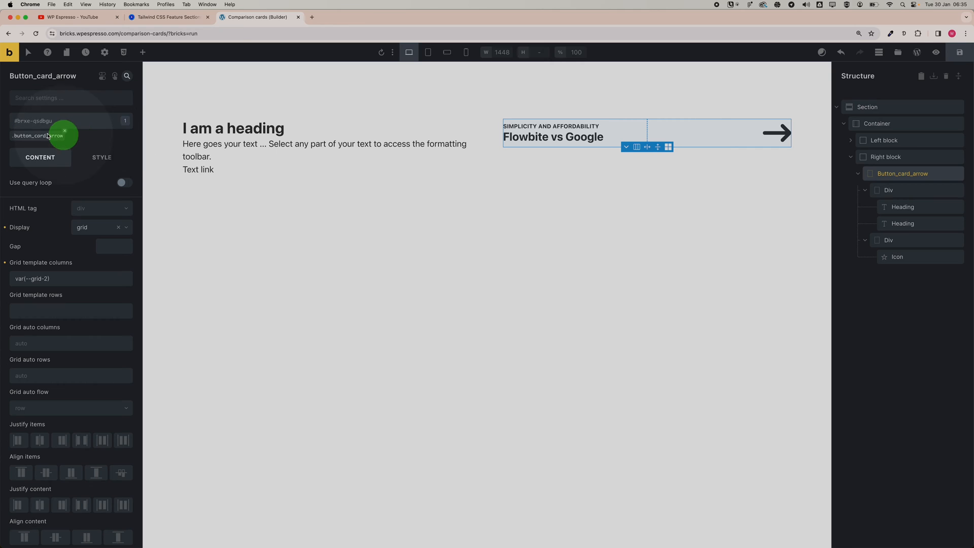
right_click(909, 175)
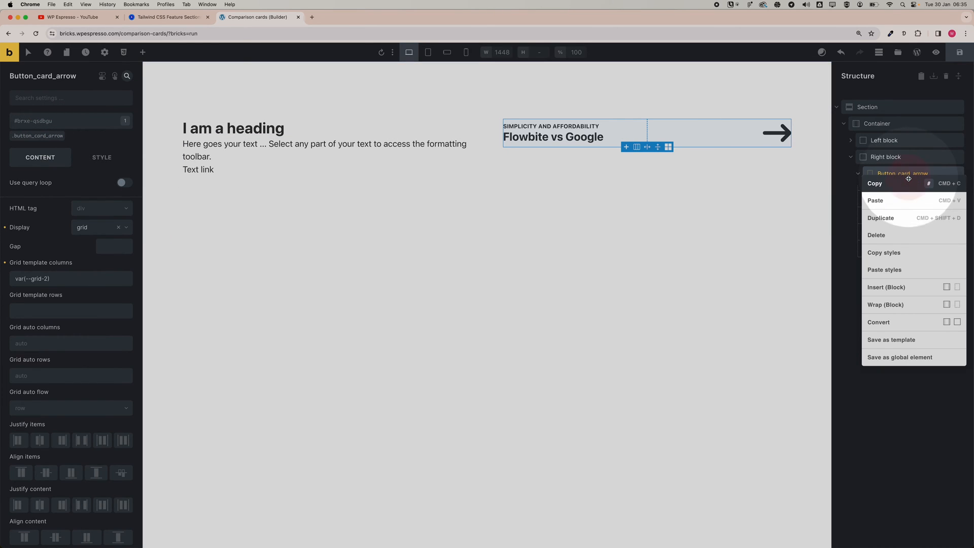
click(892, 252)
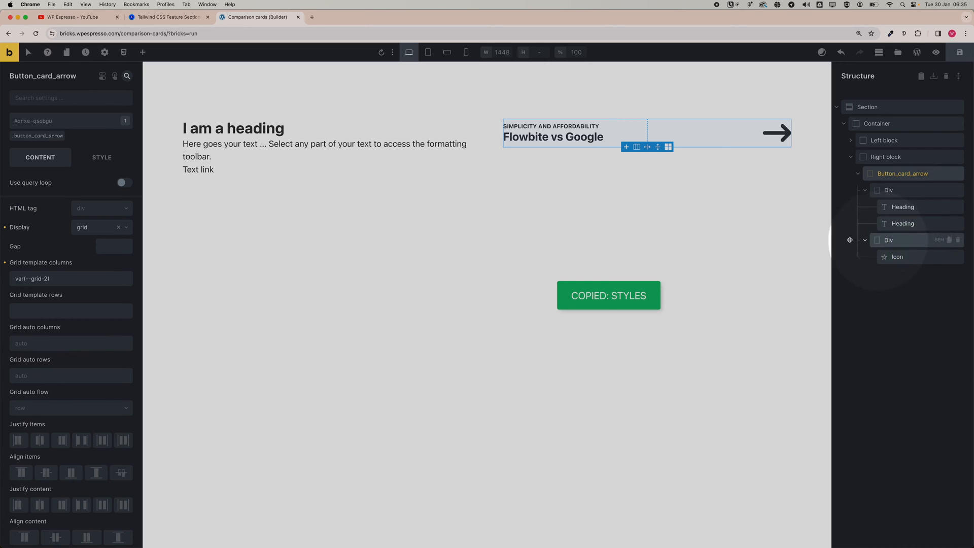
Step: Clear the ID-level grid template columns and display of Button_card_arrow, and paste the copied styles onto the .button_card_arrow class
click(7, 263)
click(6, 227)
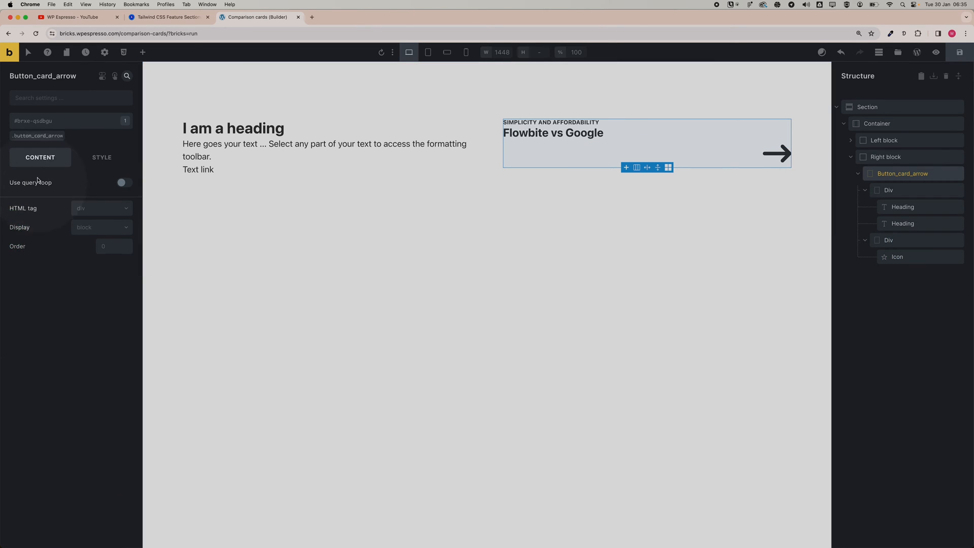
click(32, 140)
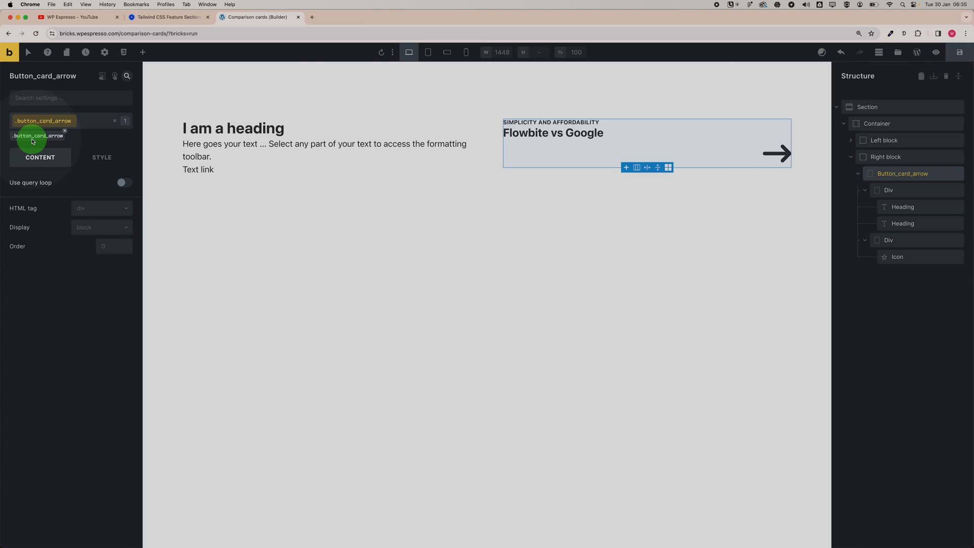
click(82, 122)
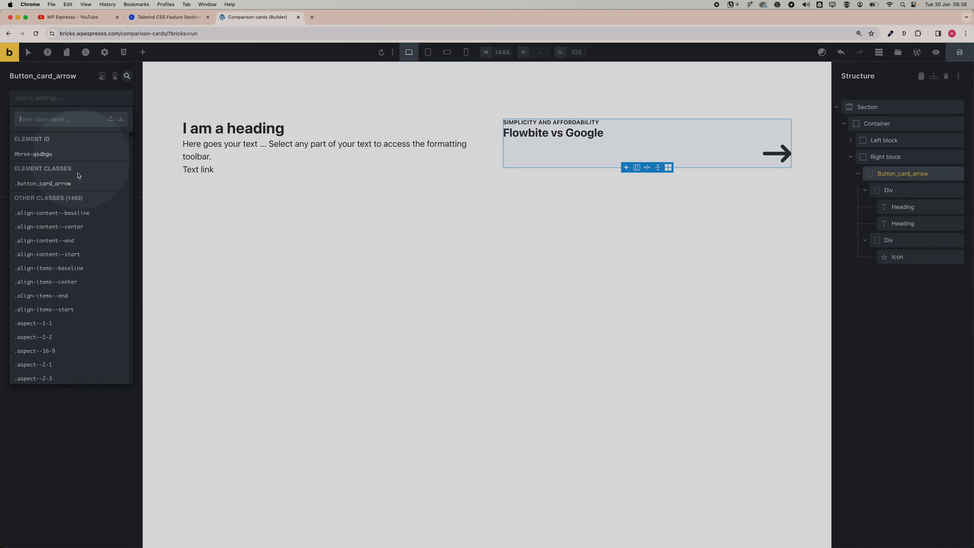
click(102, 184)
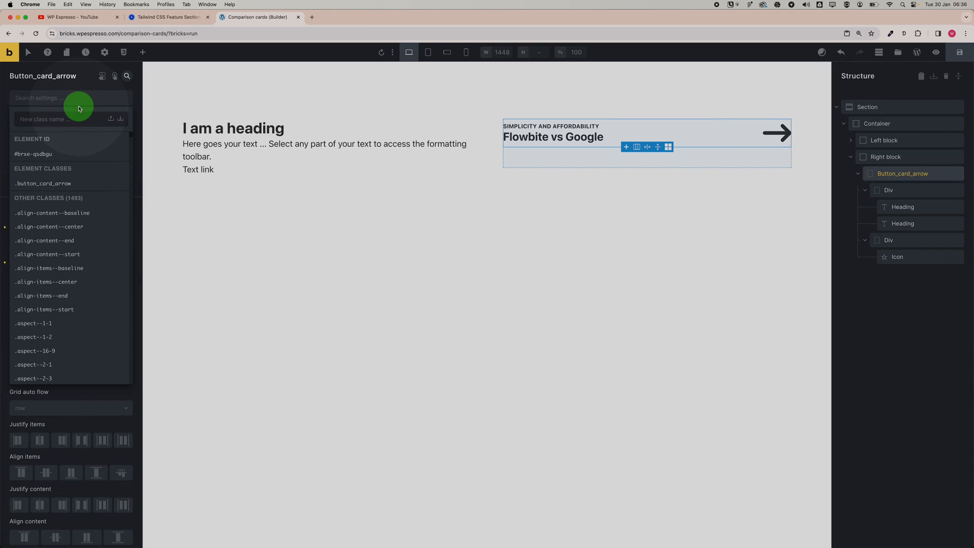
click(6, 135)
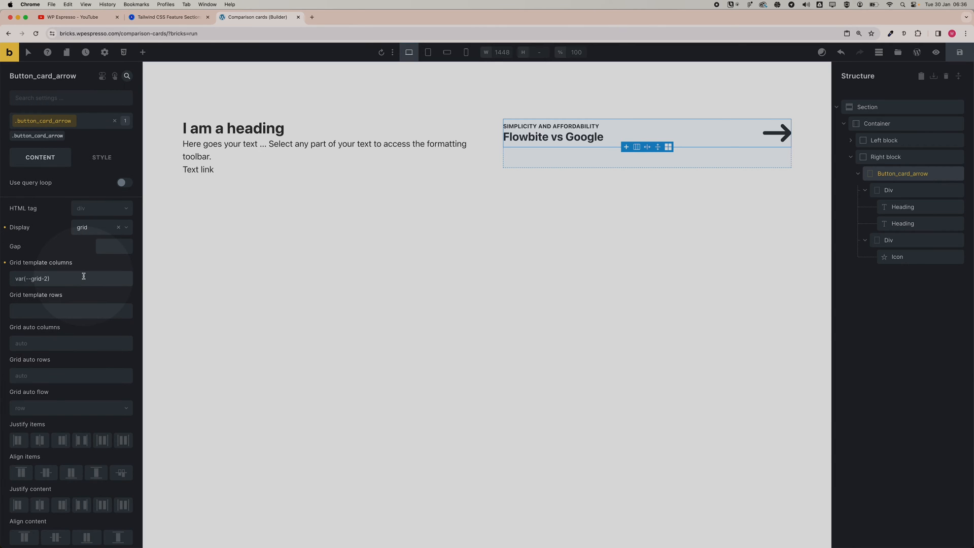
Step: Set the padding of the .button_card_arrow class to var(--space-xs) with all sides linked
click(101, 157)
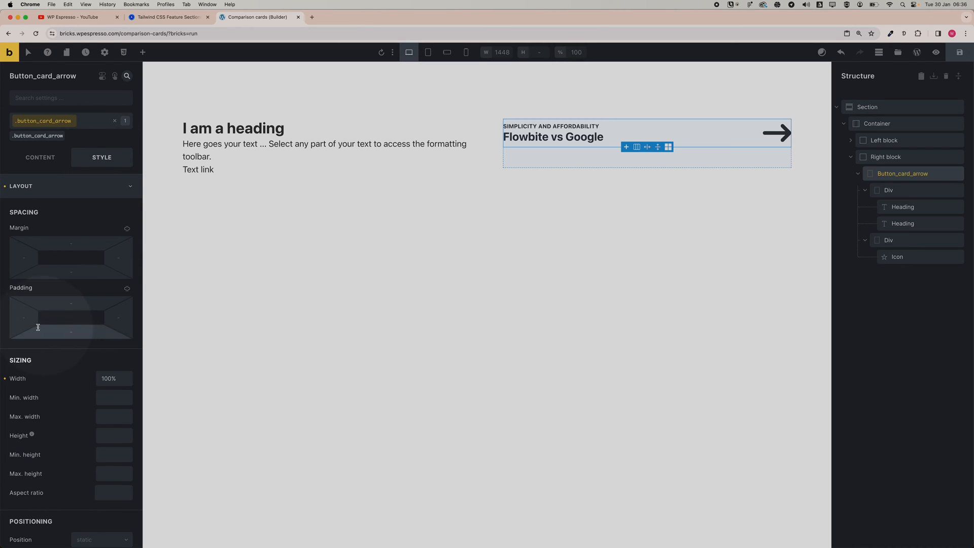
click(127, 290)
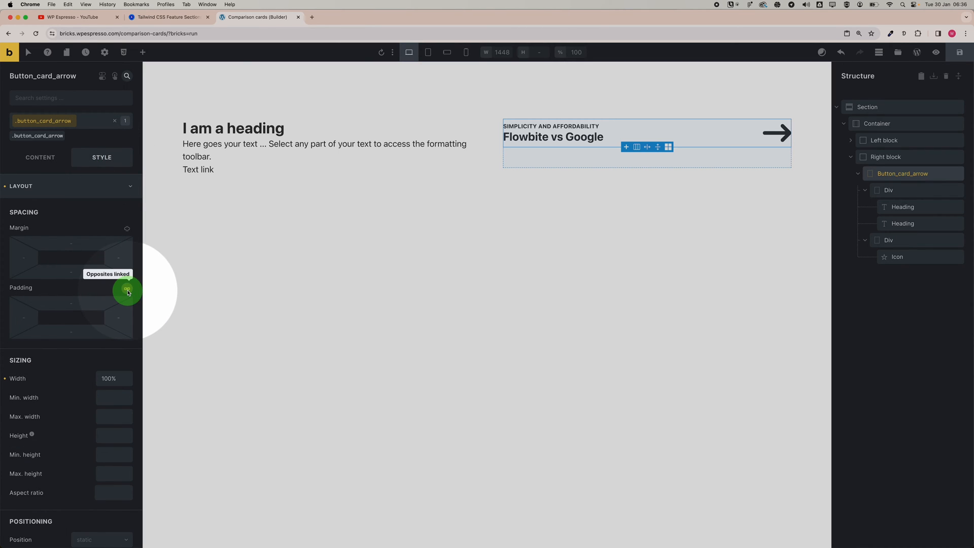
click(127, 290)
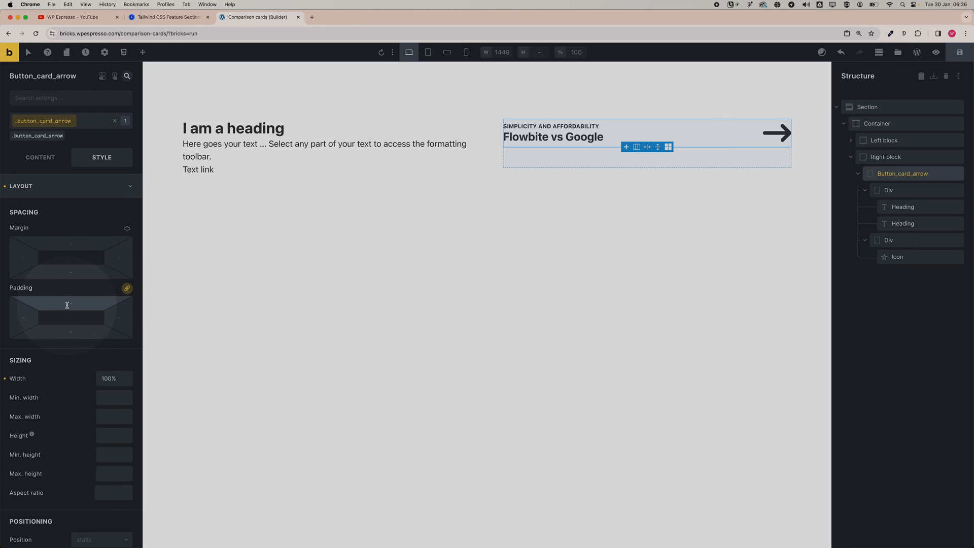
click(68, 305)
right_click(68, 304)
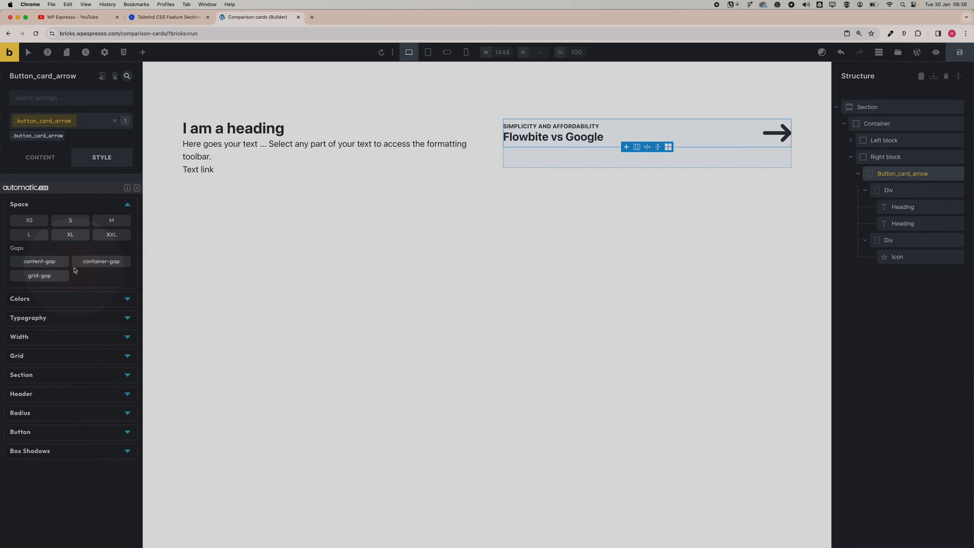
click(42, 225)
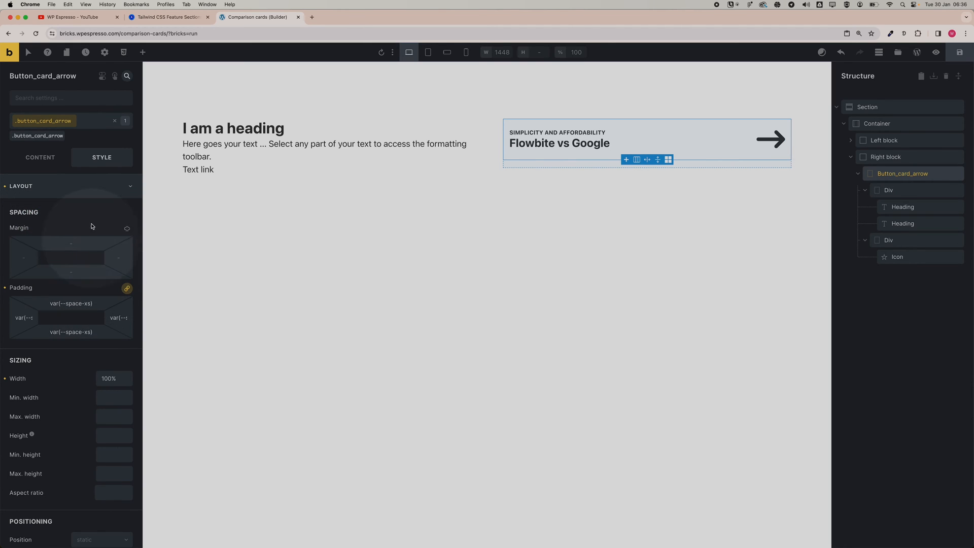
Step: Give the .button_card_arrow class a transparent variant of neutral-light as its background color
click(71, 187)
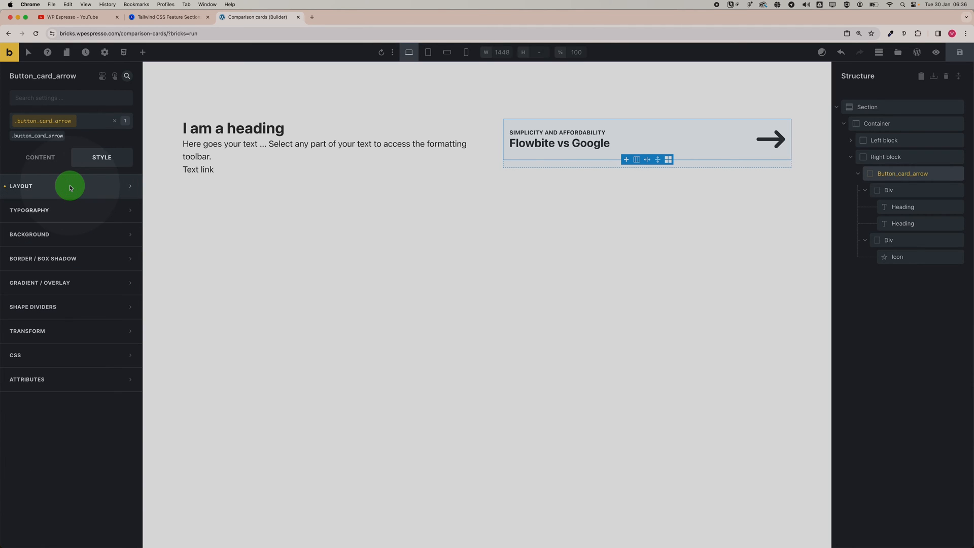
click(69, 234)
scroll(80, 406, down, 1)
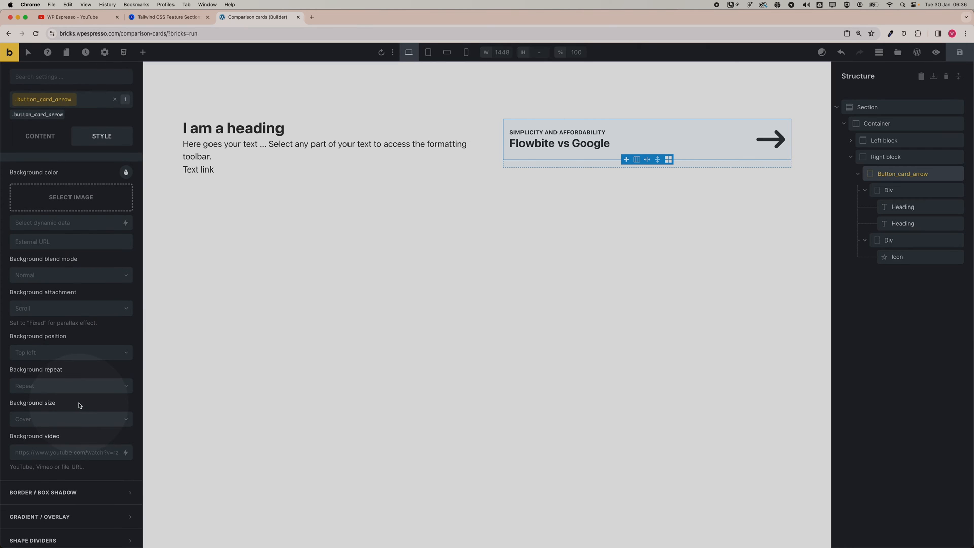
scroll(79, 406, up, 2)
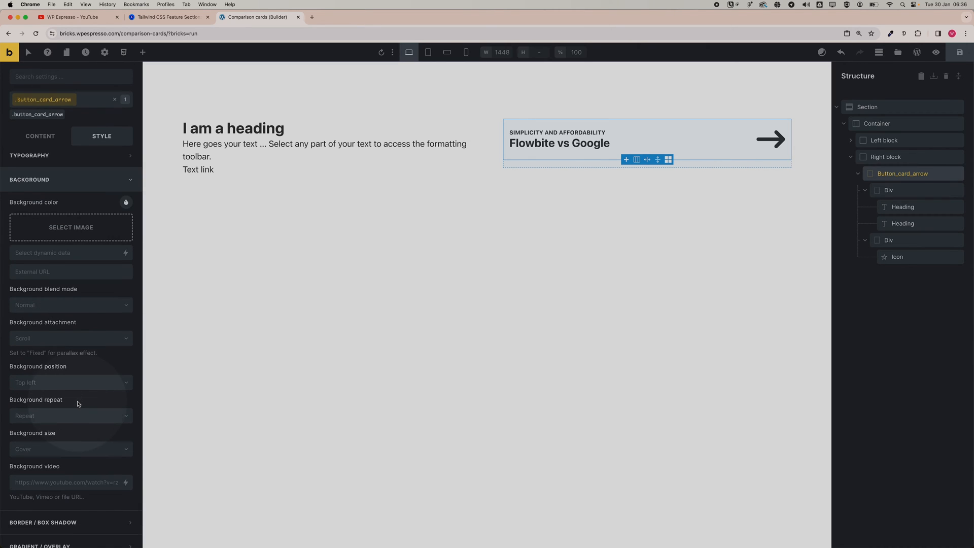
scroll(77, 403, up, 2)
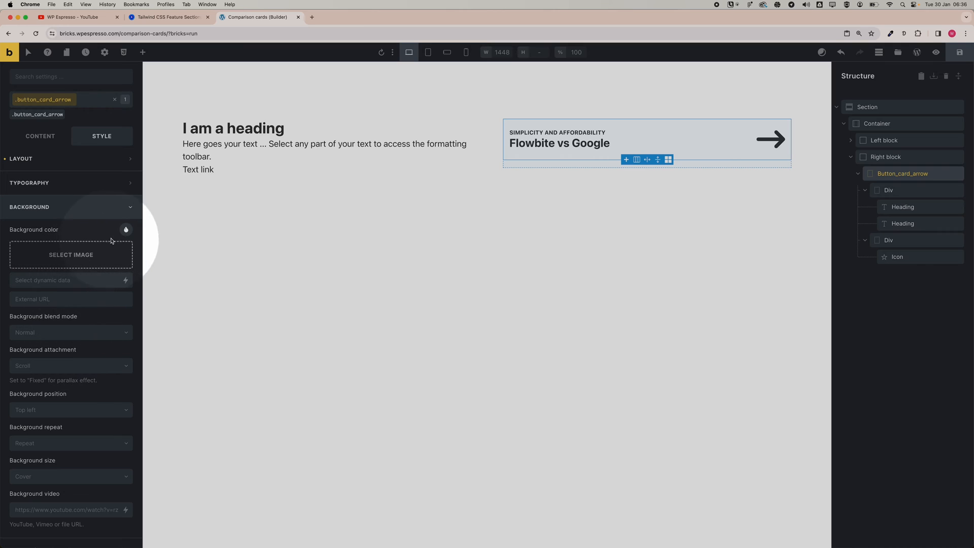
click(126, 230)
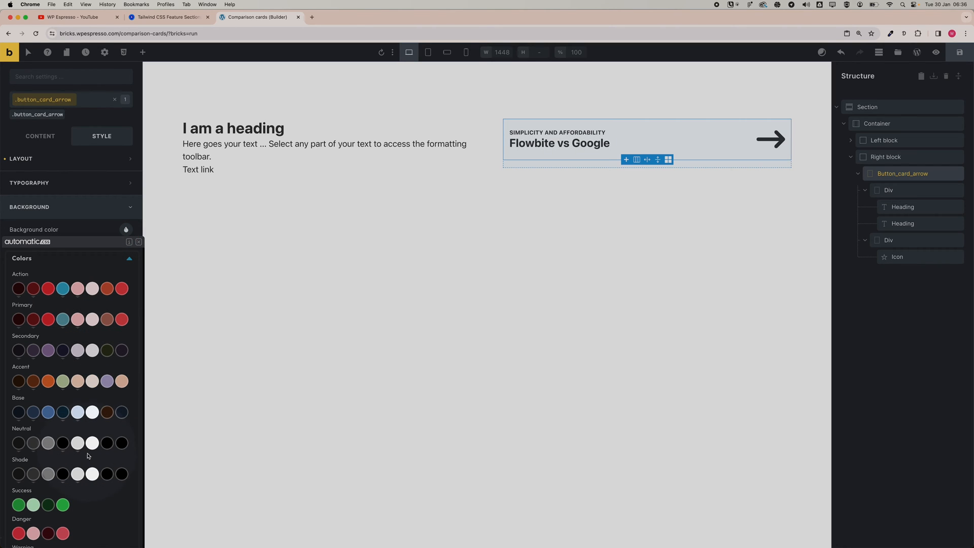
mouse_move(80, 448)
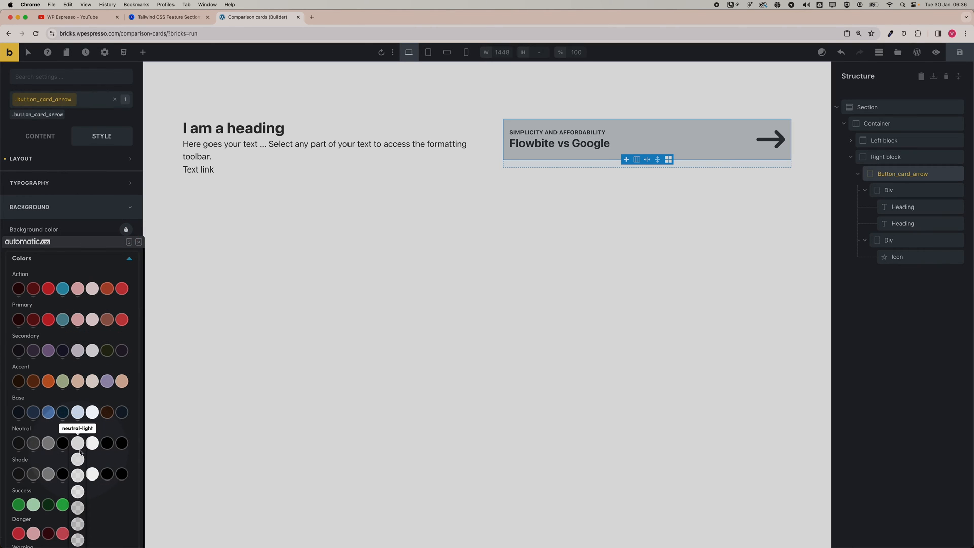
scroll(79, 445, down, 1)
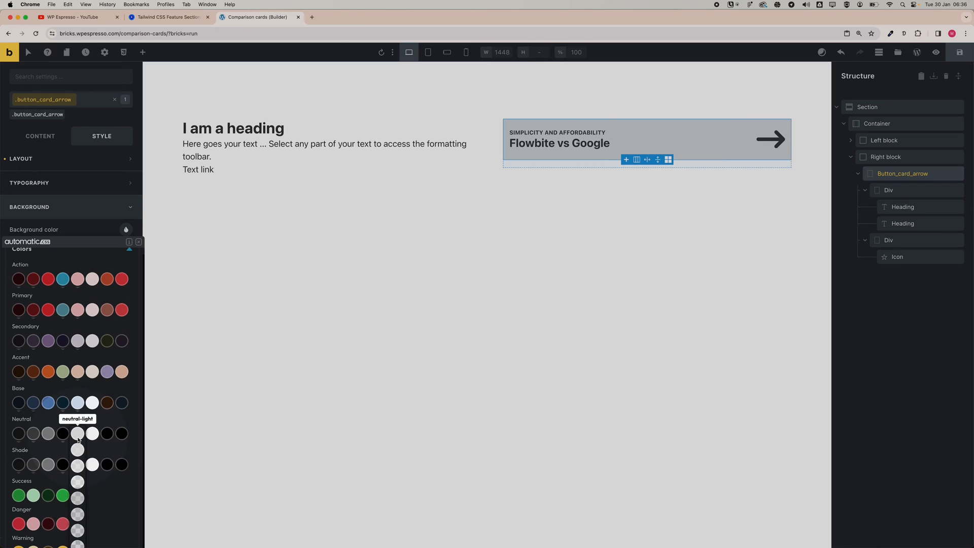
click(77, 531)
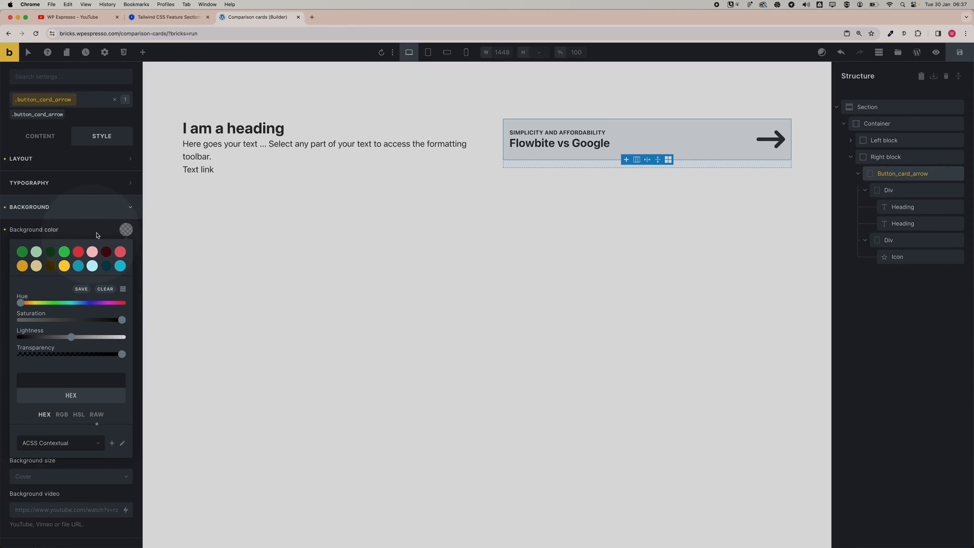
click(95, 208)
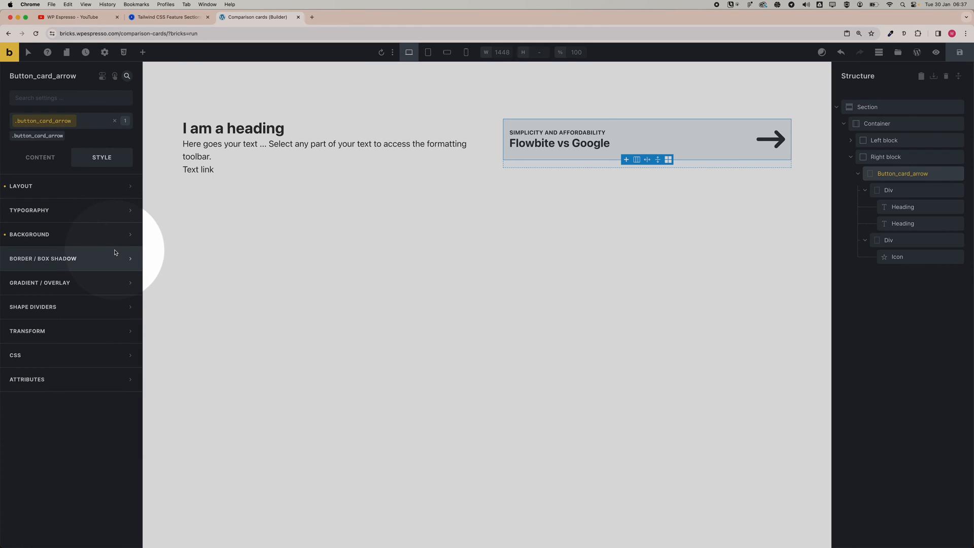
Step: Set the border radius of the .button_card_arrow class to the M radius variable with all corners linked
click(96, 257)
click(126, 282)
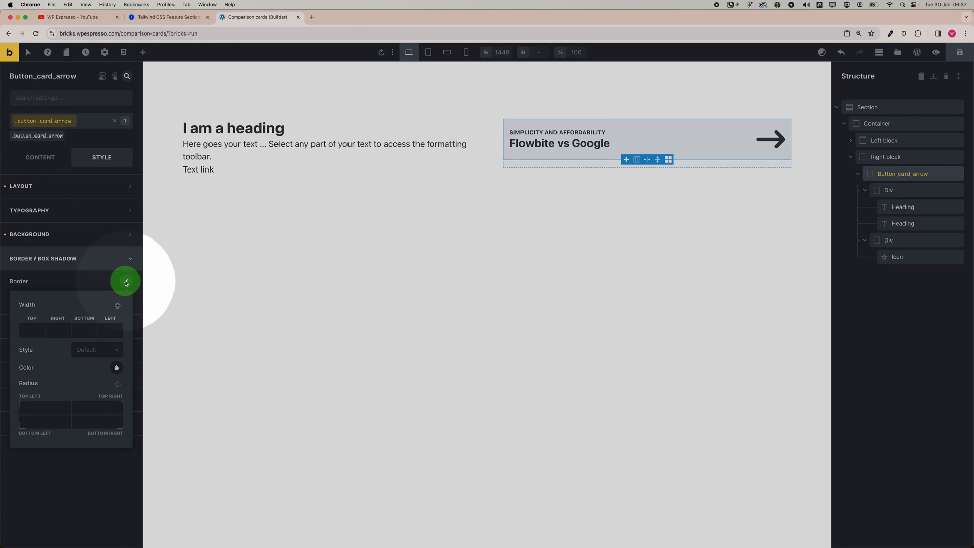
click(118, 384)
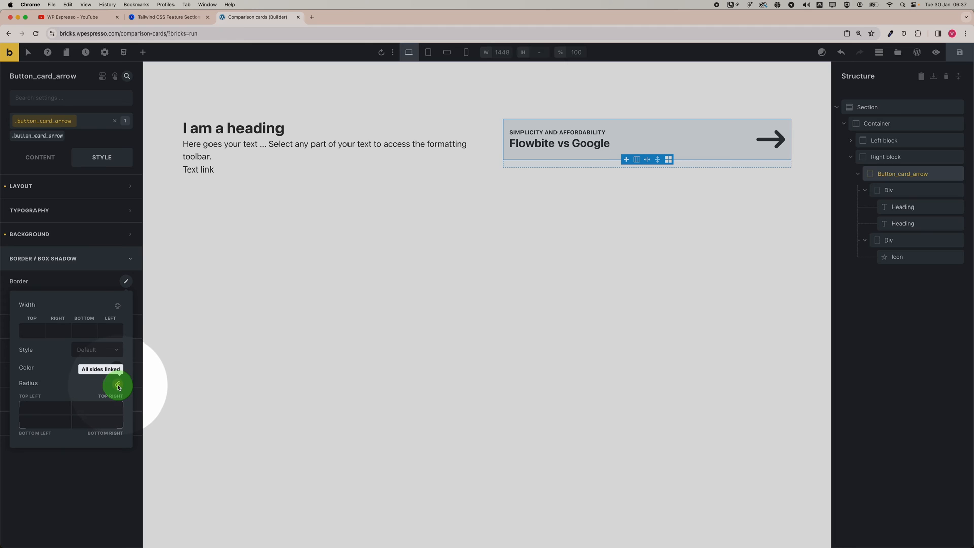
click(59, 409)
right_click(49, 410)
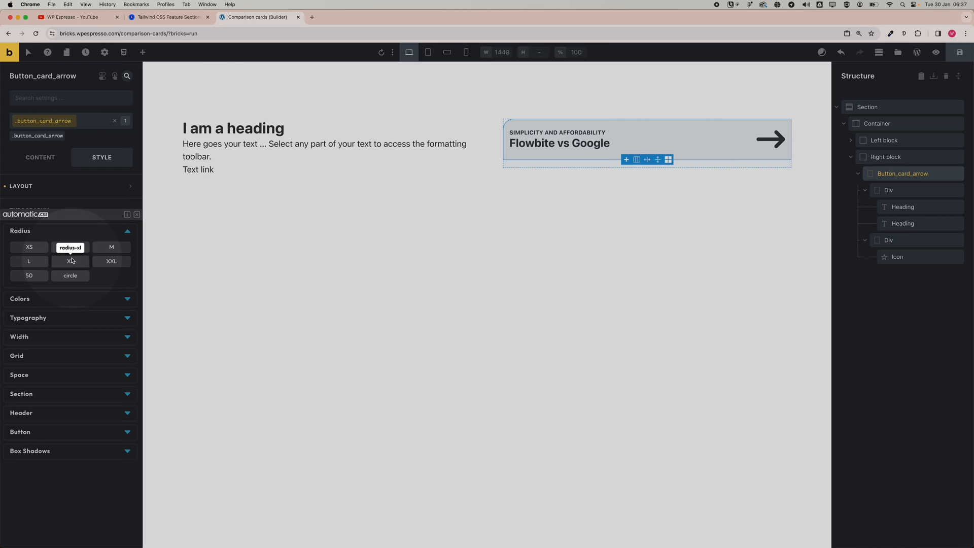
click(105, 247)
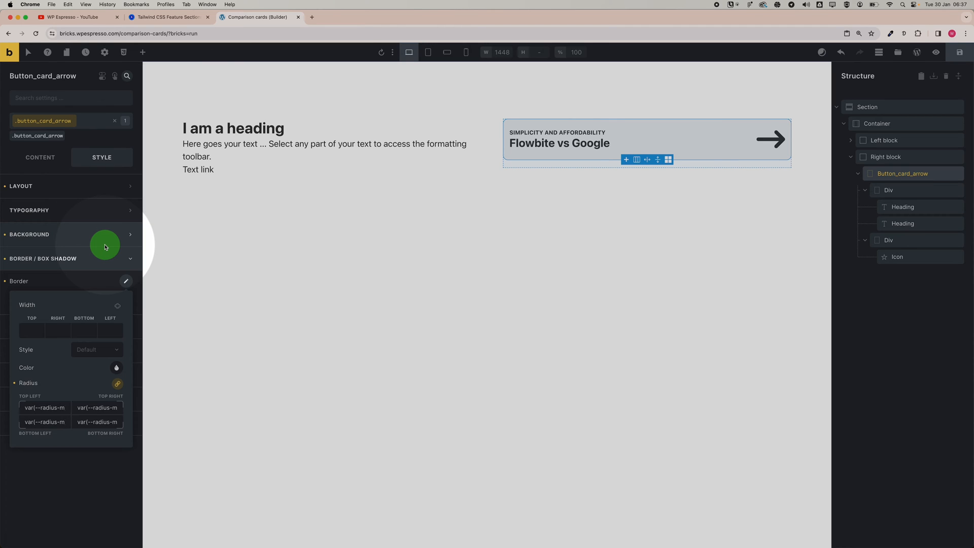
Step: Check the card border on the Flowbite reference page and set the .button_card_arrow class's border style to Solid in Bricks
click(167, 17)
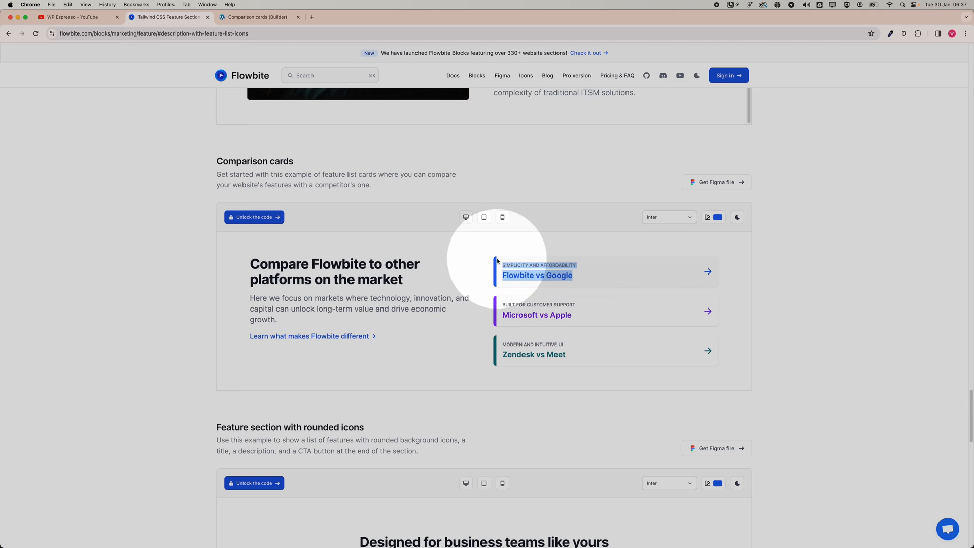
click(264, 16)
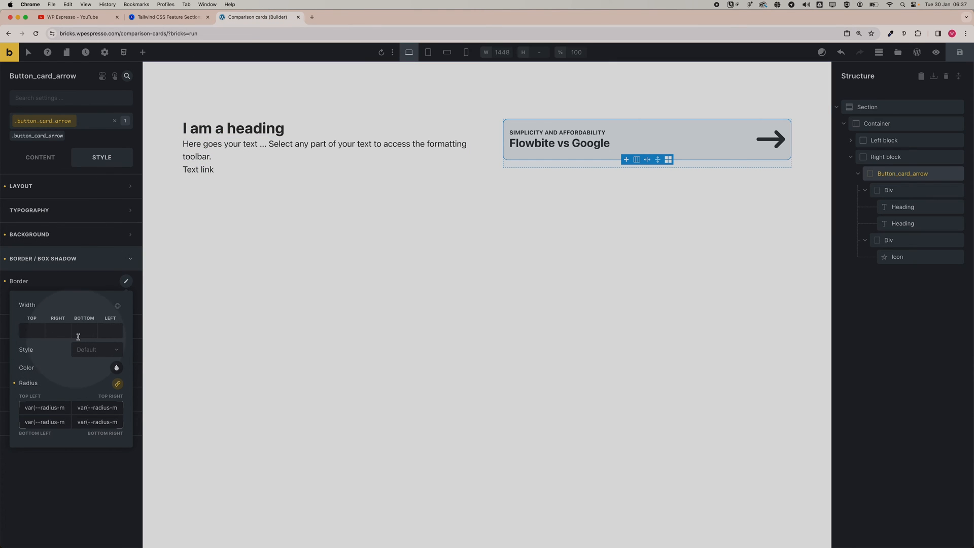
click(96, 331)
right_click(96, 333)
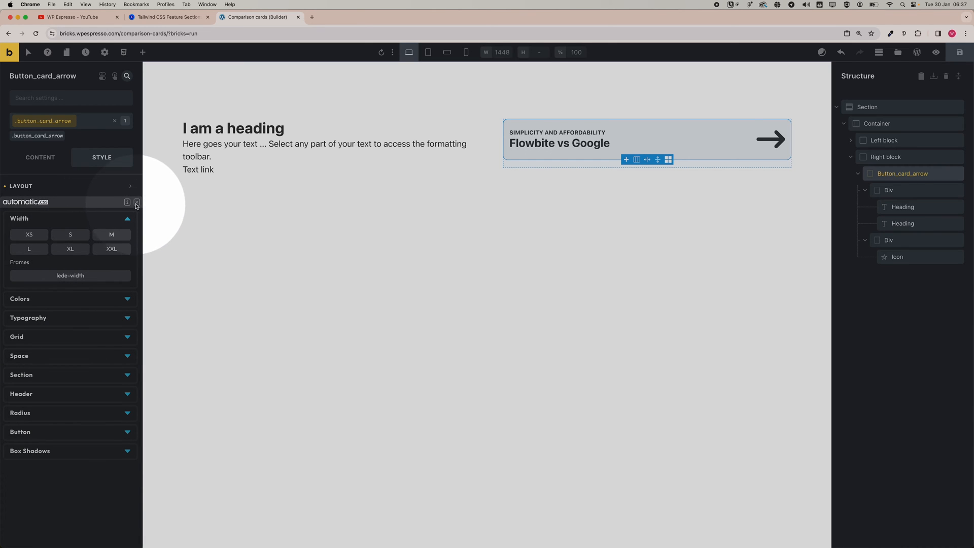
click(136, 205)
click(127, 282)
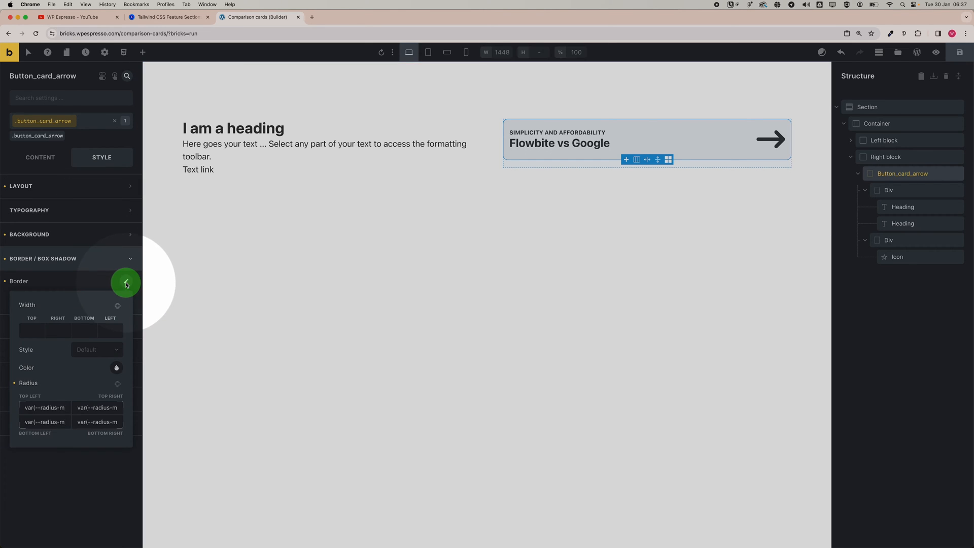
click(107, 353)
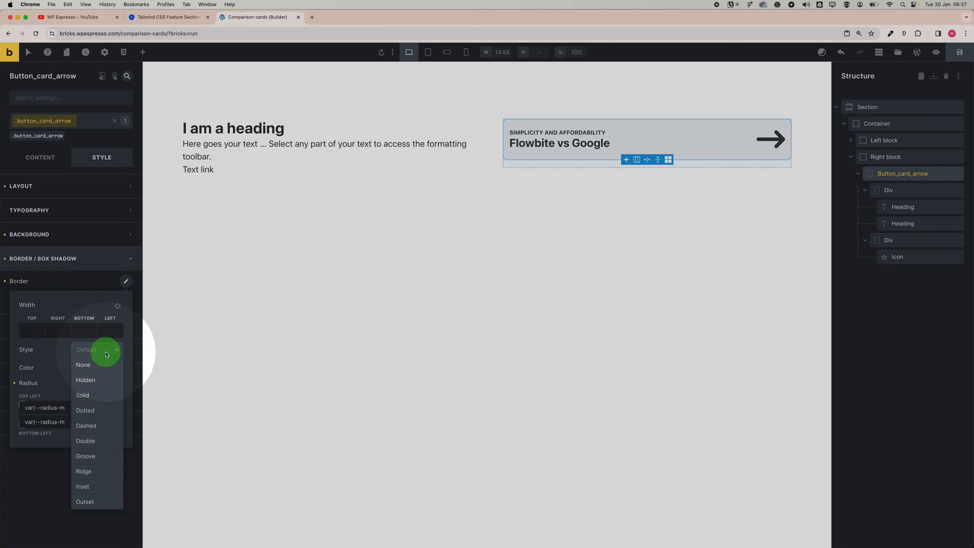
click(91, 396)
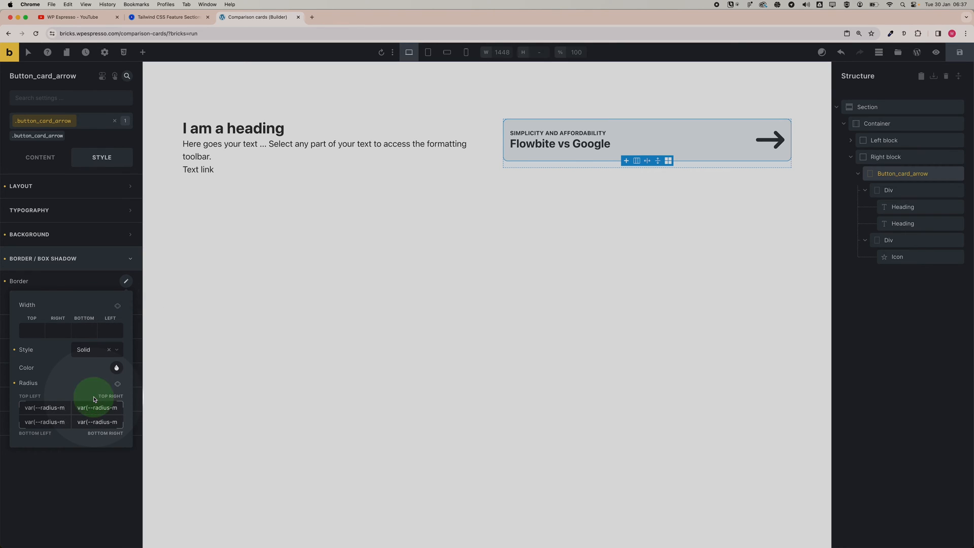
Step: Set the left border width of the .button_card_arrow class to 10px
click(106, 334)
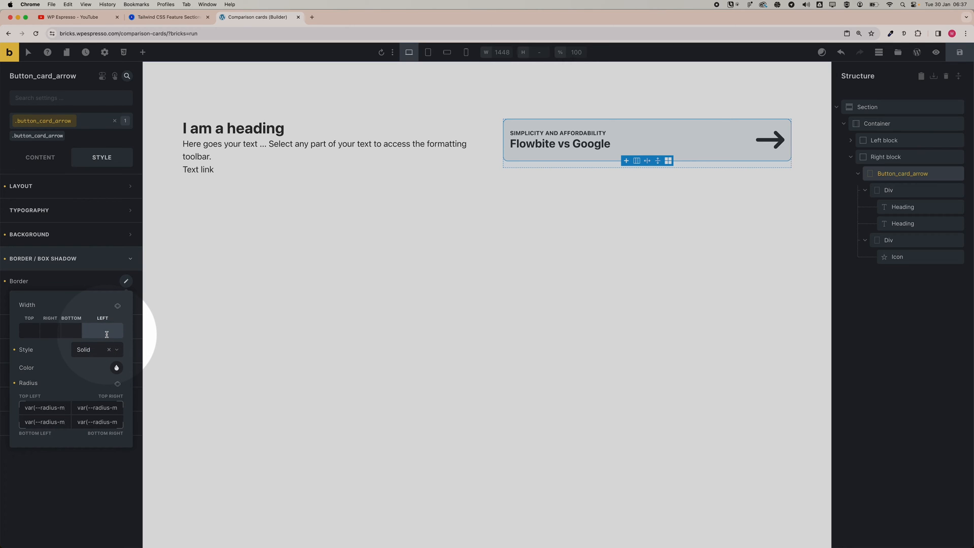
text(4)
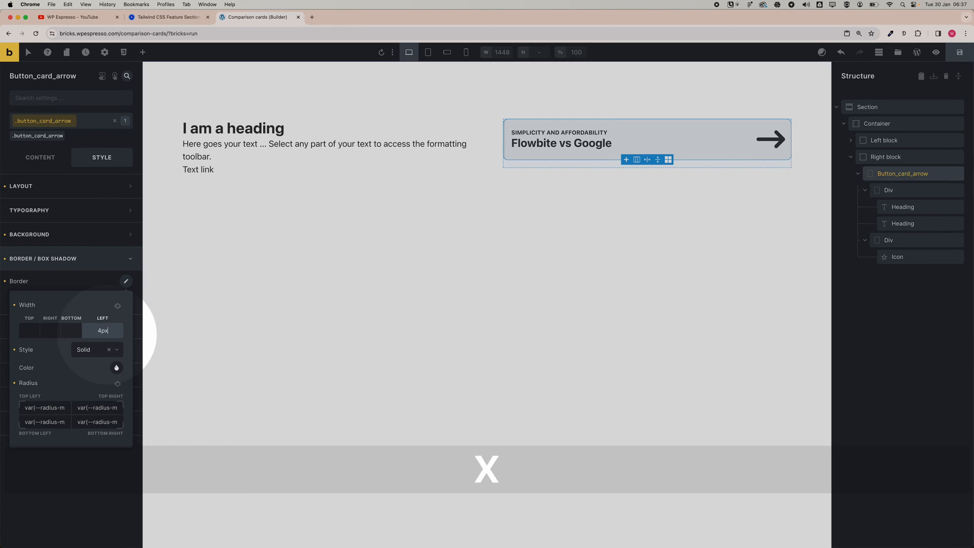
text(px)
key(BackSpace)
key(BackSpace)
key(BackSpace)
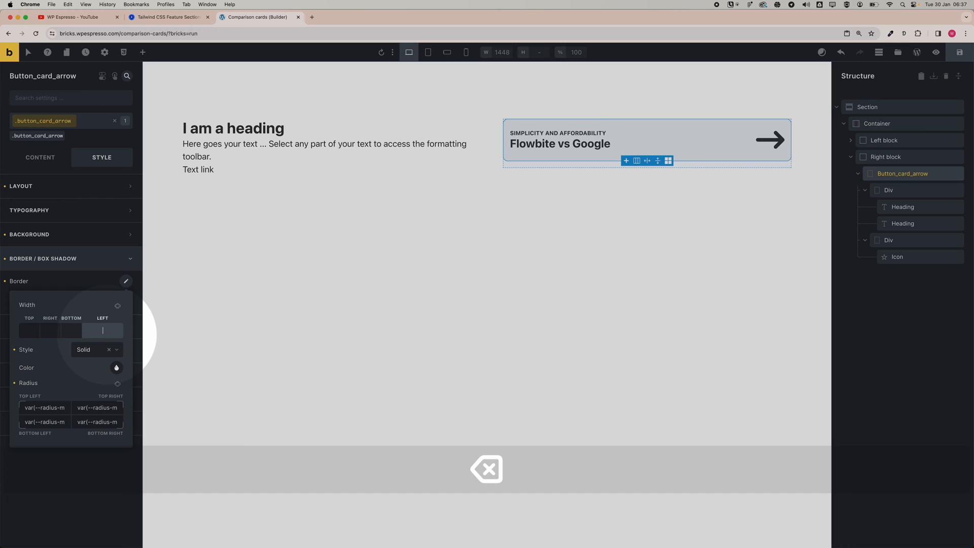
text(10px)
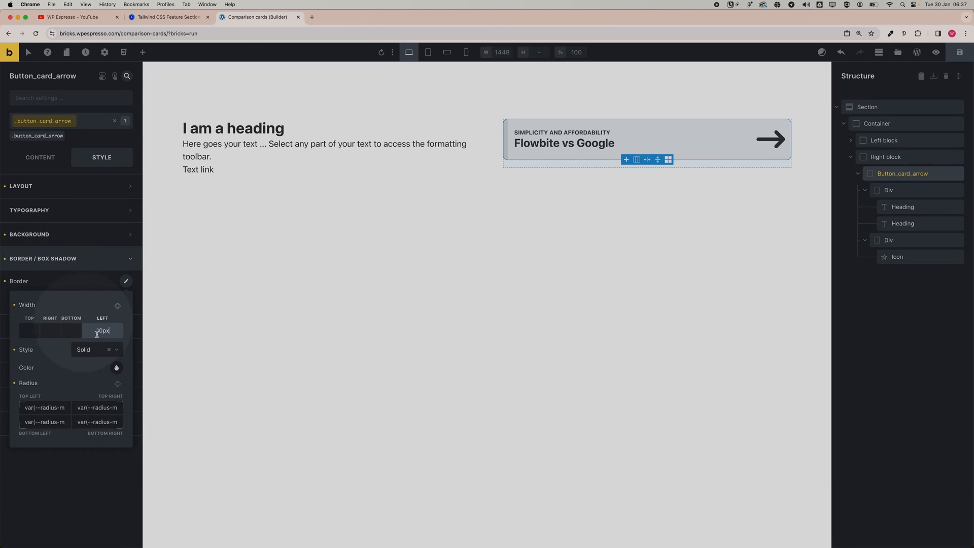
Step: Set the border color of the .button_card_arrow class to the action color
click(116, 368)
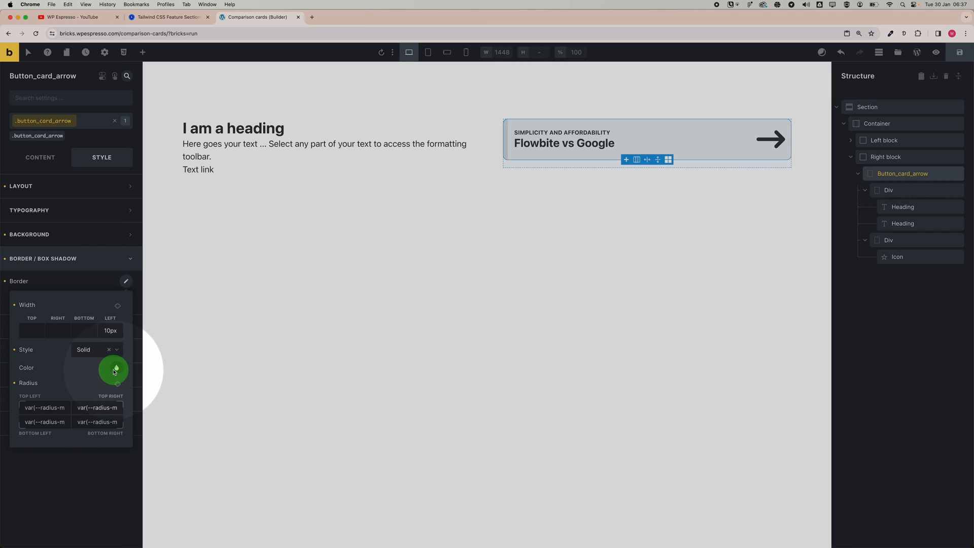
right_click(116, 370)
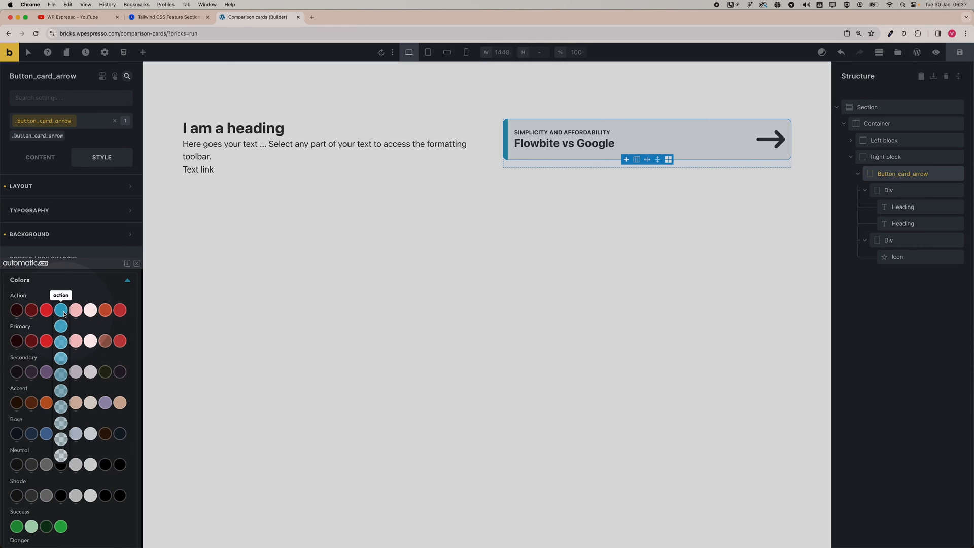
click(61, 310)
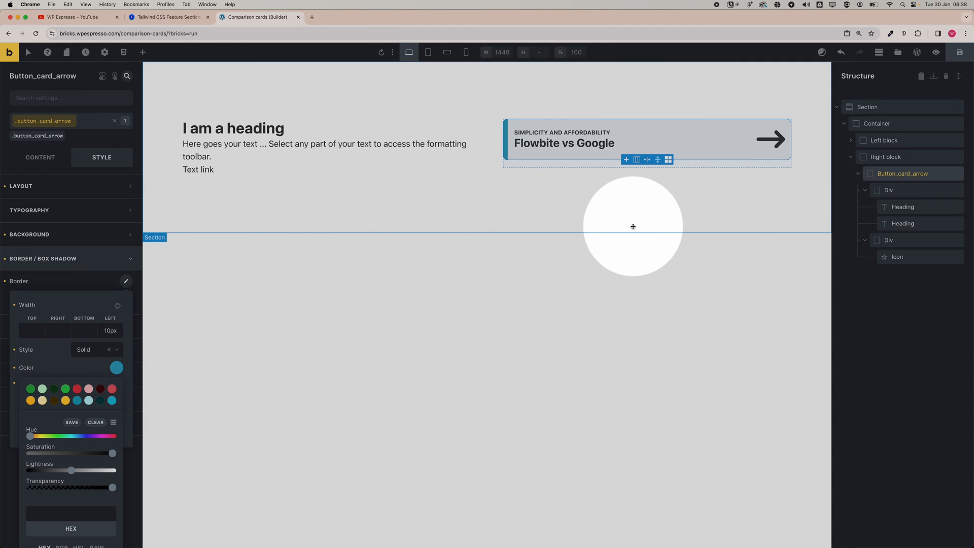
click(100, 268)
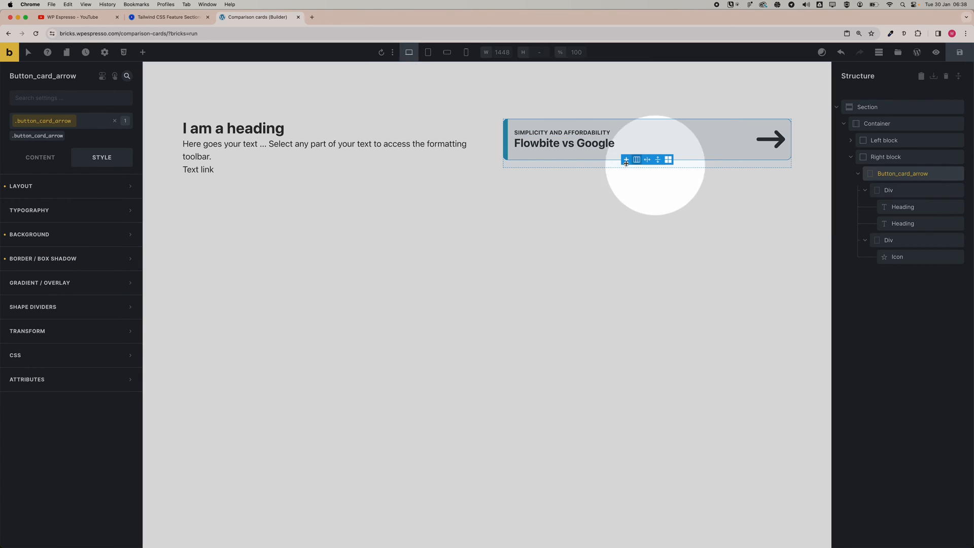
Step: Set the typography color of the .button_card_arrow__heading class to the medium gray shade of the Neutral palette
click(562, 132)
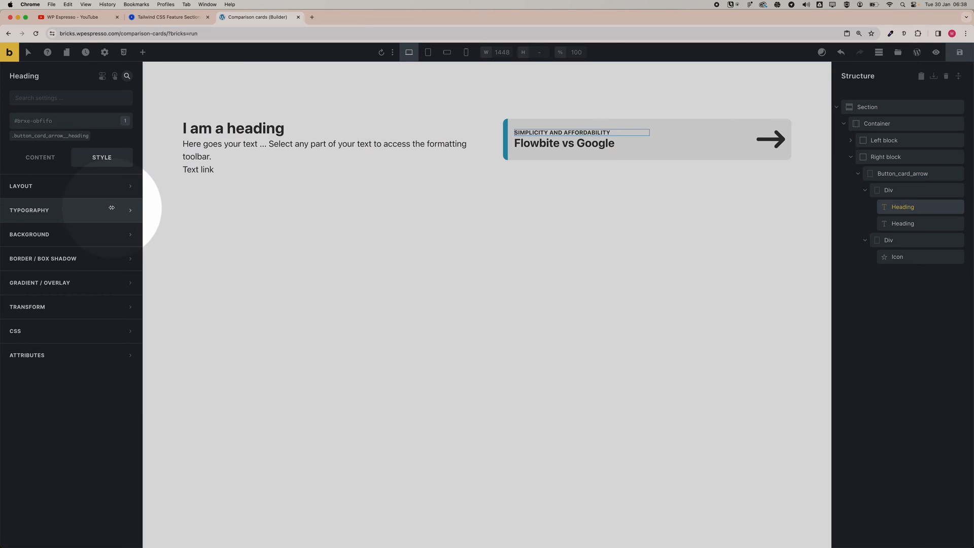
click(51, 135)
click(59, 211)
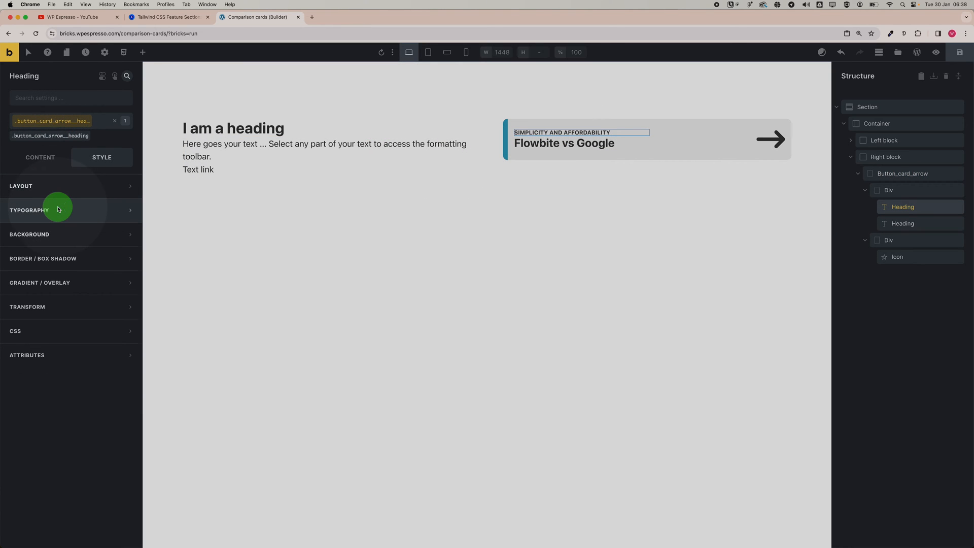
click(126, 233)
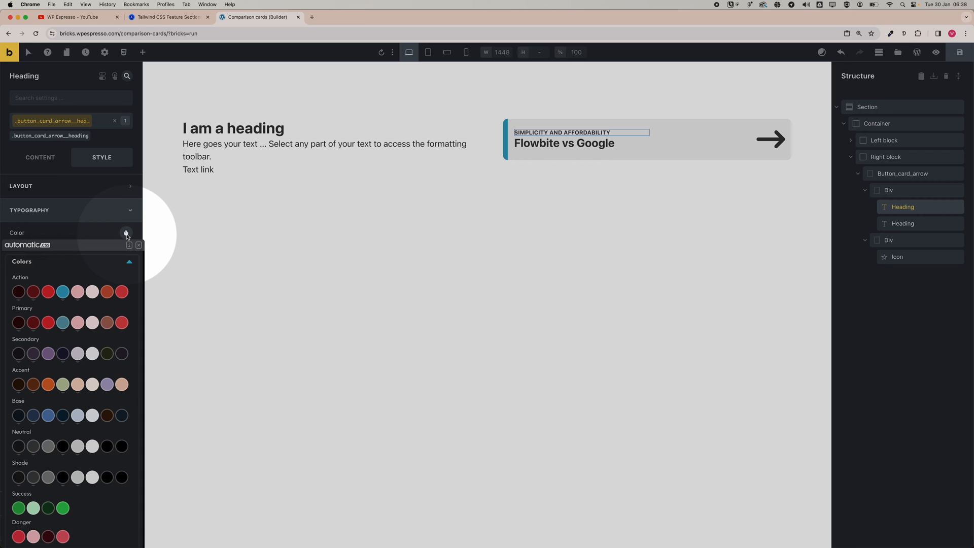
click(48, 447)
click(96, 320)
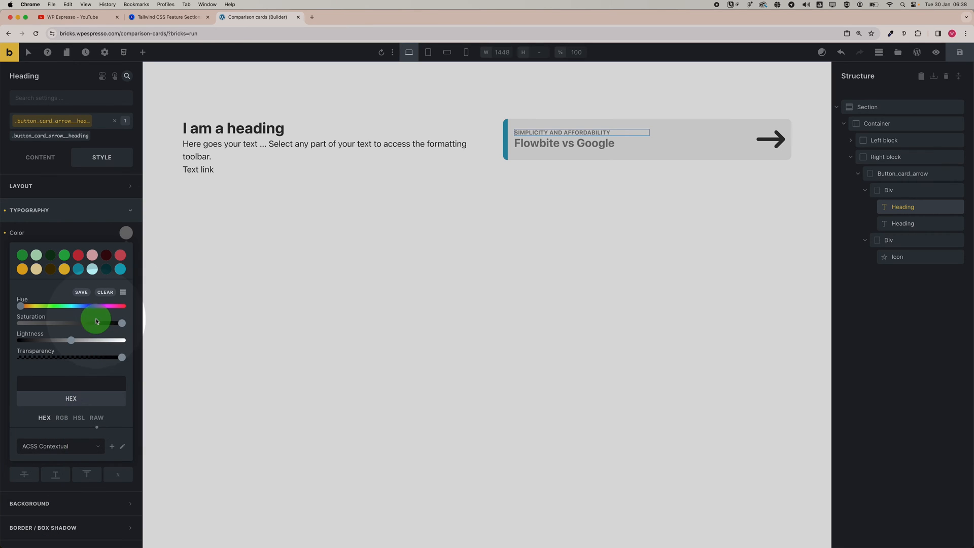
click(98, 210)
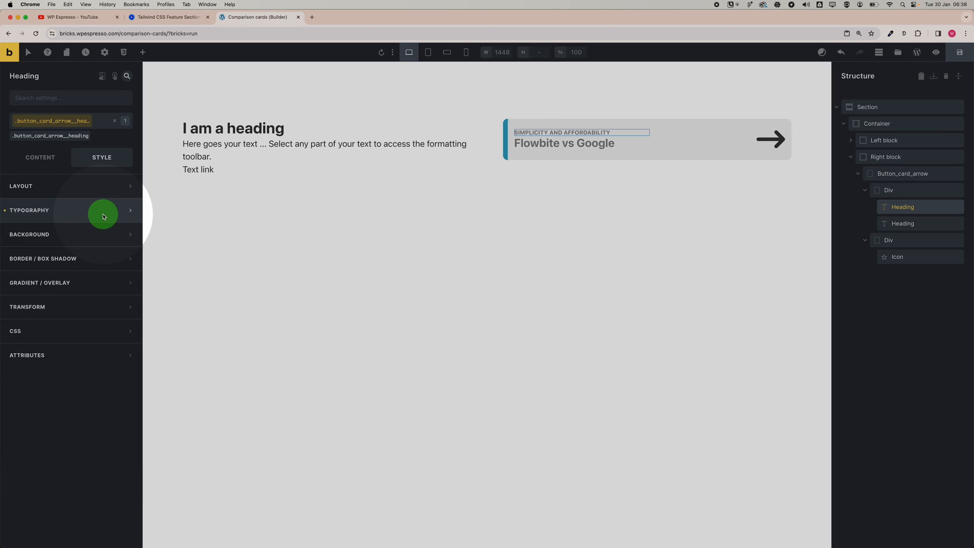
Step: Compare the classes of the card's two headings and remove .button_card_arrow__heading from the "Flowbite vs Google" heading
click(548, 143)
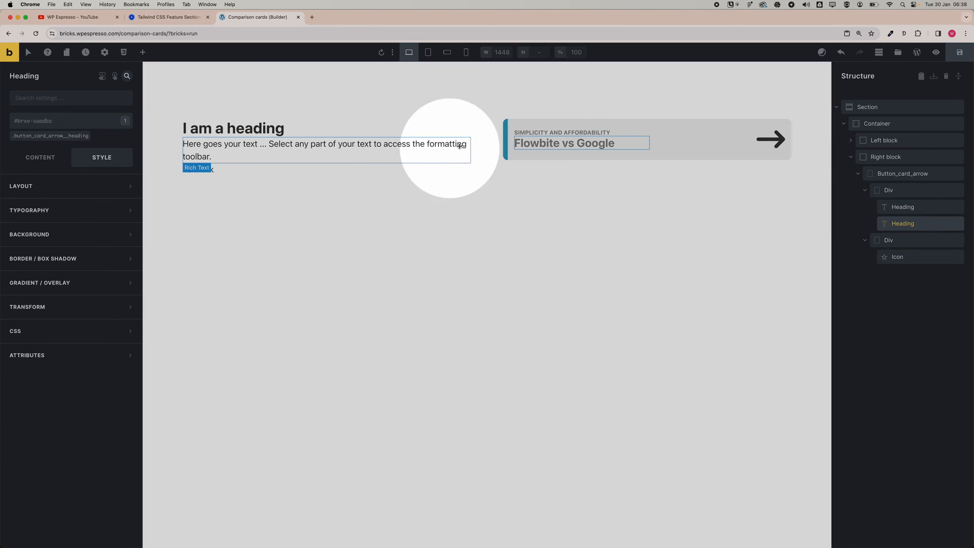
click(531, 133)
click(534, 142)
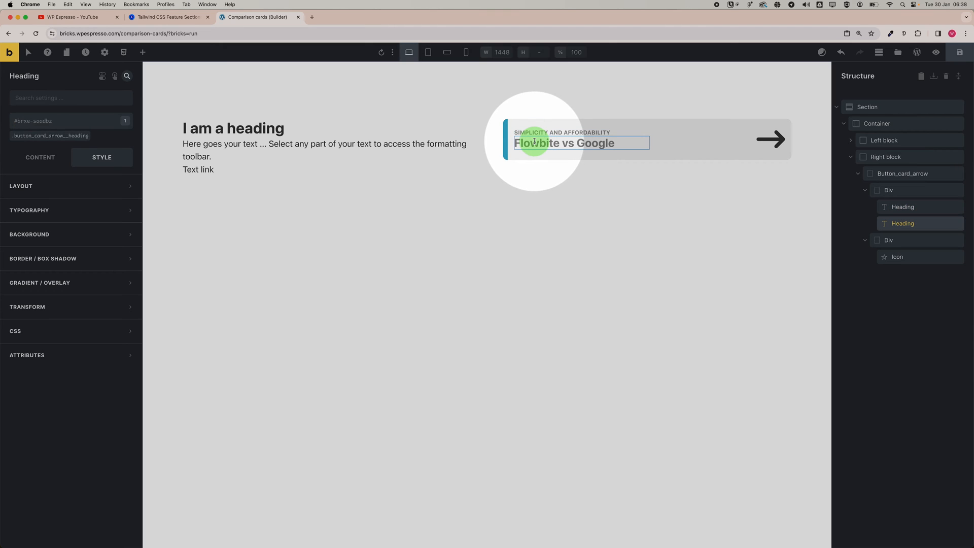
click(534, 134)
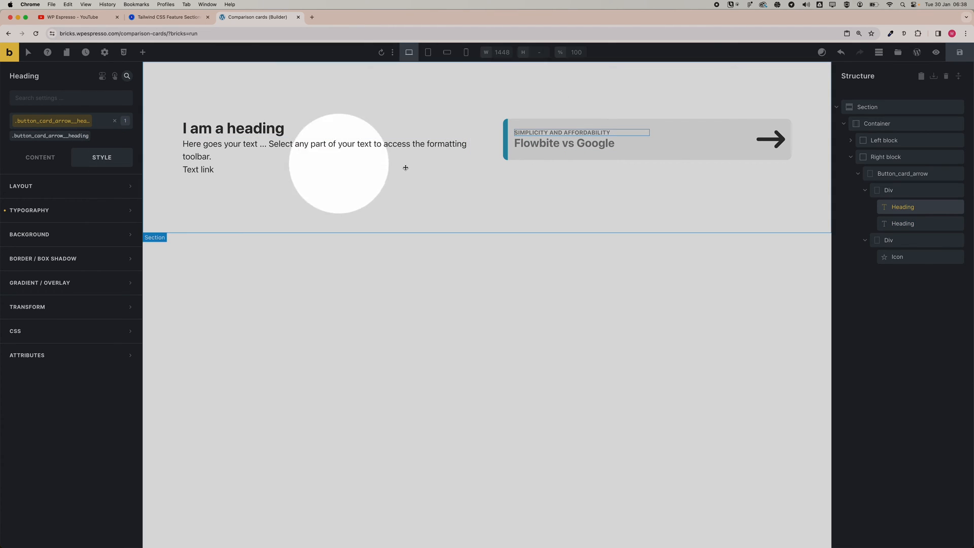
click(546, 143)
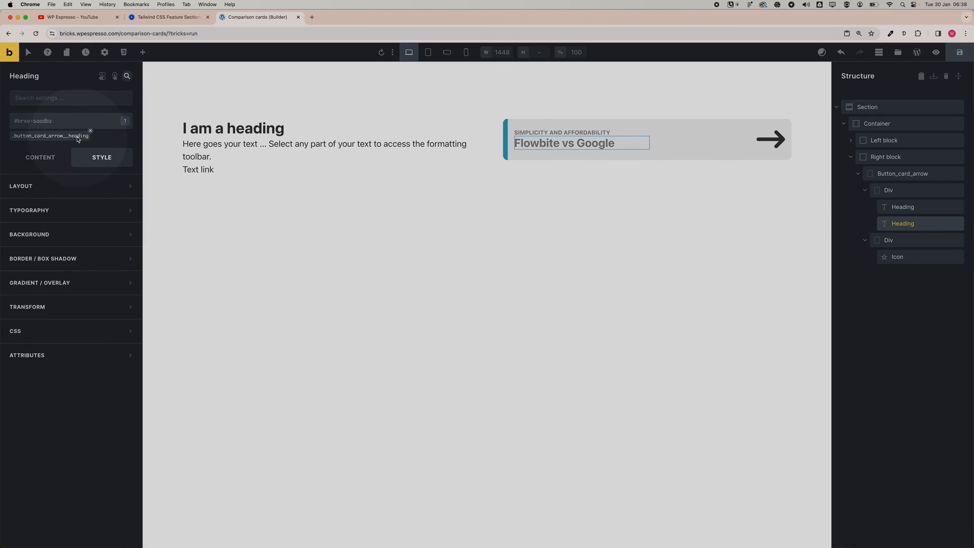
click(90, 130)
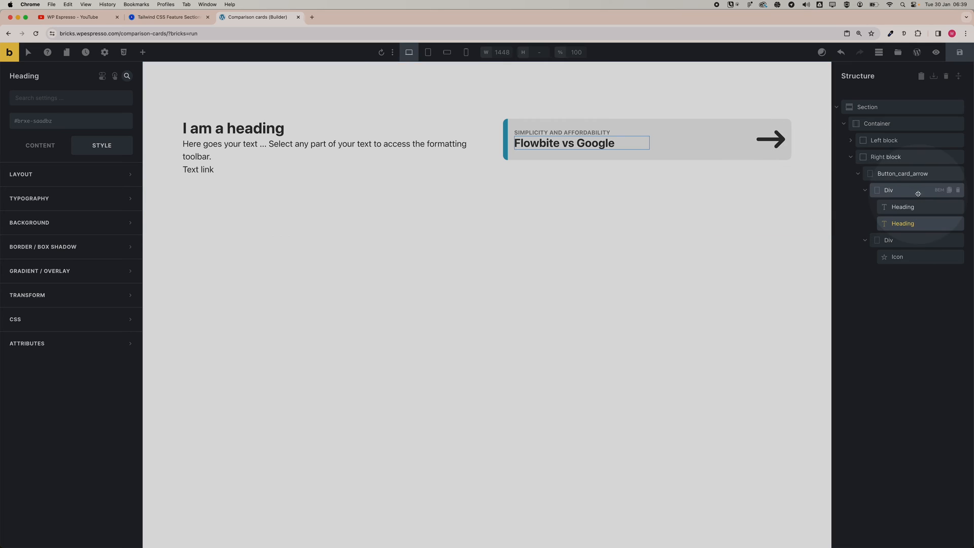
Step: Use the card's BEM class generator to give the "Flowbite vs Google" heading the class button_card_arrow__heading_2, and check it on that heading
click(937, 173)
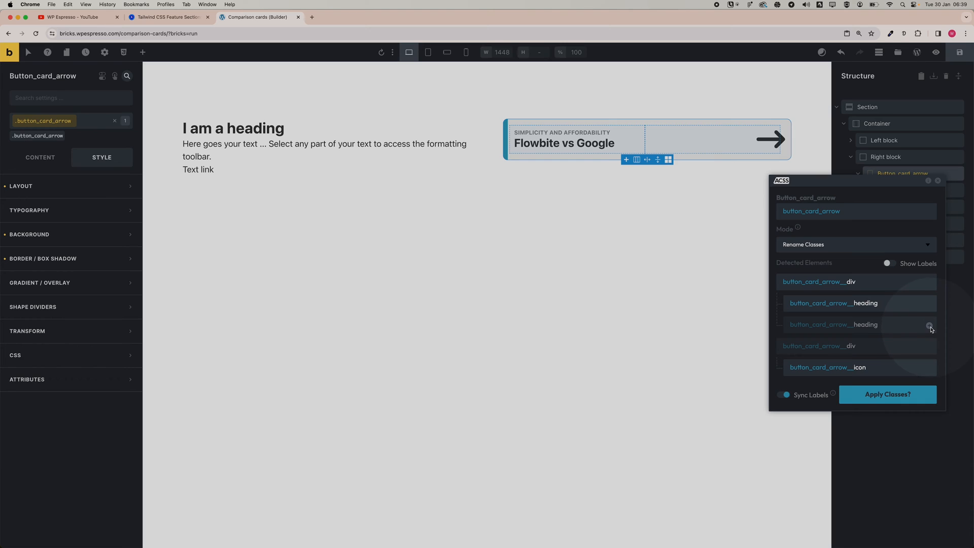
click(931, 326)
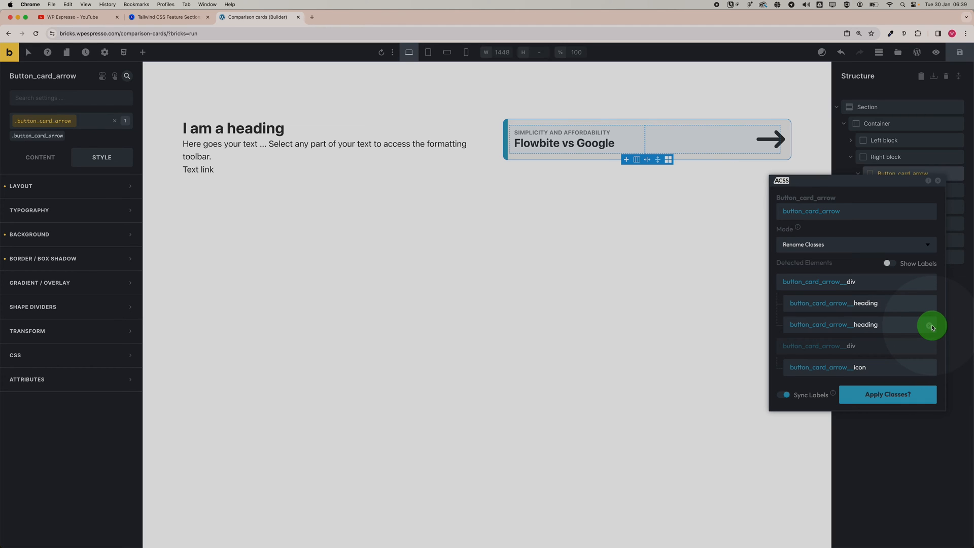
click(887, 326)
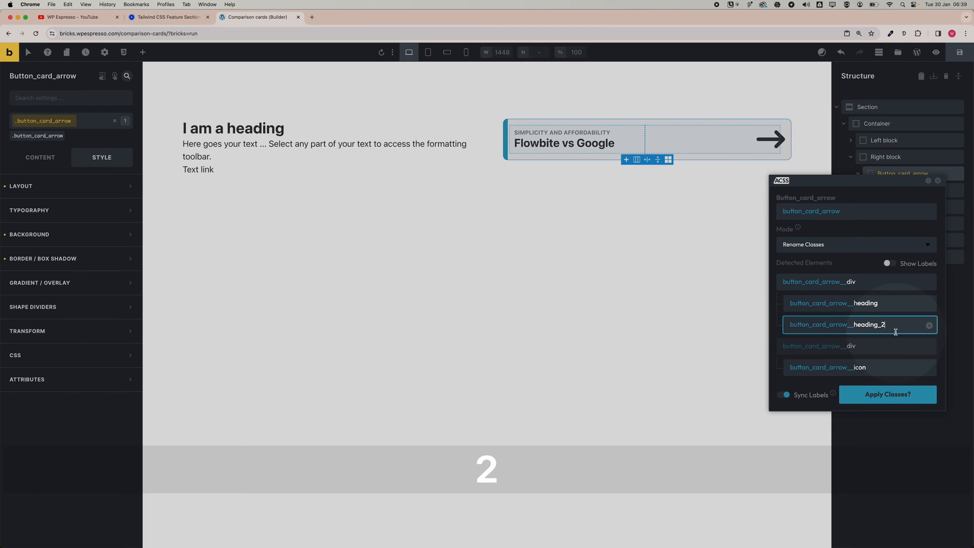
click(889, 395)
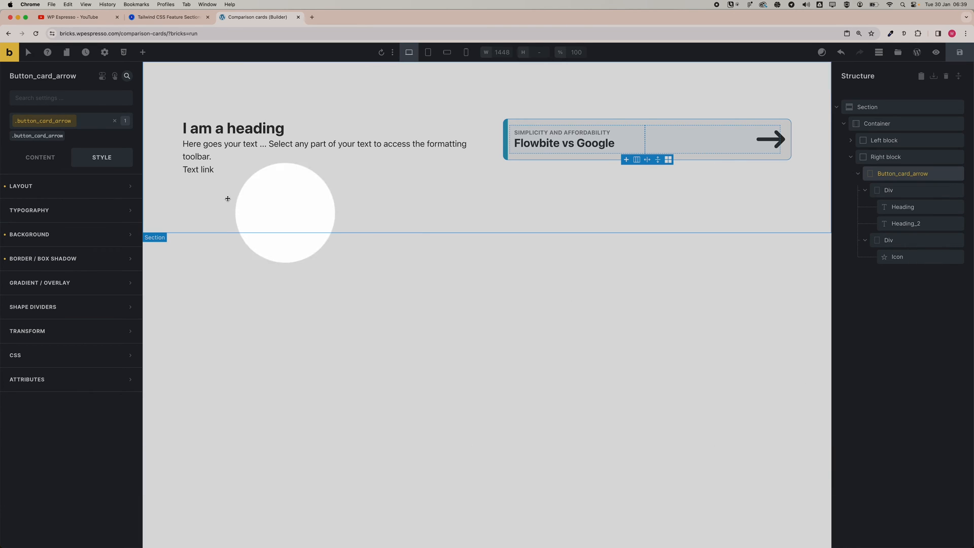
click(554, 144)
click(78, 127)
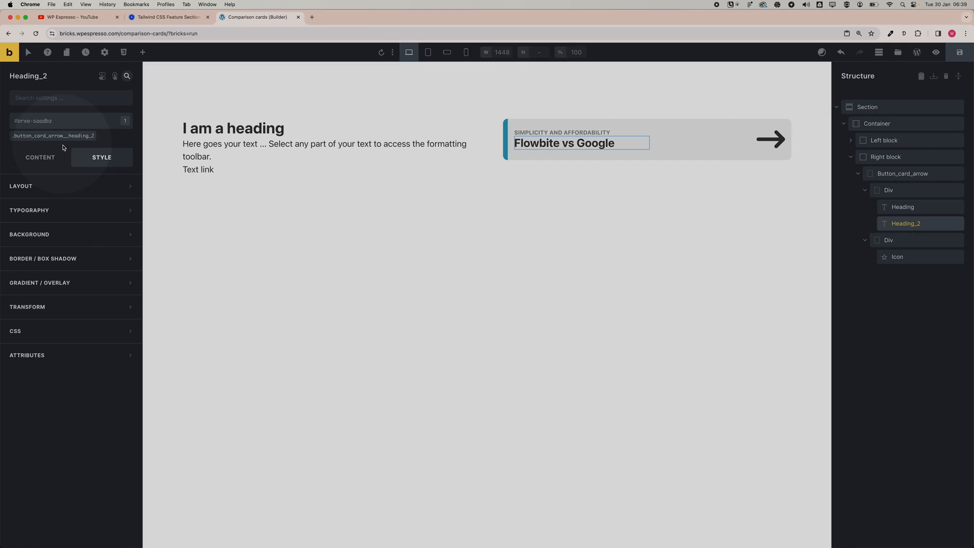
Step: Set the arrow icon's size to 1.2em on the .button_card_arrow__icon class
click(771, 139)
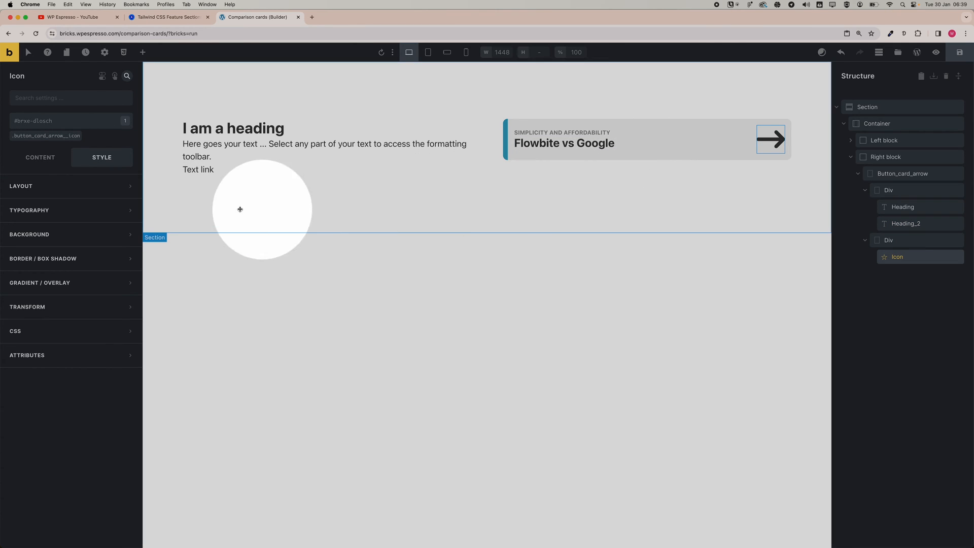
click(59, 136)
click(40, 158)
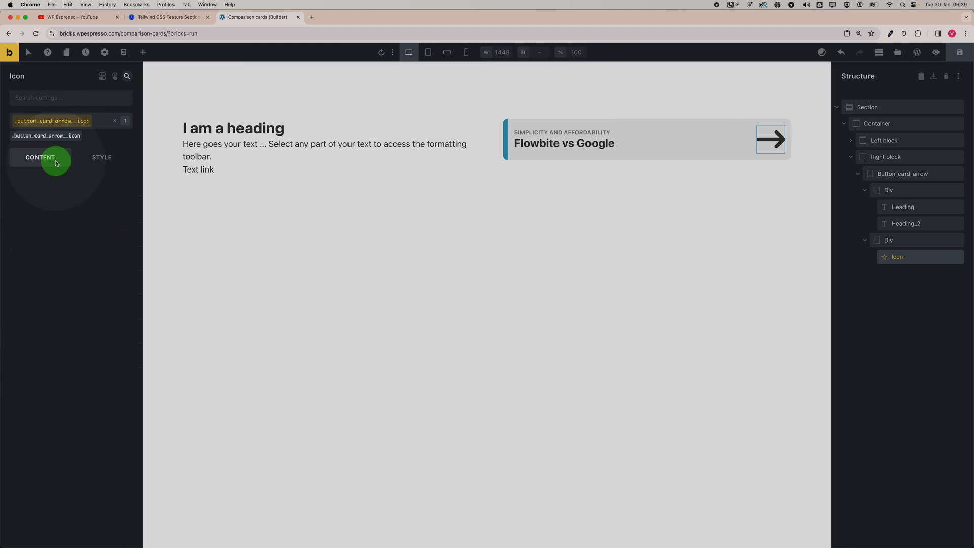
click(110, 220)
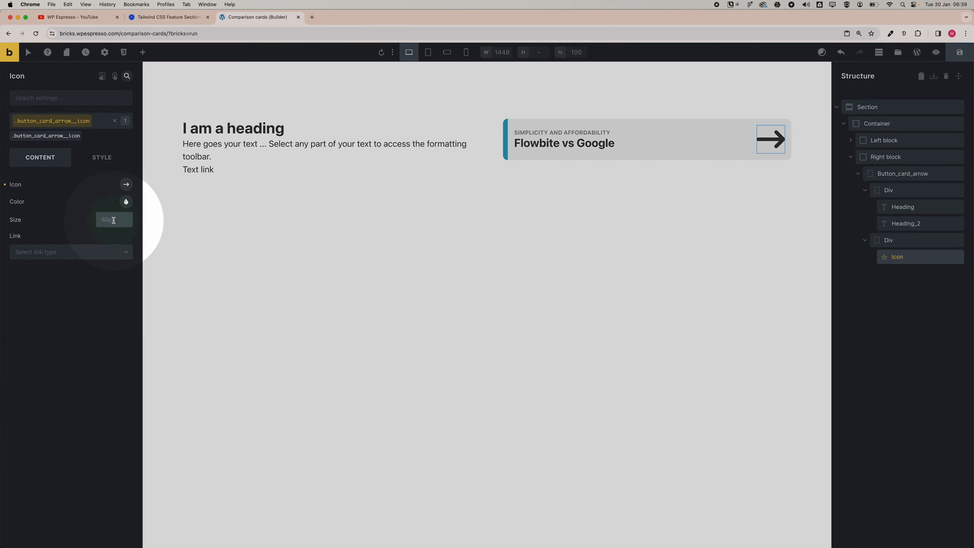
text(2em)
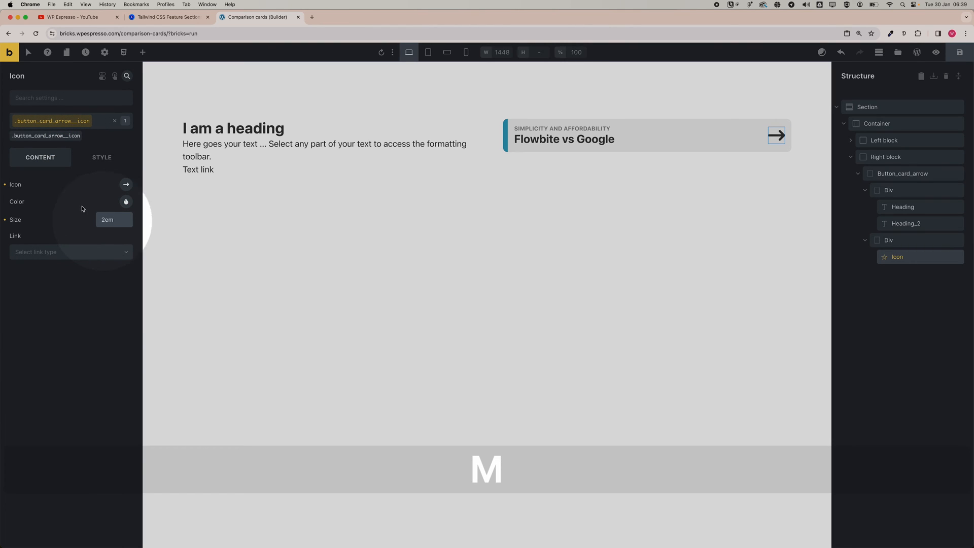
drag(106, 218, 92, 219)
text(1.4)
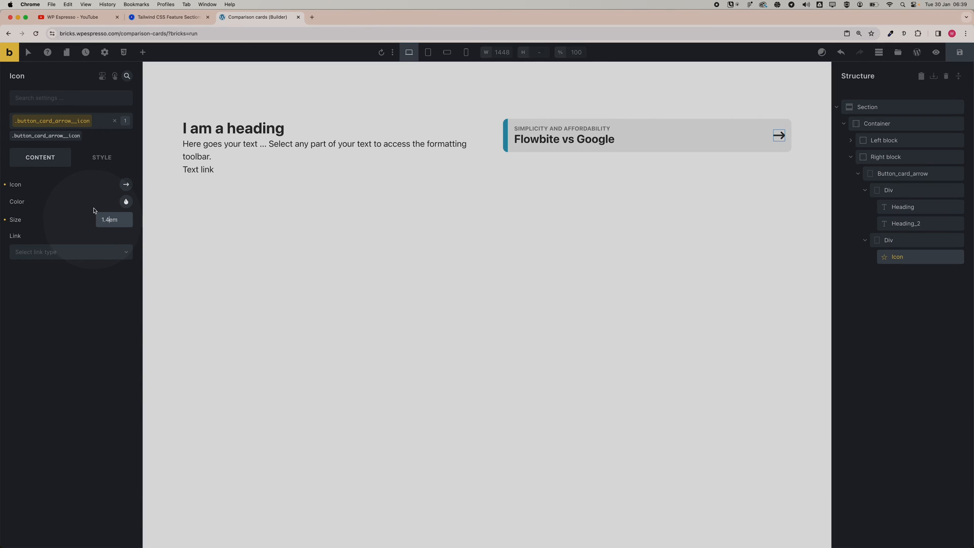
key(BackSpace)
text(2)
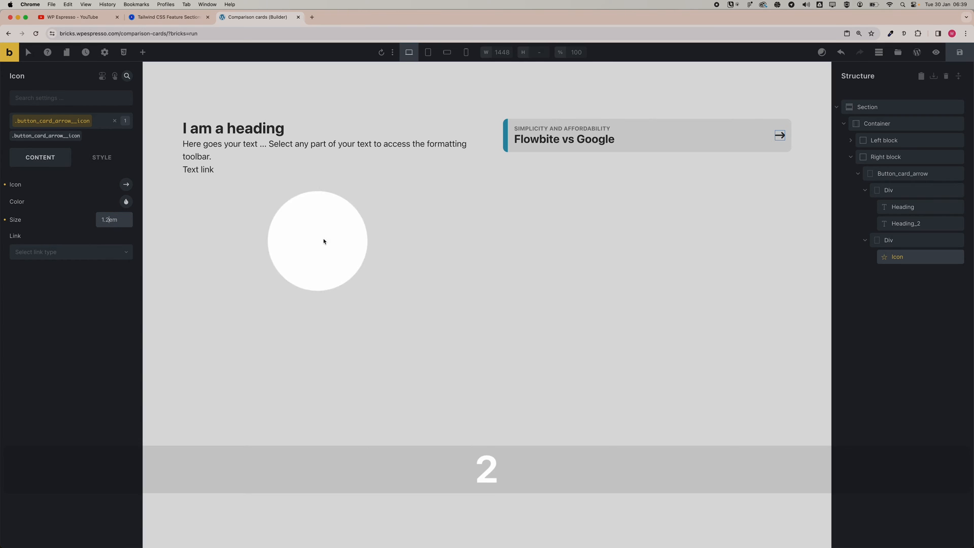
Step: Check the "Flowbite vs Google" card's hover look in Flowbite's Comparison cards example and return to the Bricks builder
click(778, 163)
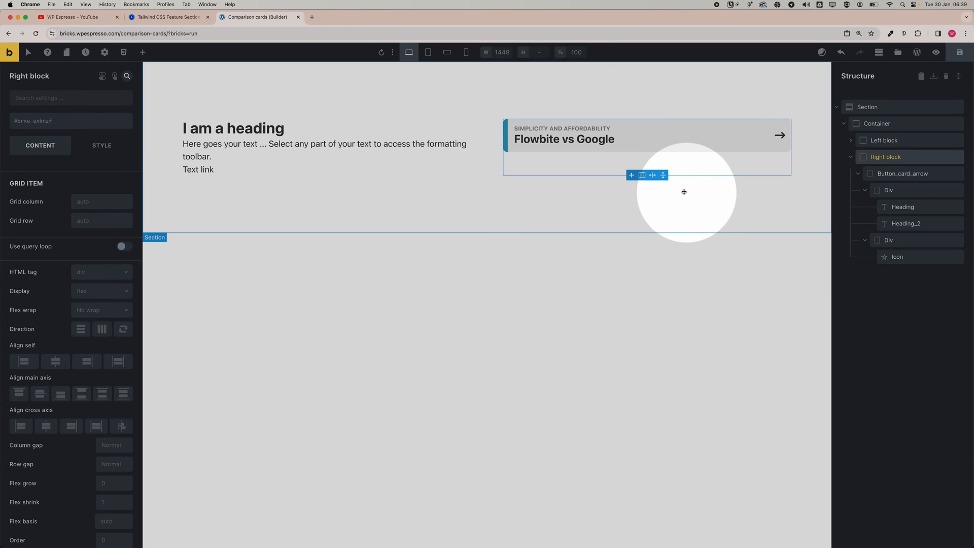
click(197, 20)
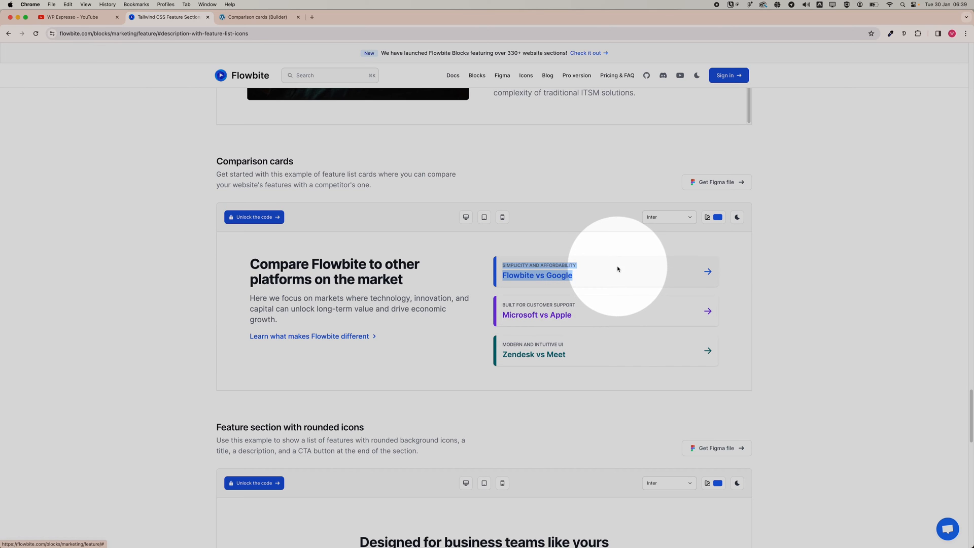
click(628, 256)
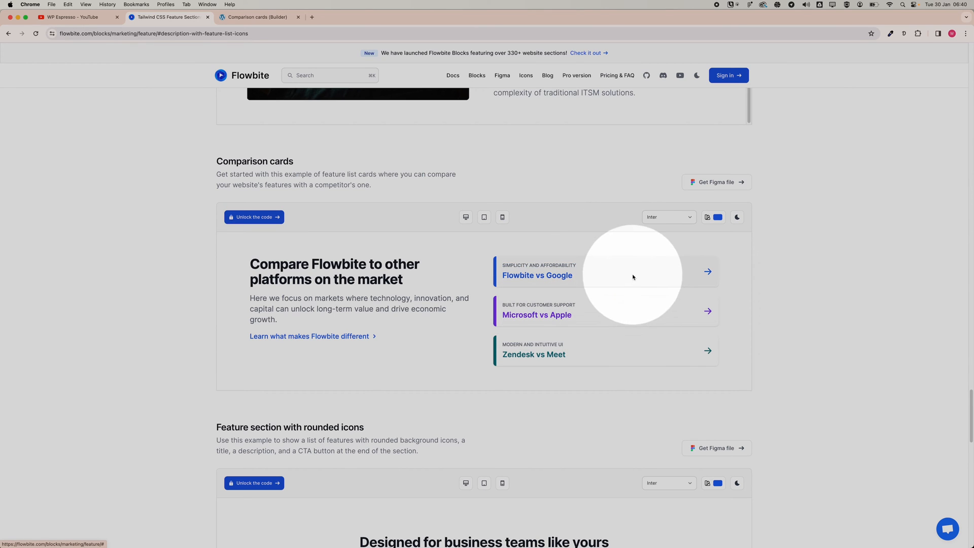
key(super)
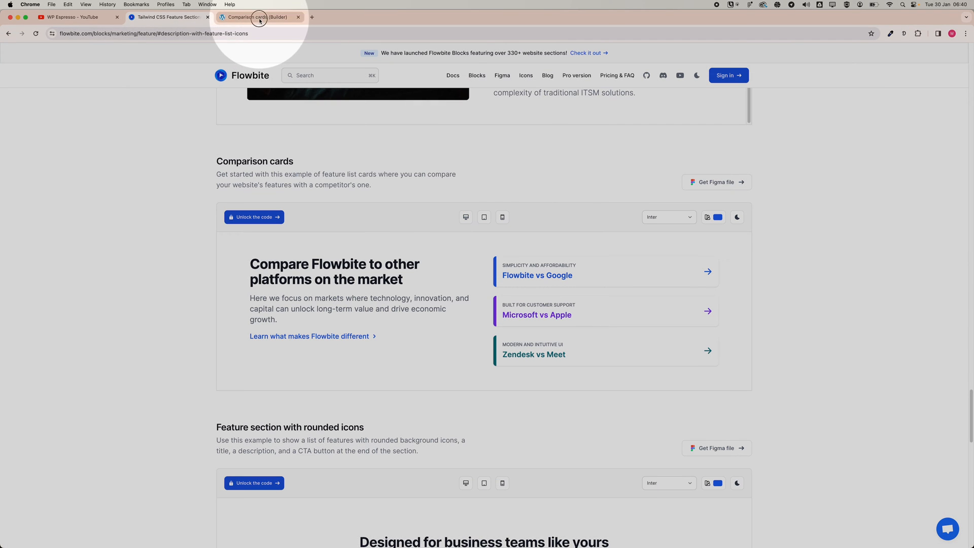
click(256, 17)
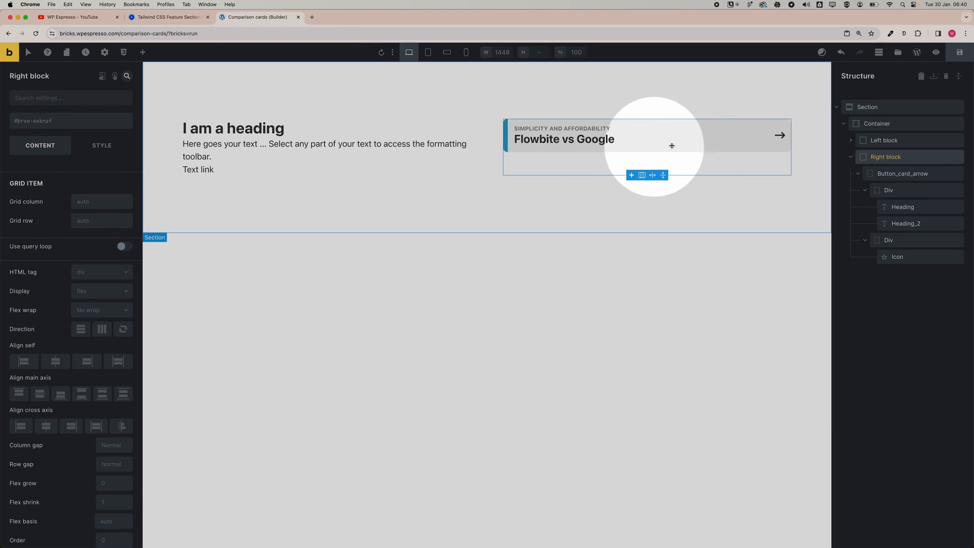
Step: Set the :hover background color of the .button_card_arrow class to a semi-transparent neutral-light shade
click(883, 175)
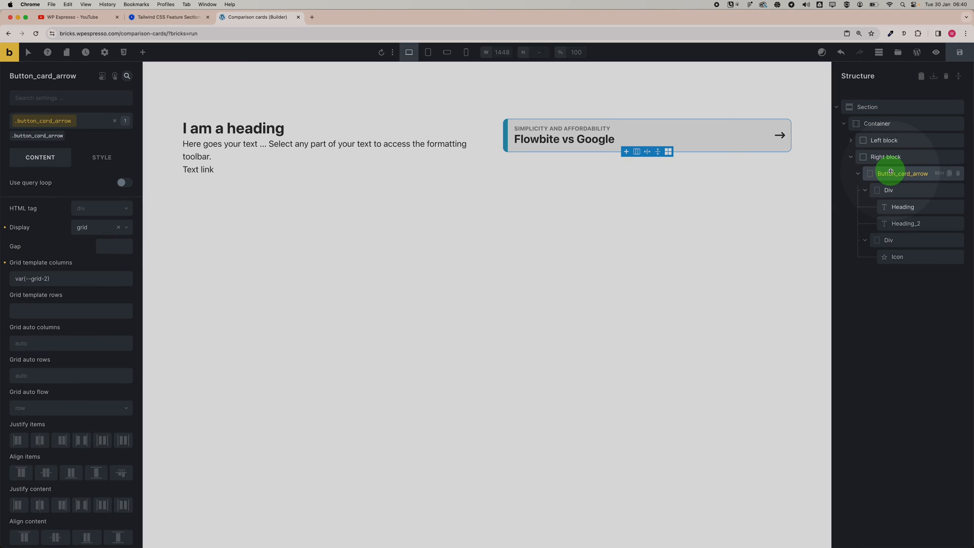
click(94, 162)
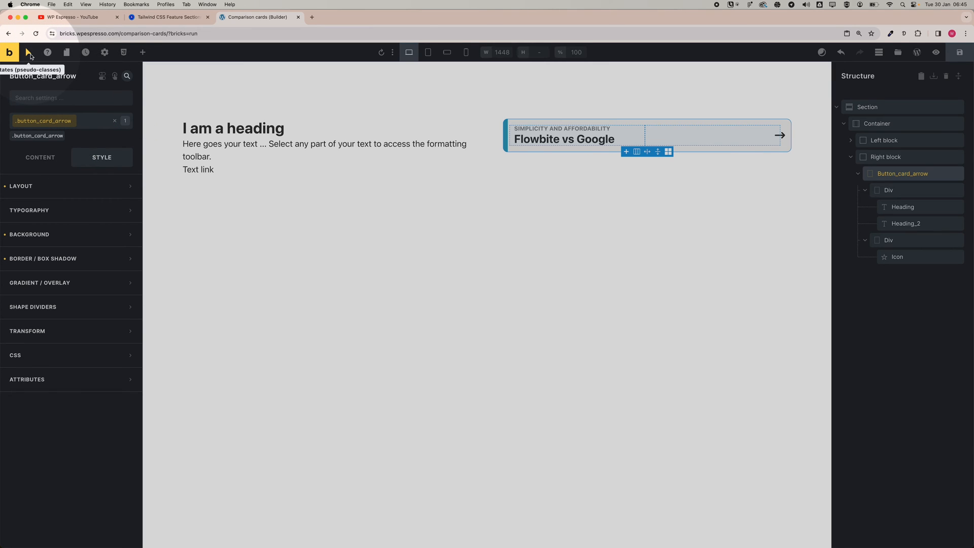
click(29, 55)
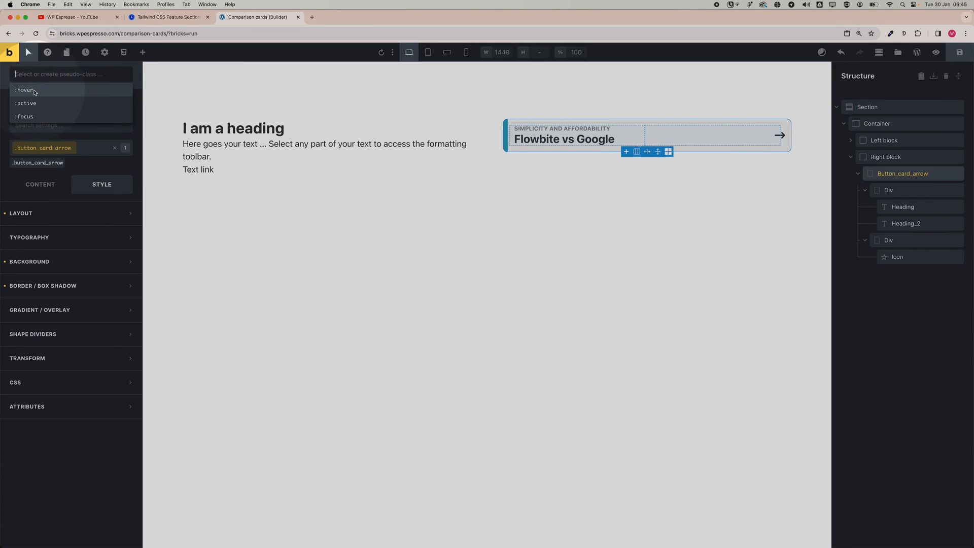
click(26, 90)
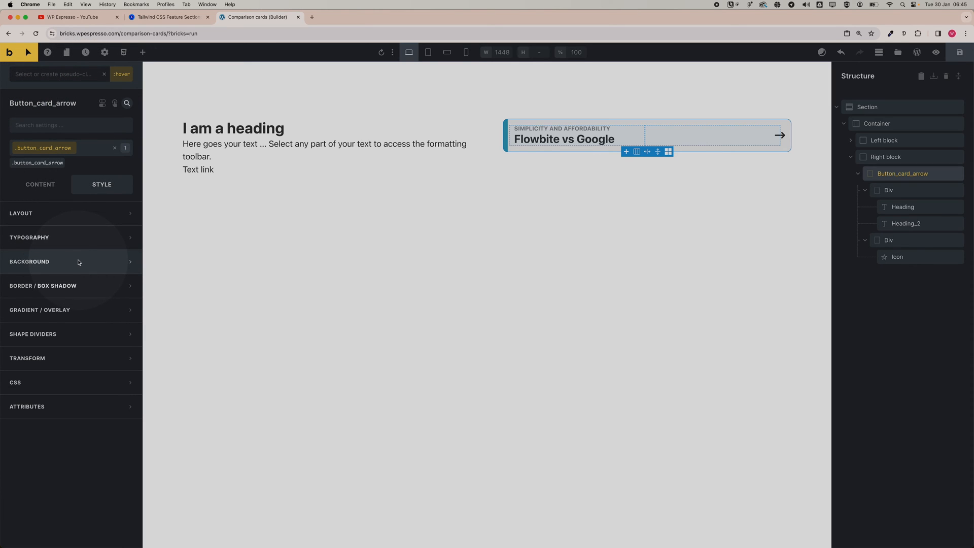
click(78, 261)
click(125, 284)
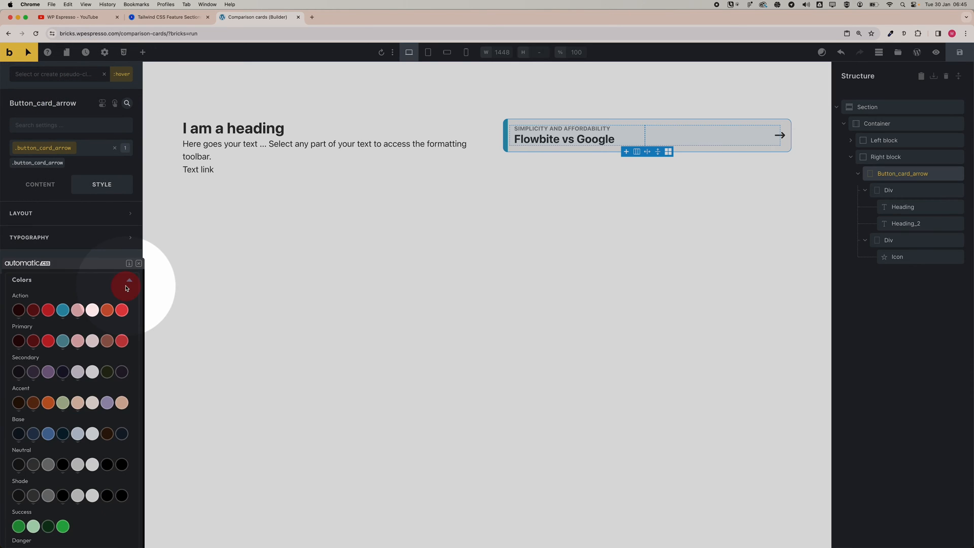
scroll(88, 400, down, 5)
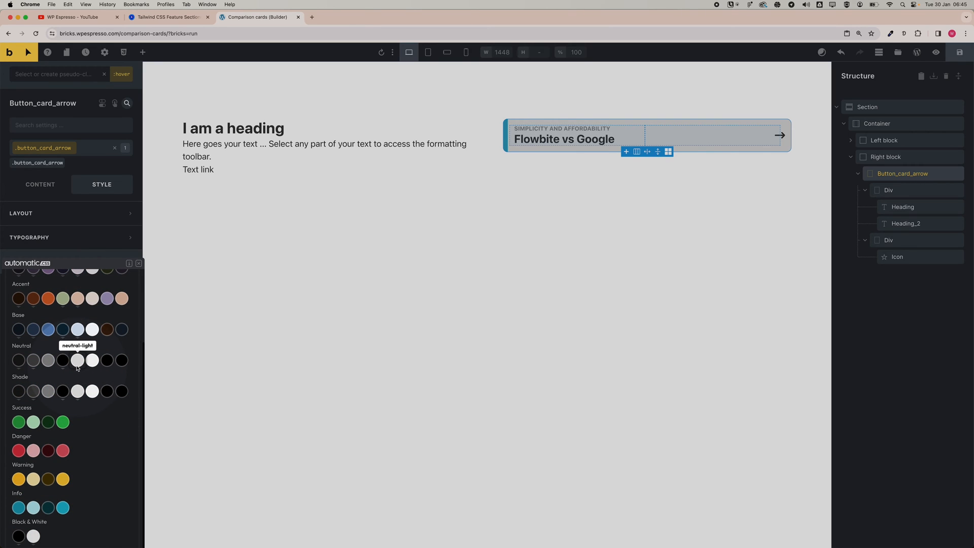
key(super)
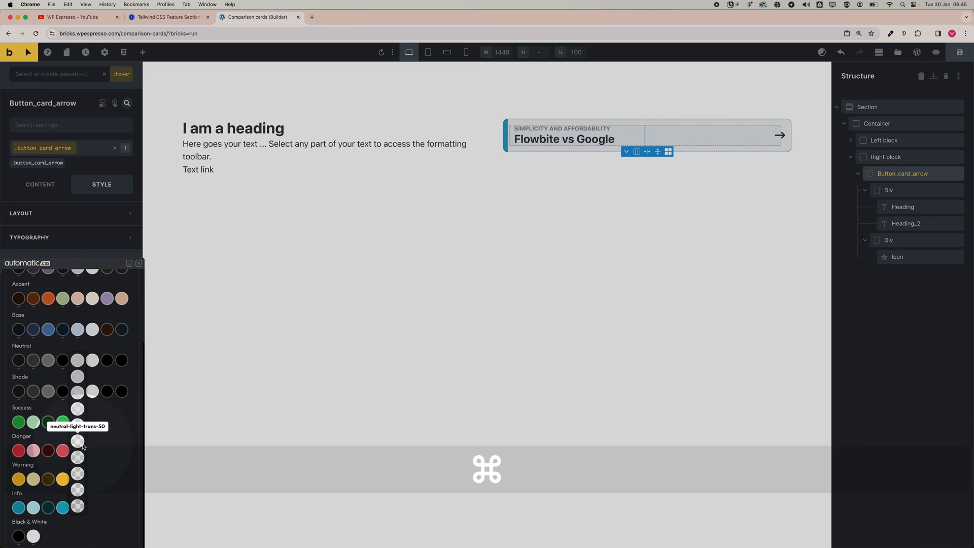
mouse_move(77, 360)
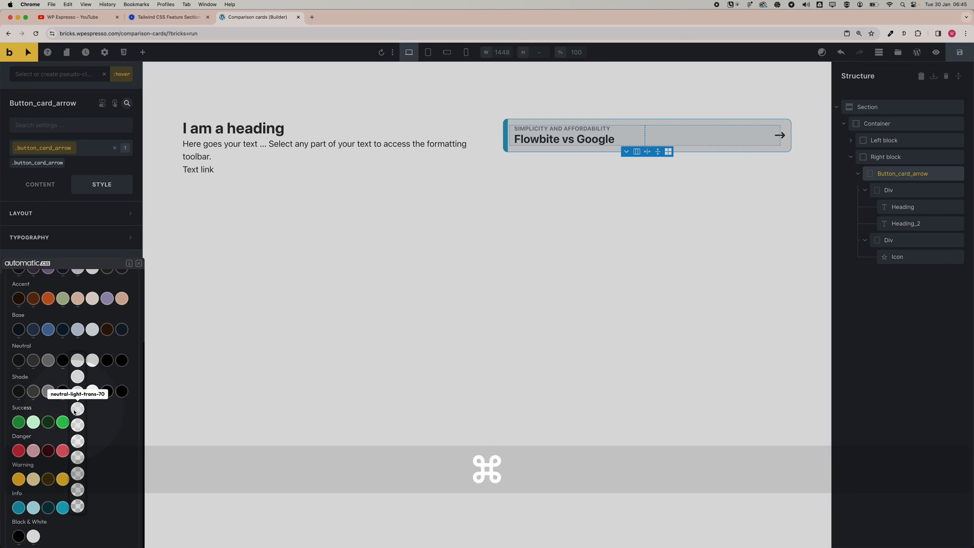
click(78, 378)
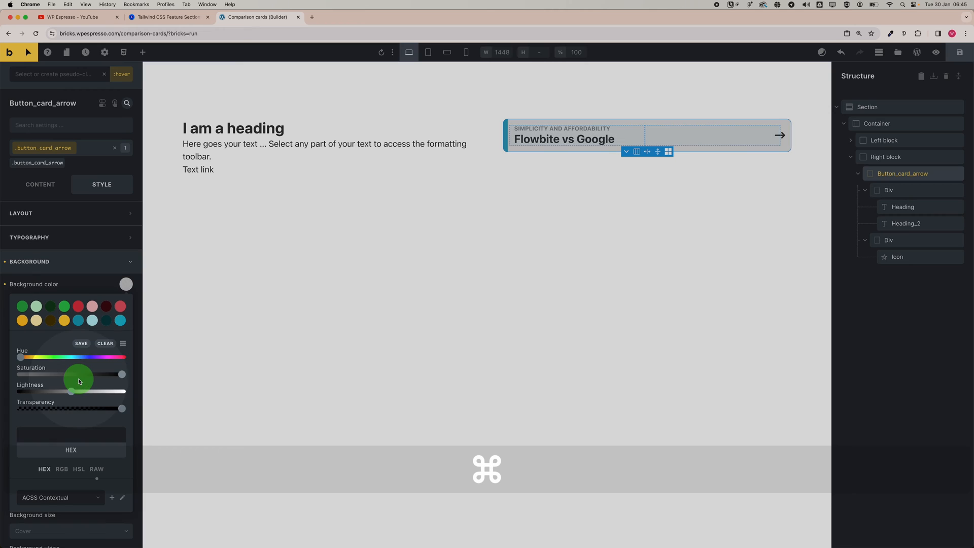
click(126, 284)
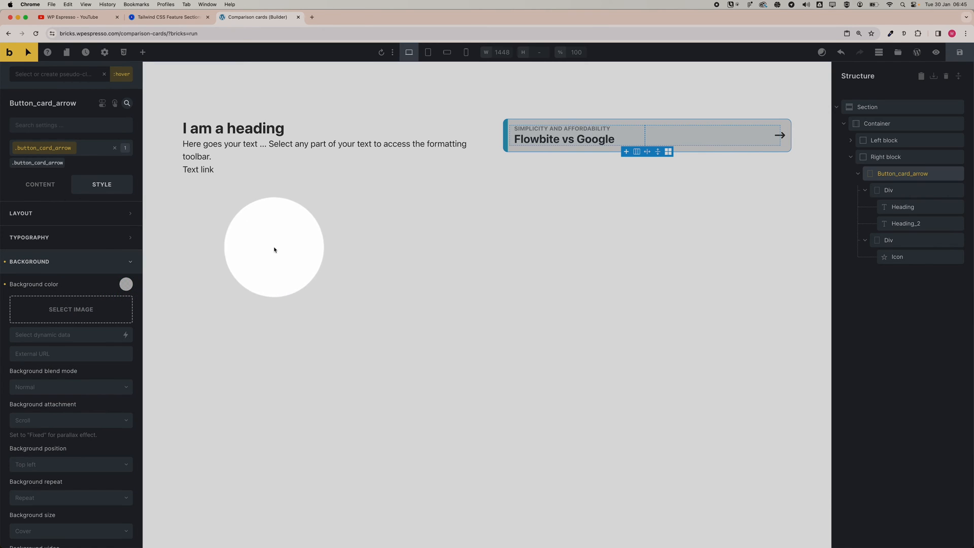
Step: Set the CSS transition of the .button_card_arrow class's :hover state to "all 0.5s ease"
click(115, 262)
click(71, 381)
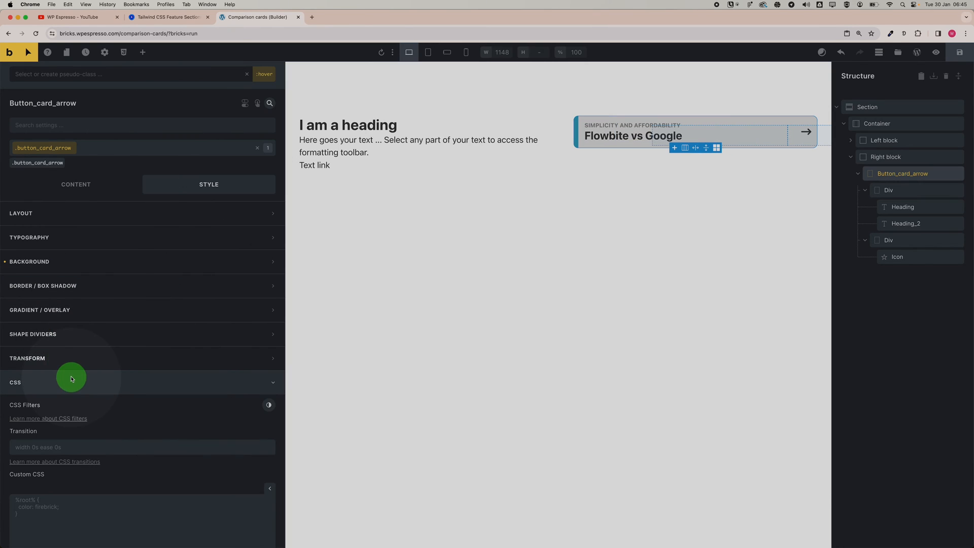
click(77, 448)
text(all 0.5)
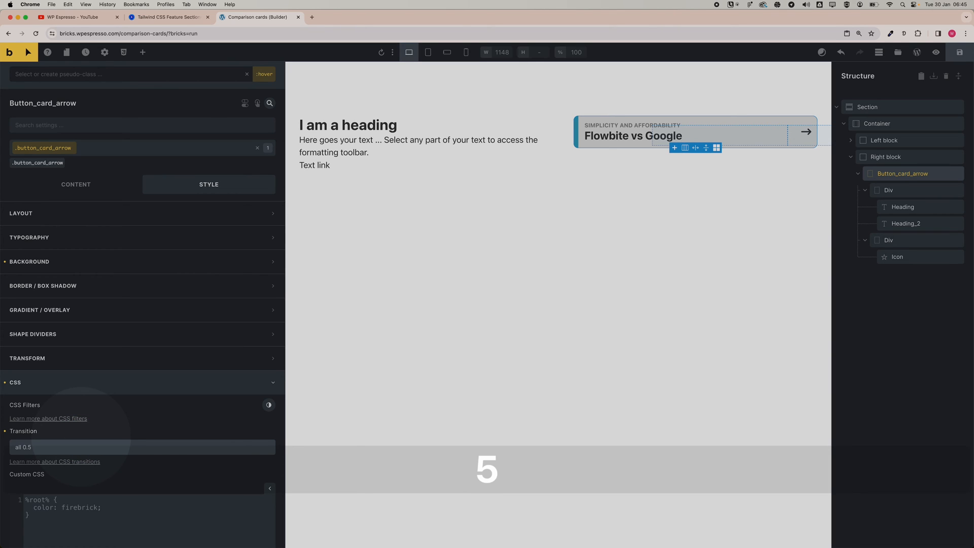
text(s ease)
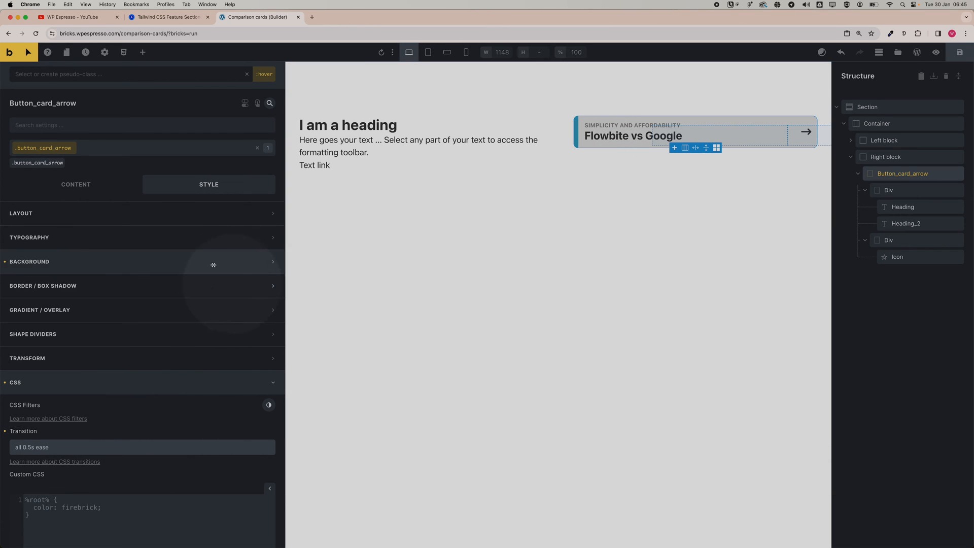
click(126, 382)
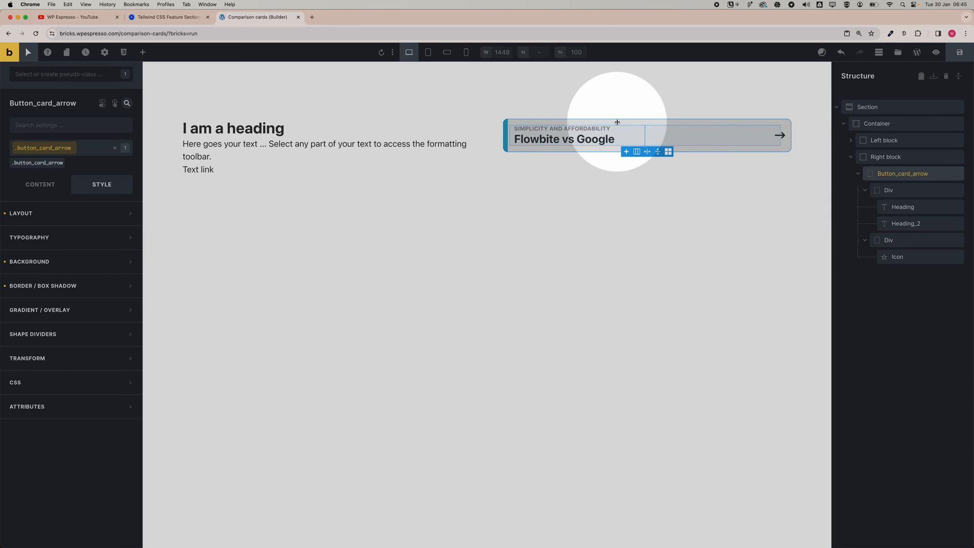
Step: Preview the page without builder outlines to check the card's hover effect, and return to editing
click(865, 190)
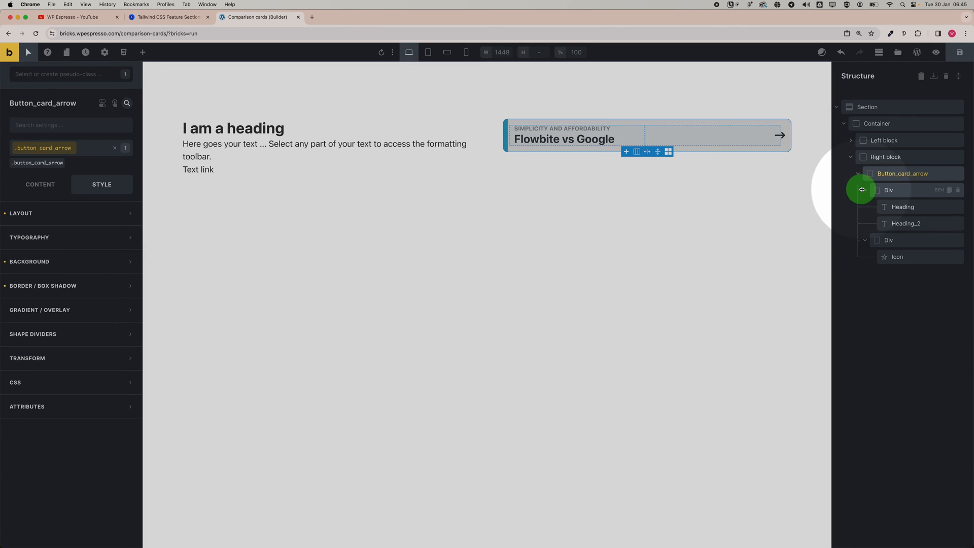
click(881, 175)
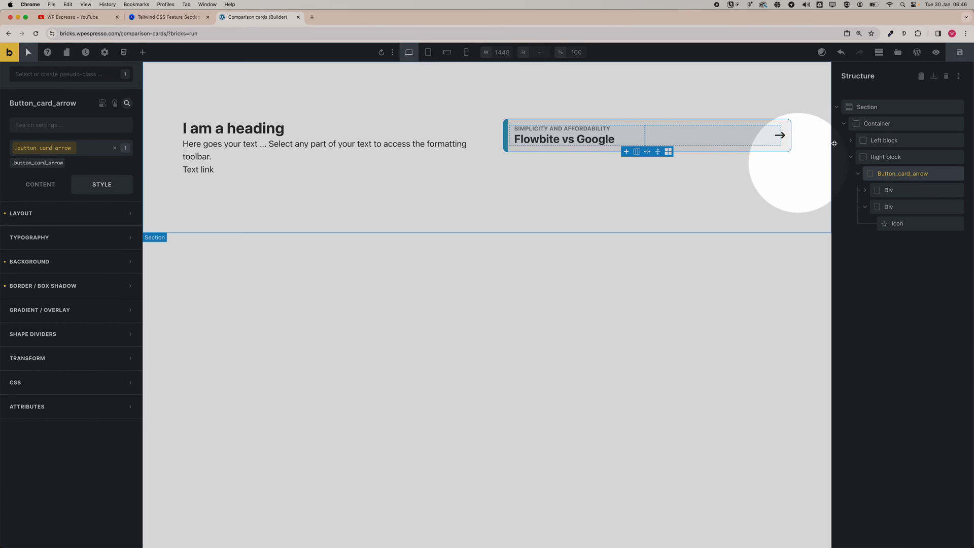
click(936, 52)
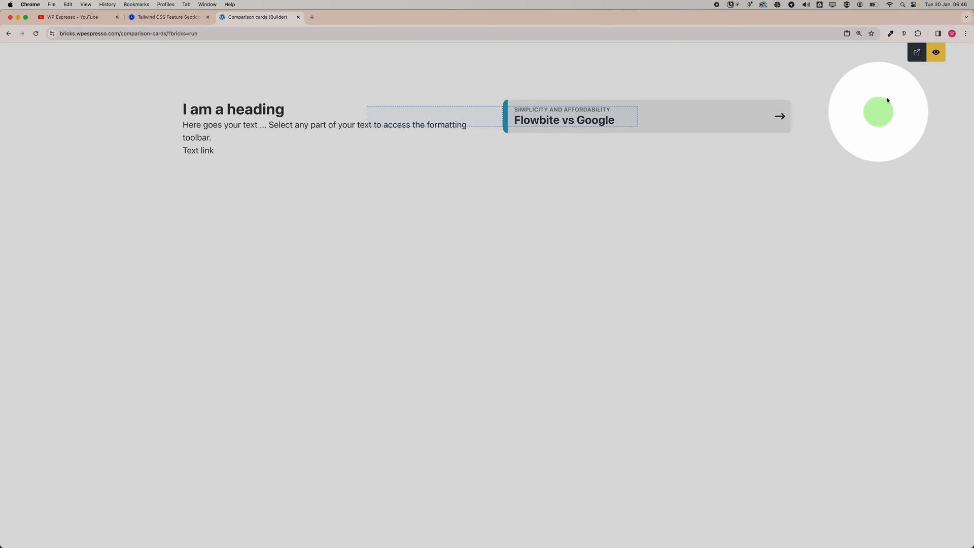
click(937, 52)
click(936, 52)
click(936, 52)
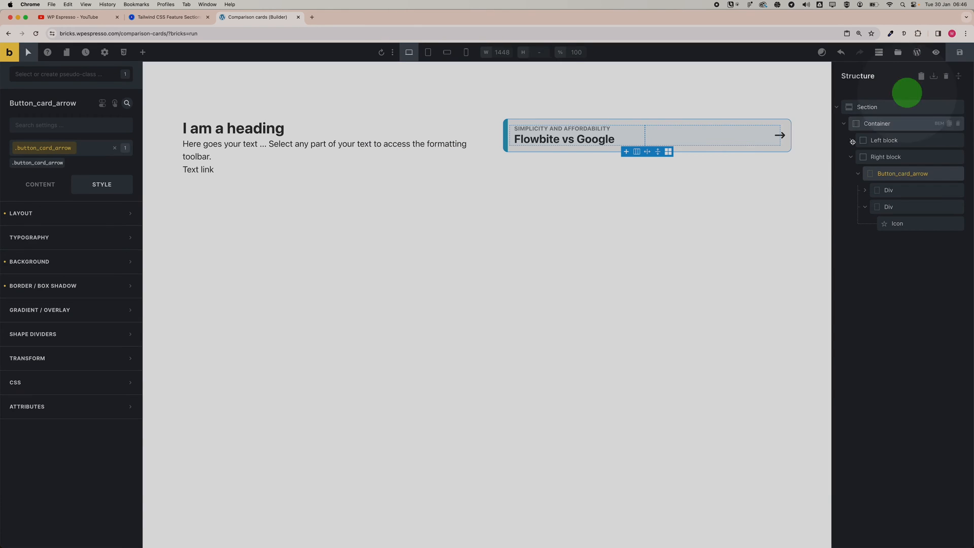
click(827, 166)
click(783, 265)
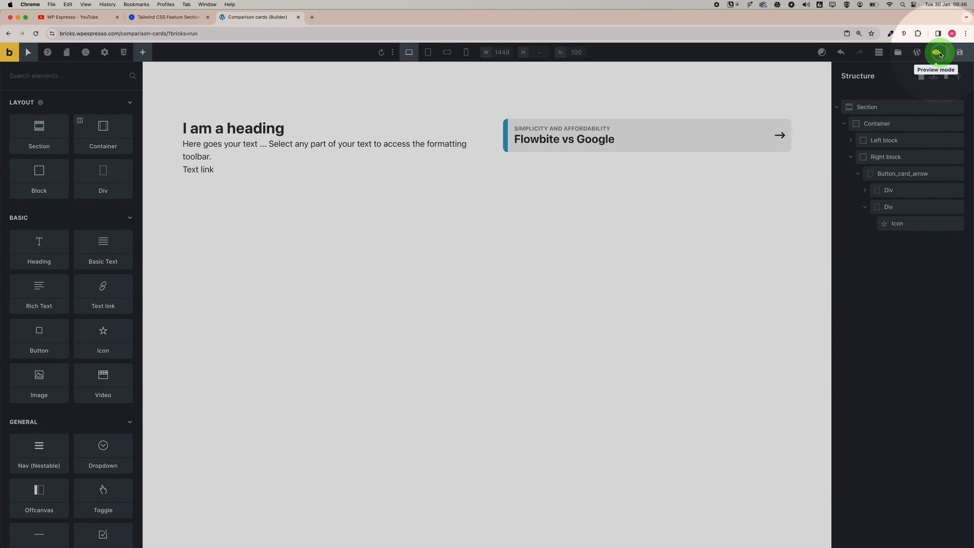
click(939, 53)
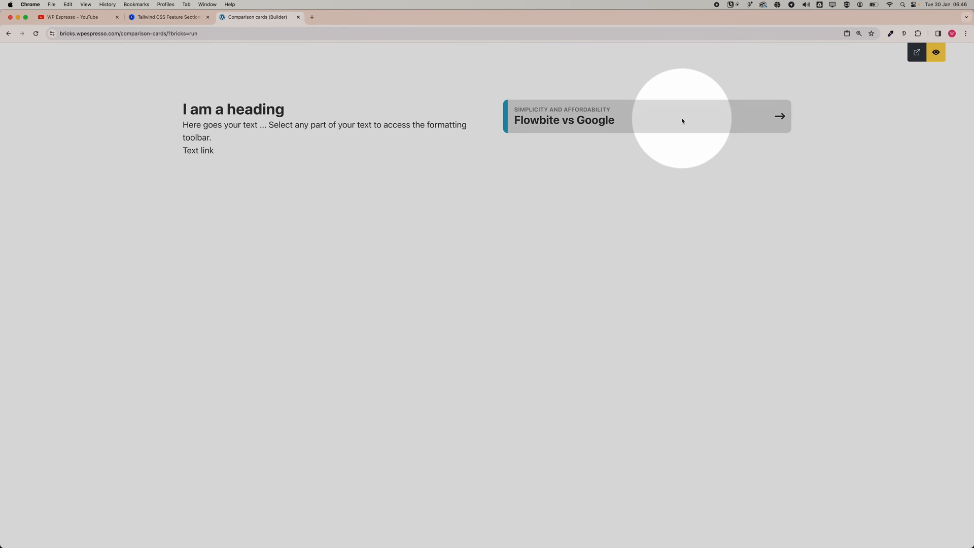
click(936, 52)
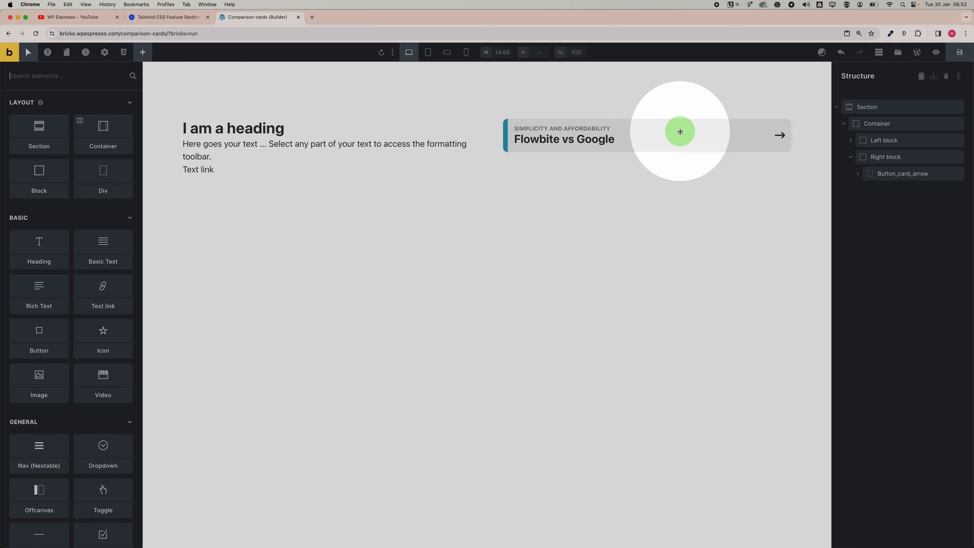
Step: Set the top and bottom padding of the .button_card_arrow class to var(--space-s)
click(680, 132)
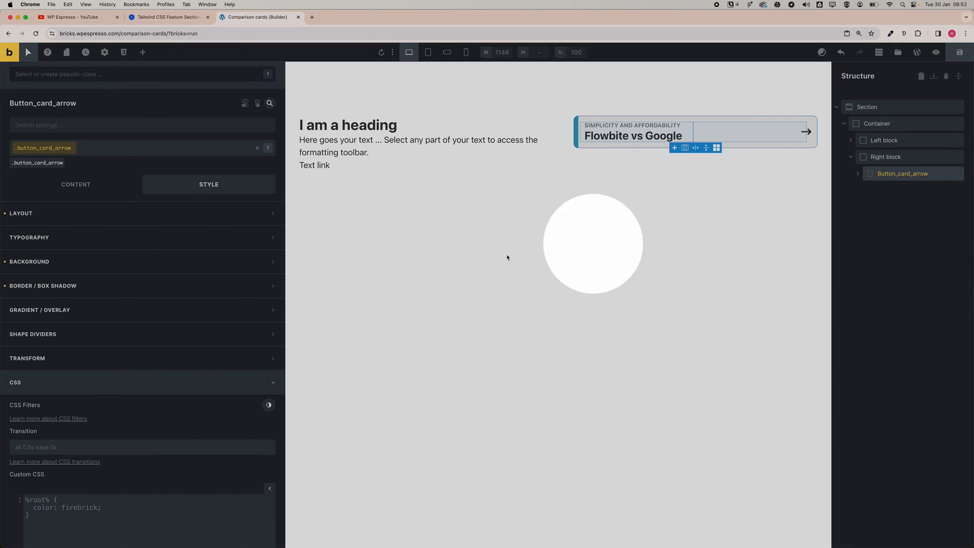
click(170, 223)
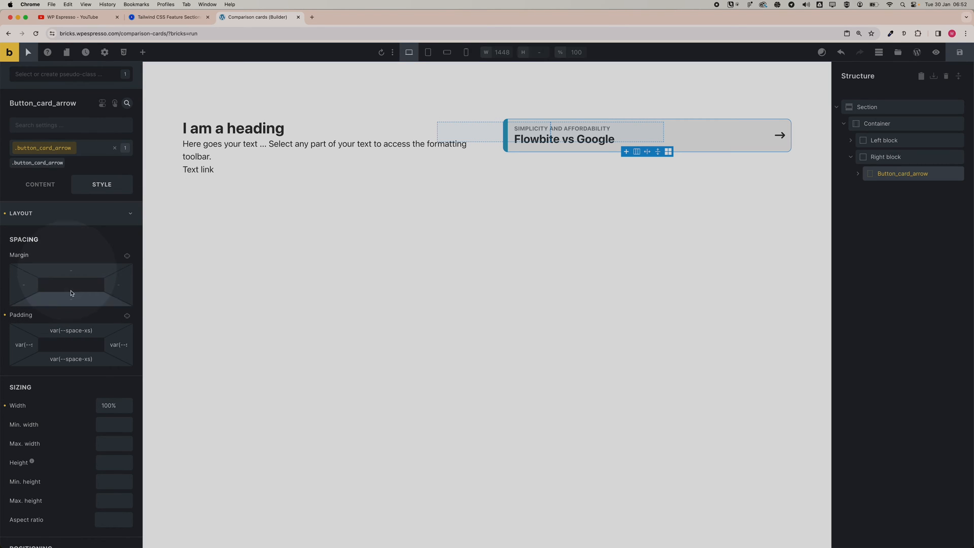
right_click(73, 330)
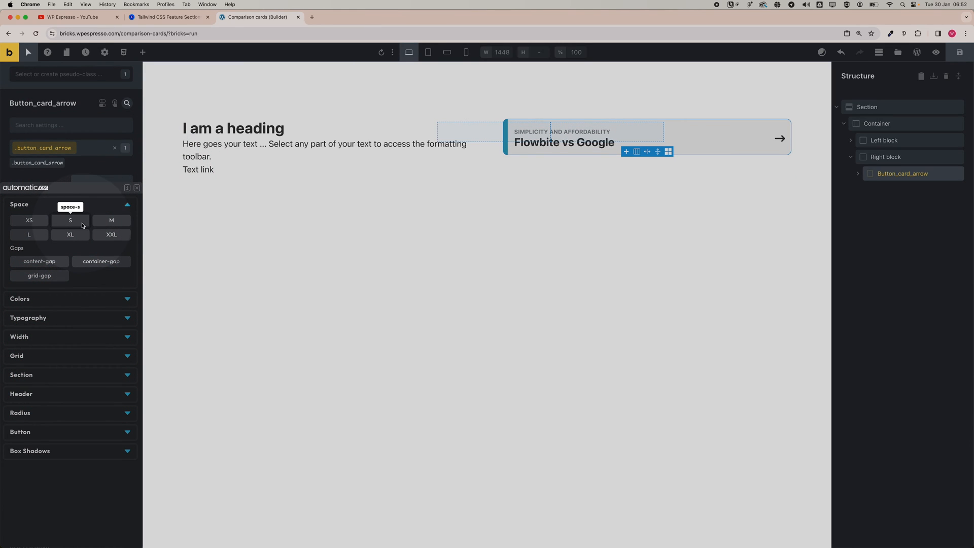
click(77, 221)
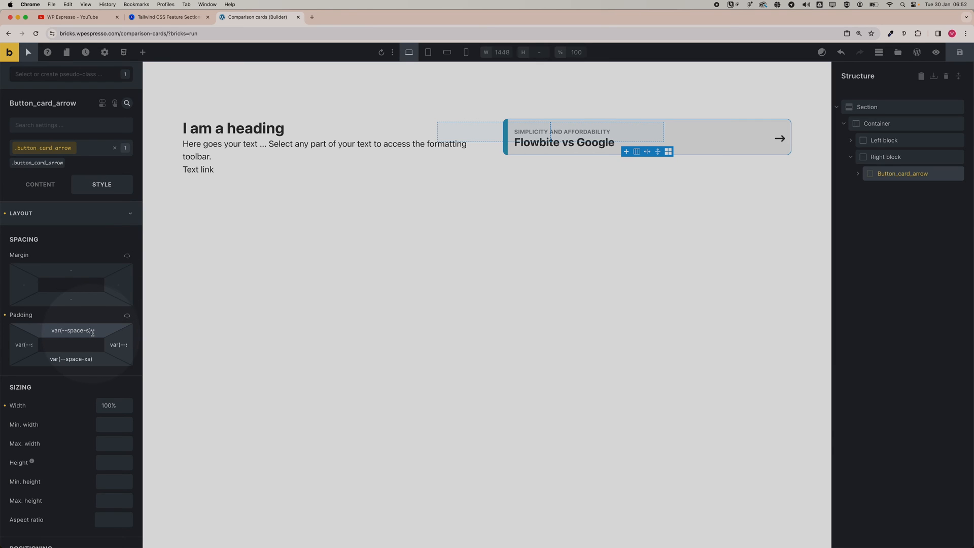
drag(51, 332, 49, 362)
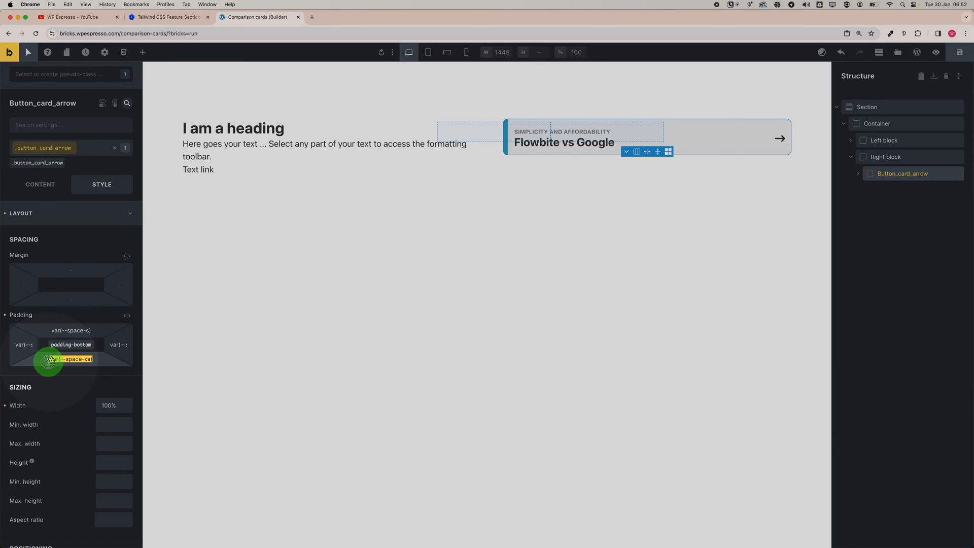
text(var(--space-s))
click(587, 255)
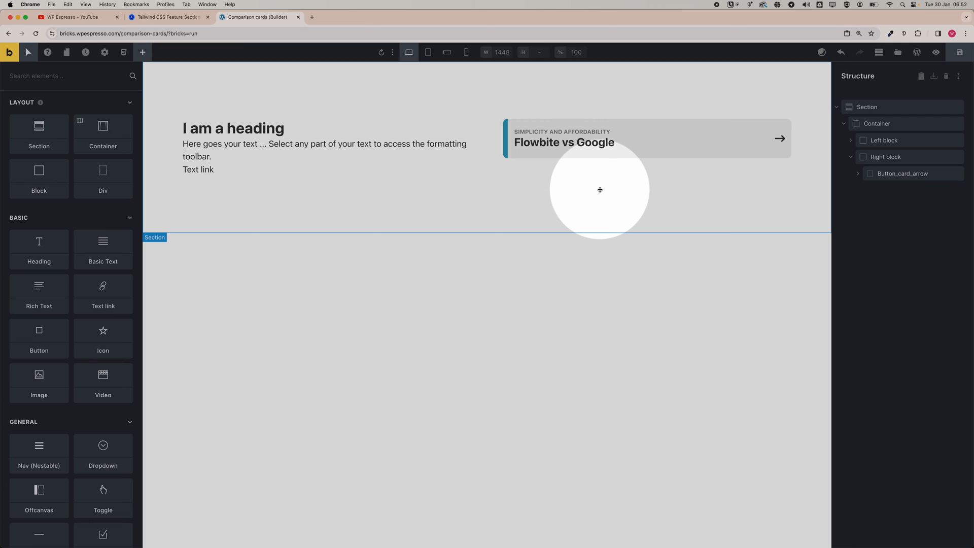
Step: Duplicate the Button_card_arrow card inside the right block
click(254, 127)
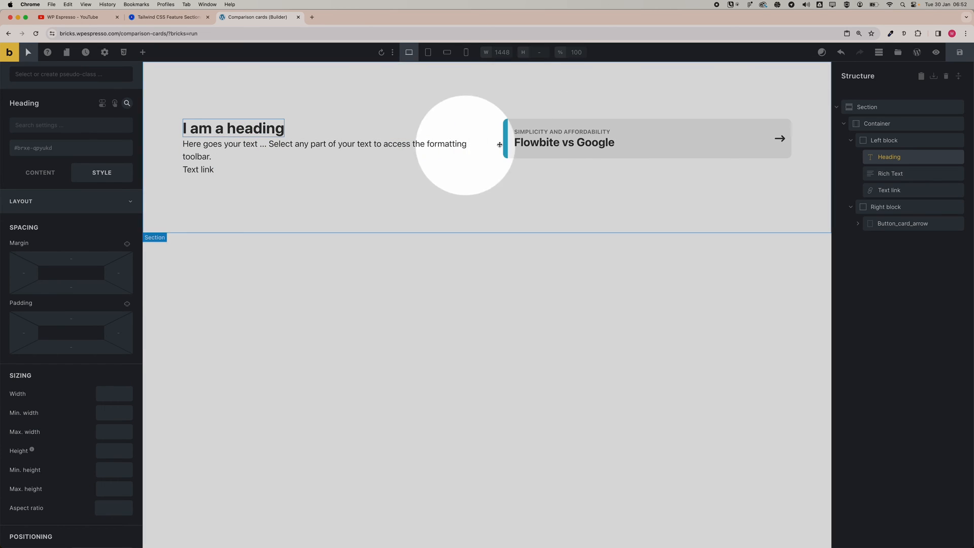
click(654, 126)
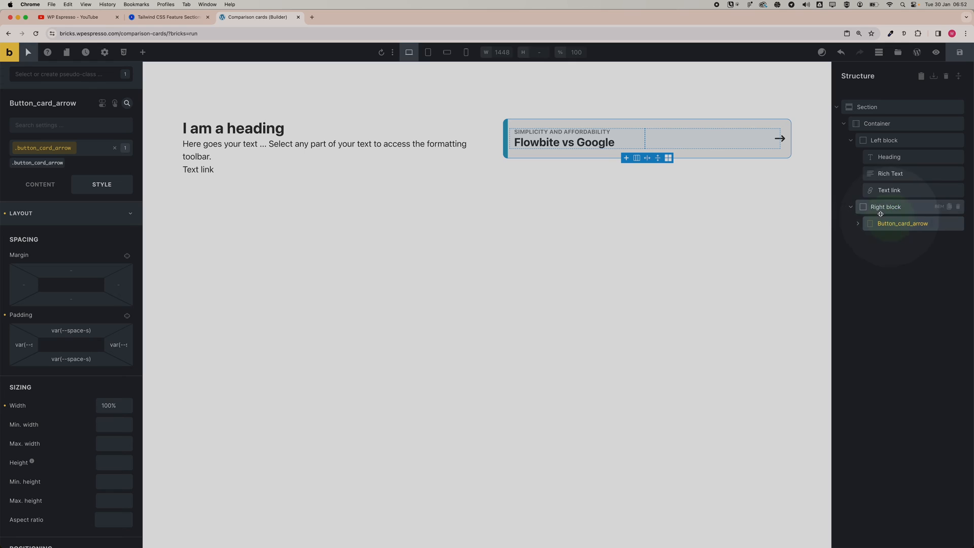
click(949, 224)
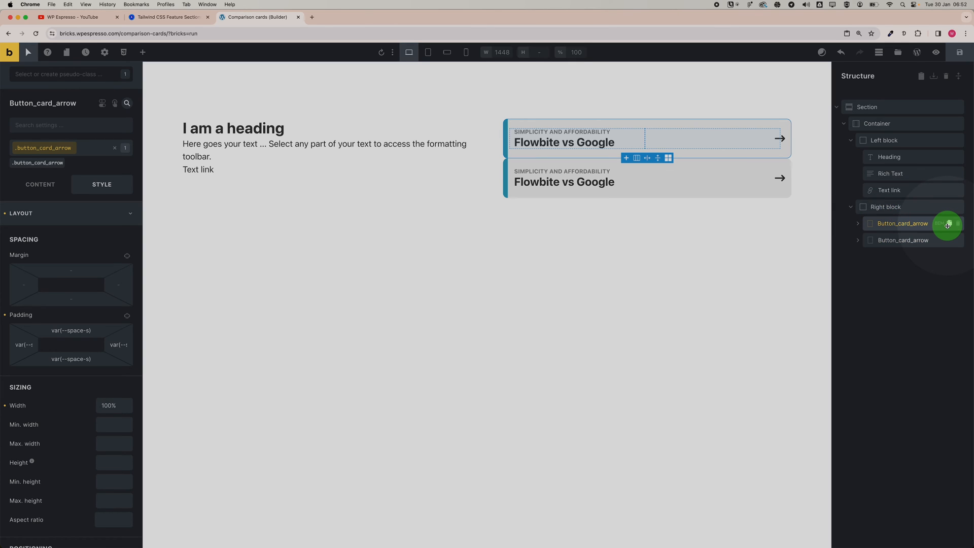
Step: Add another copy of the Button_card_arrow card and set the right block's row gap to the space-xs variable
click(949, 224)
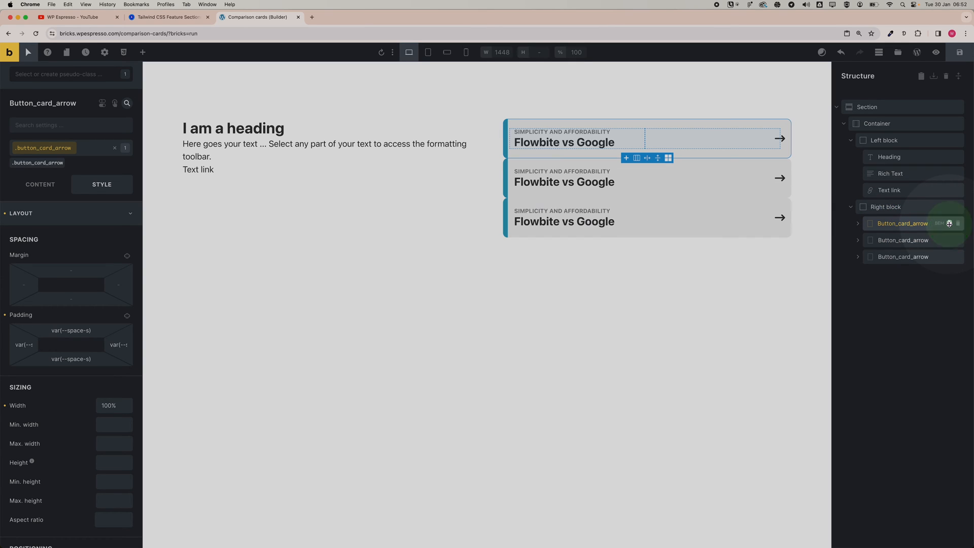
click(892, 209)
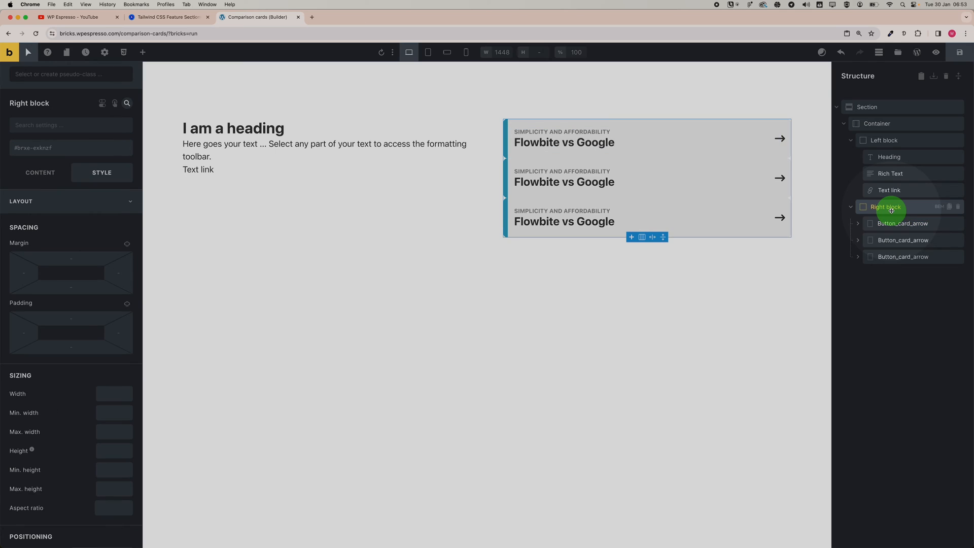
scroll(63, 375, down, 2)
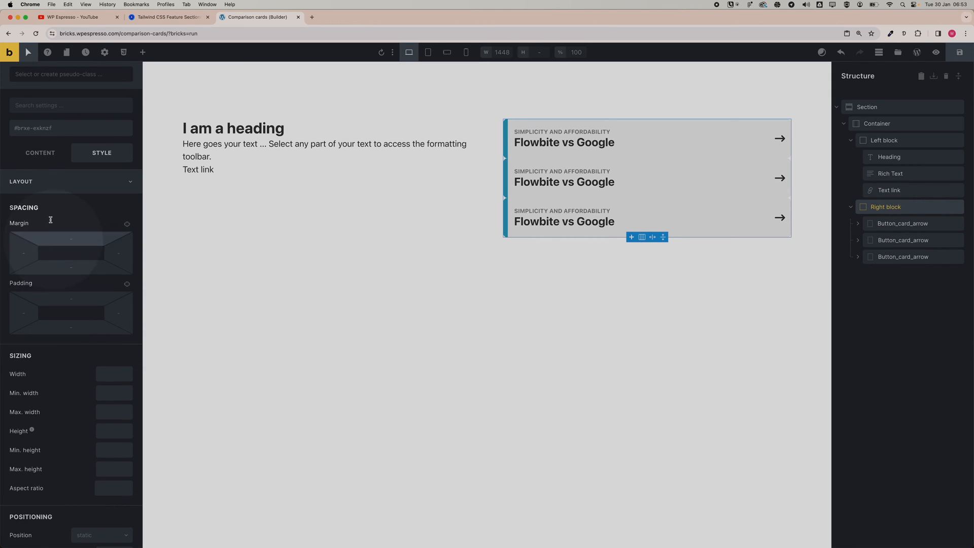
click(41, 152)
scroll(65, 264, down, 1)
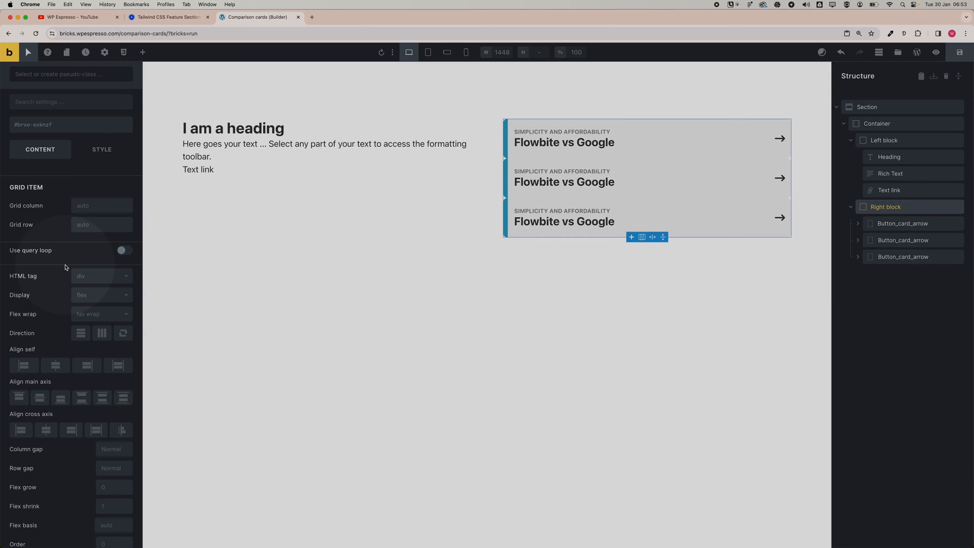
scroll(65, 267, up, 1)
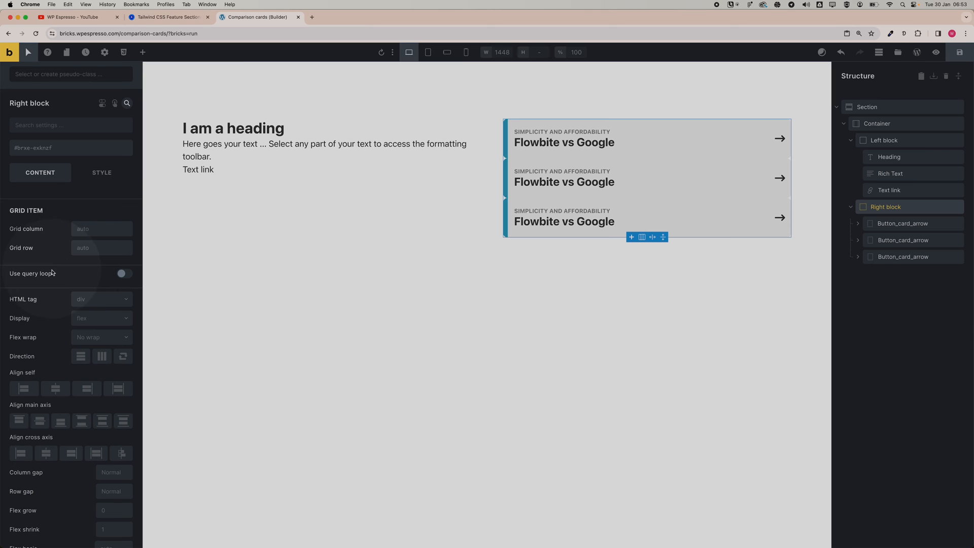
scroll(52, 305, down, 2)
click(101, 436)
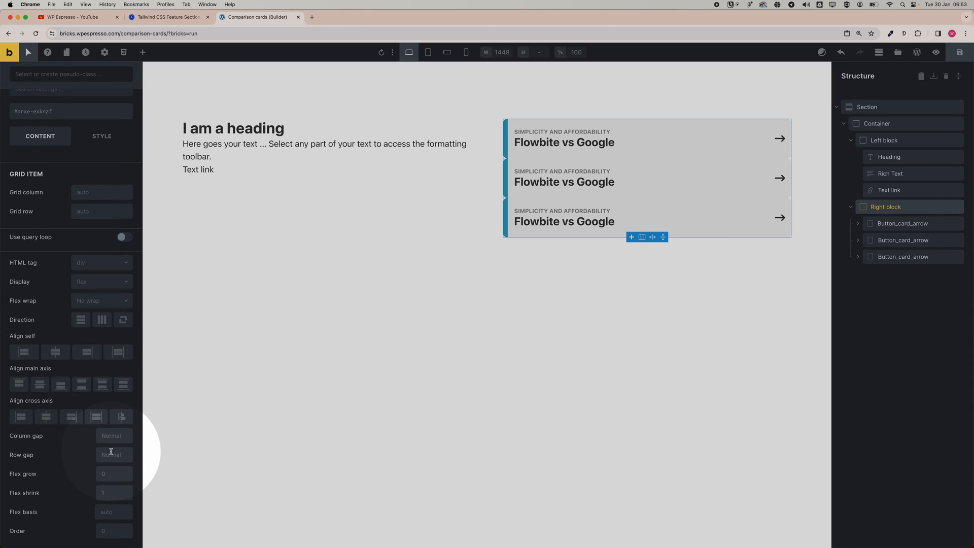
right_click(111, 453)
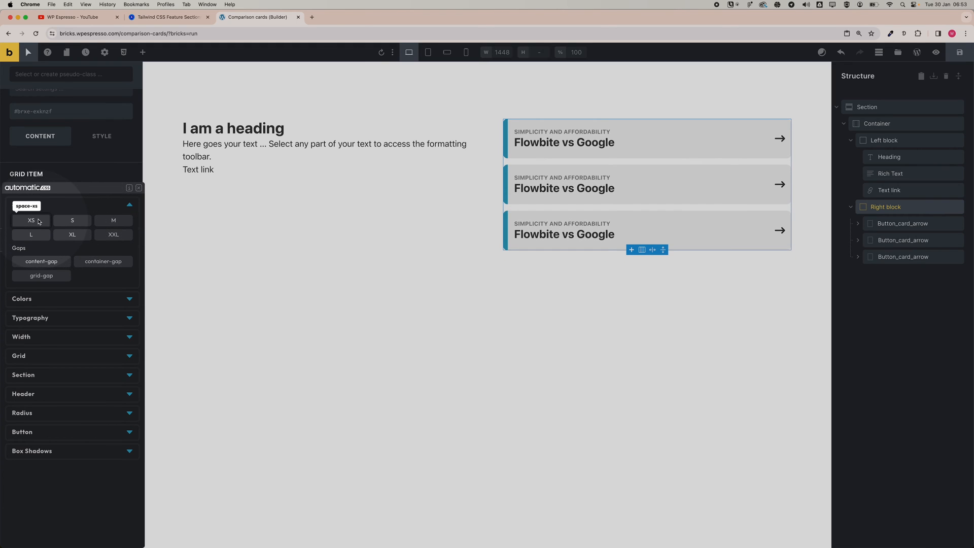
click(39, 221)
click(556, 313)
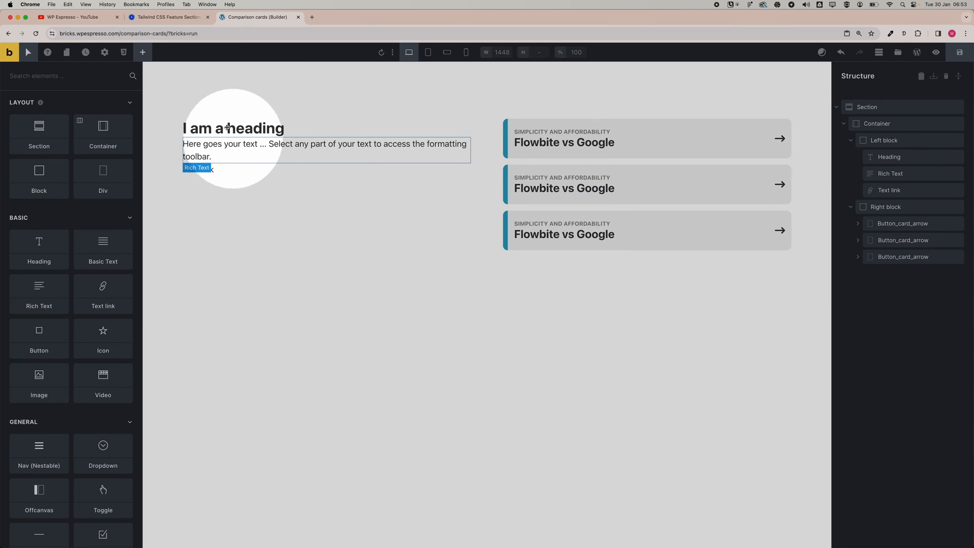
Step: Replace the left block's heading text with "Compare Flowbite to other platforms on the market", copied from the Flowbite example
click(175, 16)
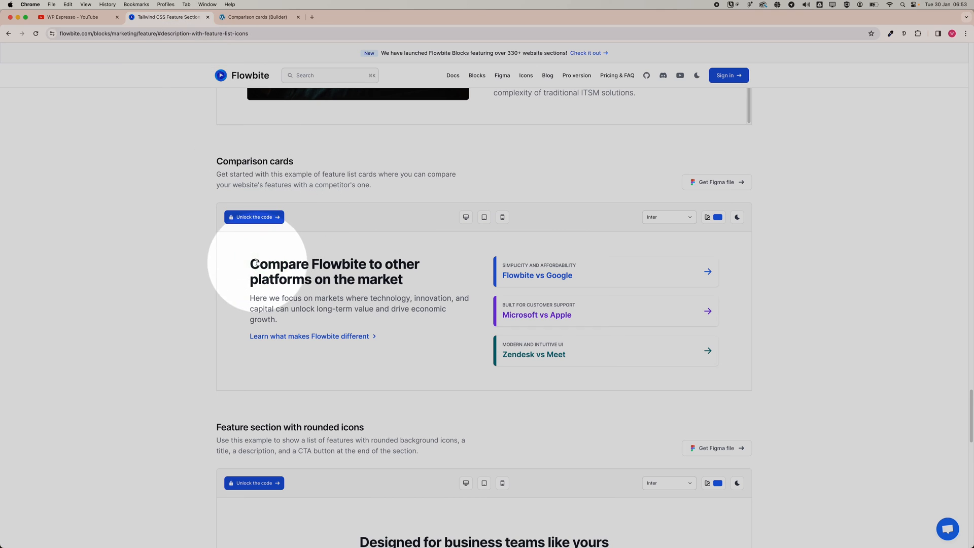
drag(251, 265, 402, 278)
key(super+c)
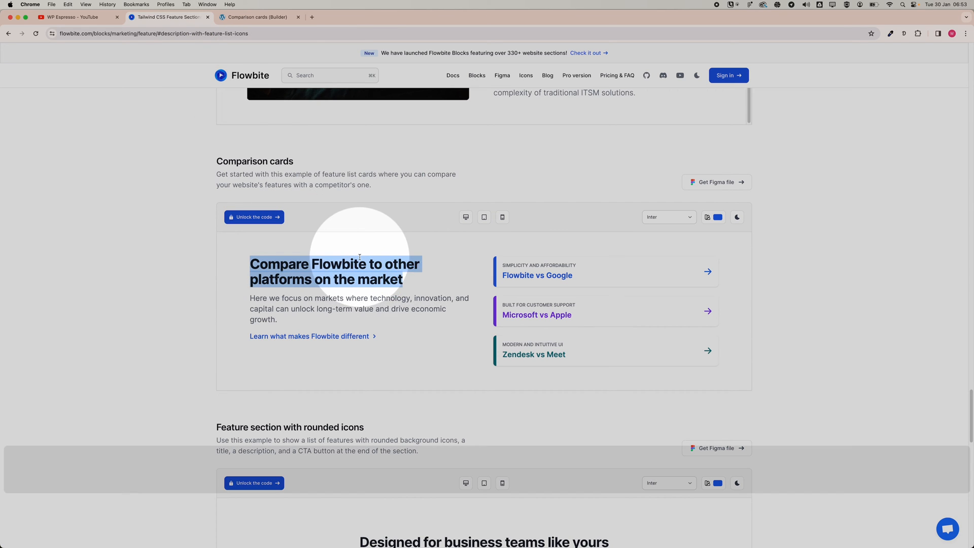
key(ctrl+Tab)
click(239, 130)
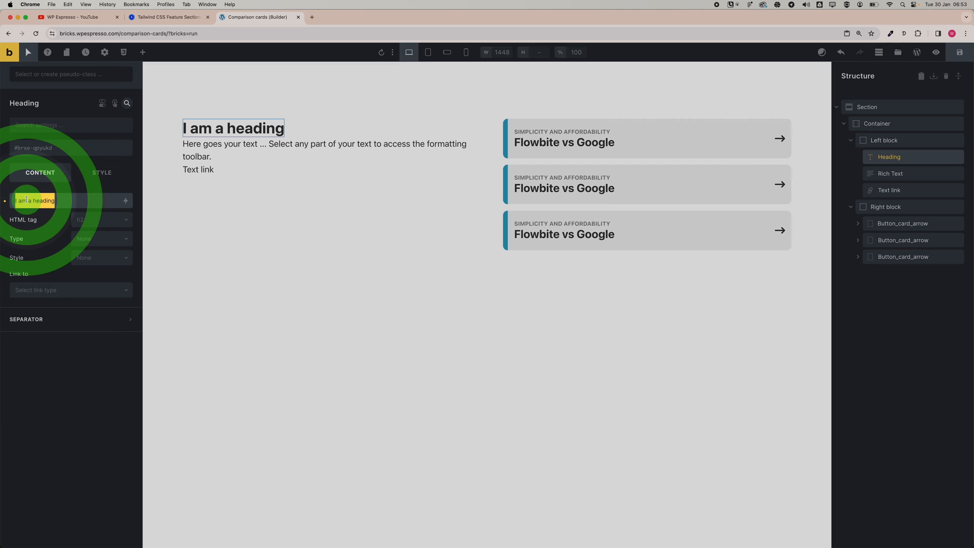
key(super+v)
Step: Replace the Rich Text content with the Flowbite example's paragraph "Here we focus on markets where technology, innovation, and capital can unlock long-term value and drive economic growth."
key(ctrl+shift+Tab)
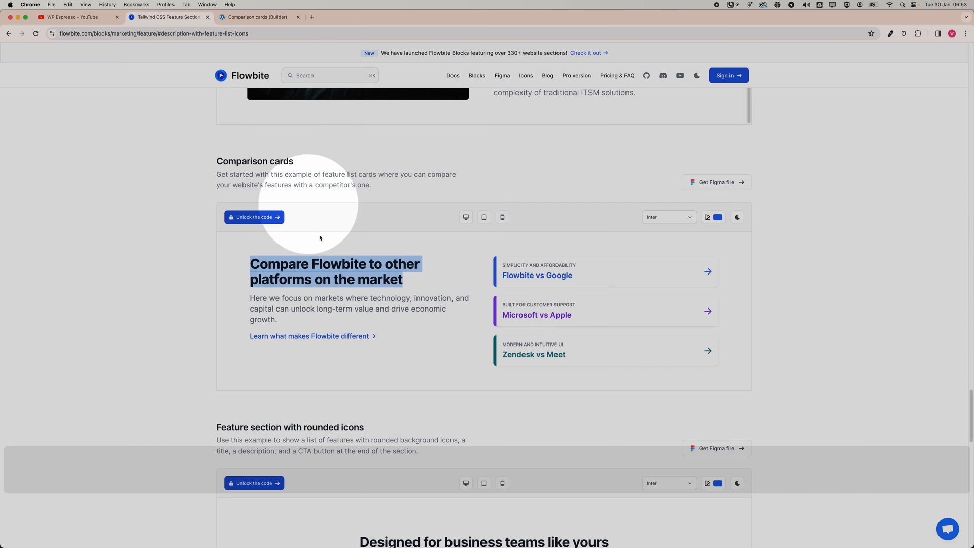
drag(251, 298, 284, 319)
key(super+c)
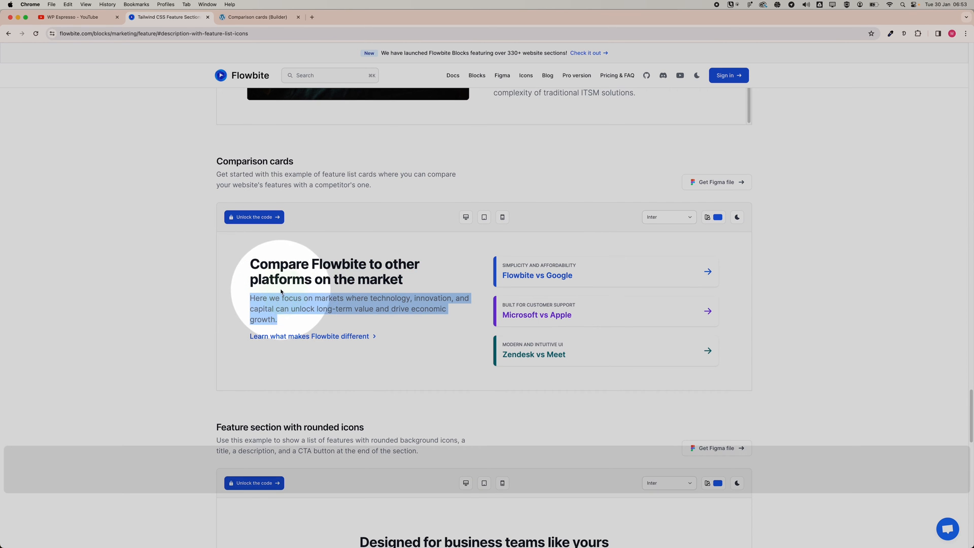
key(ctrl+Tab)
click(223, 167)
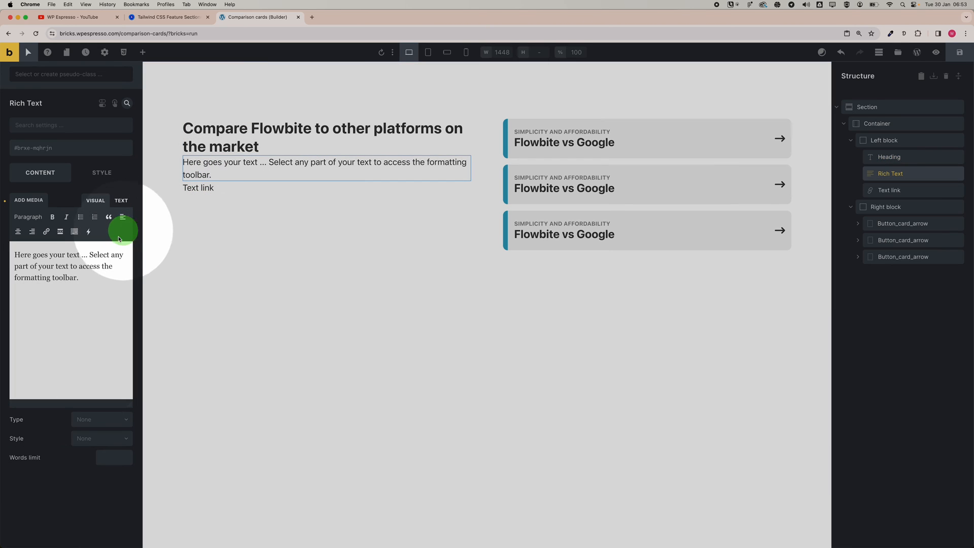
click(83, 263)
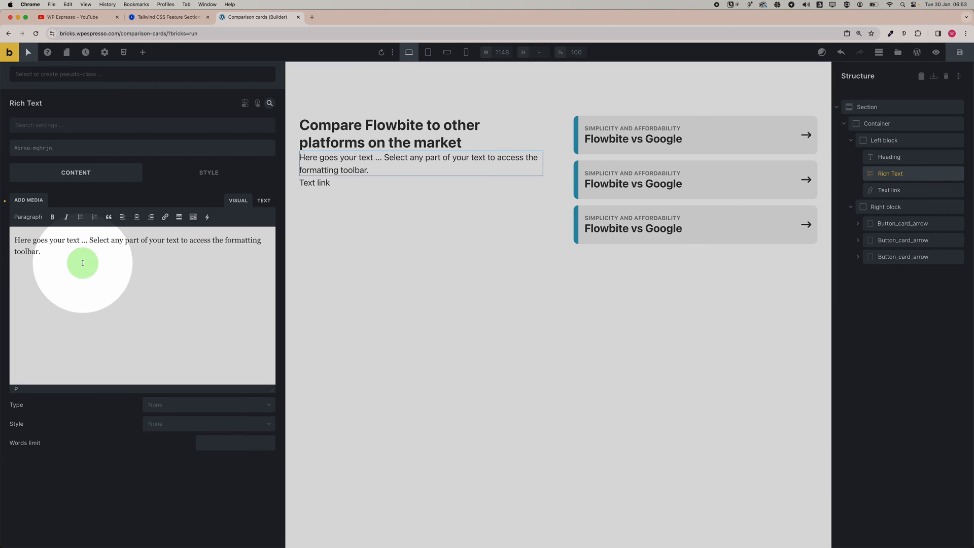
key(super+a)
key(super+v)
Step: Replace the text link's label with "Learn what makes Flowbite different", copied from the Flowbite example
key(ctrl+shift+Tab)
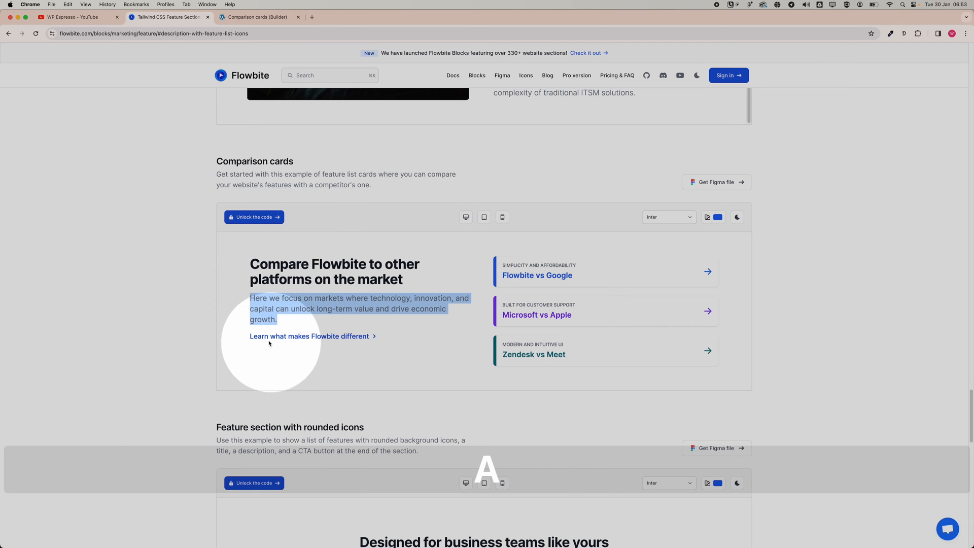
drag(246, 337, 369, 338)
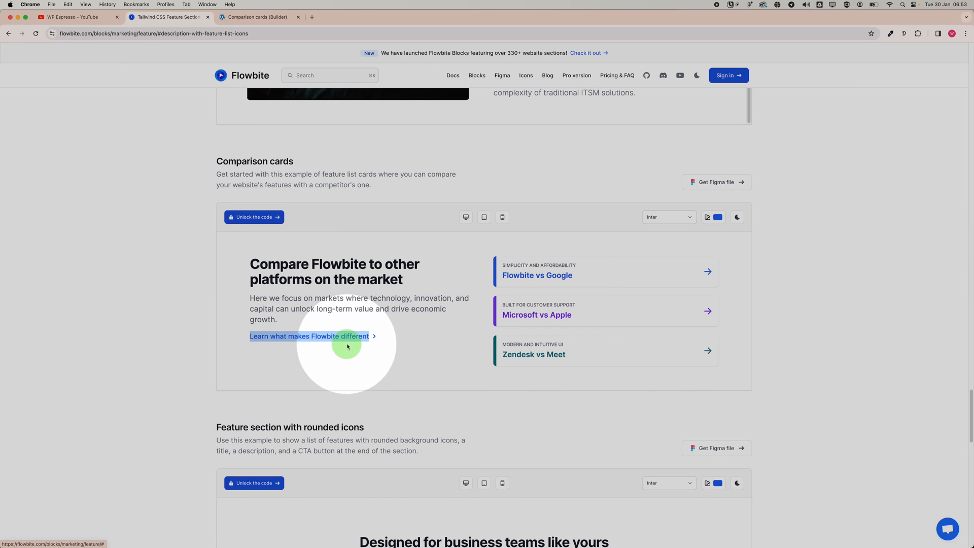
key(super+c)
key(ctrl+Tab)
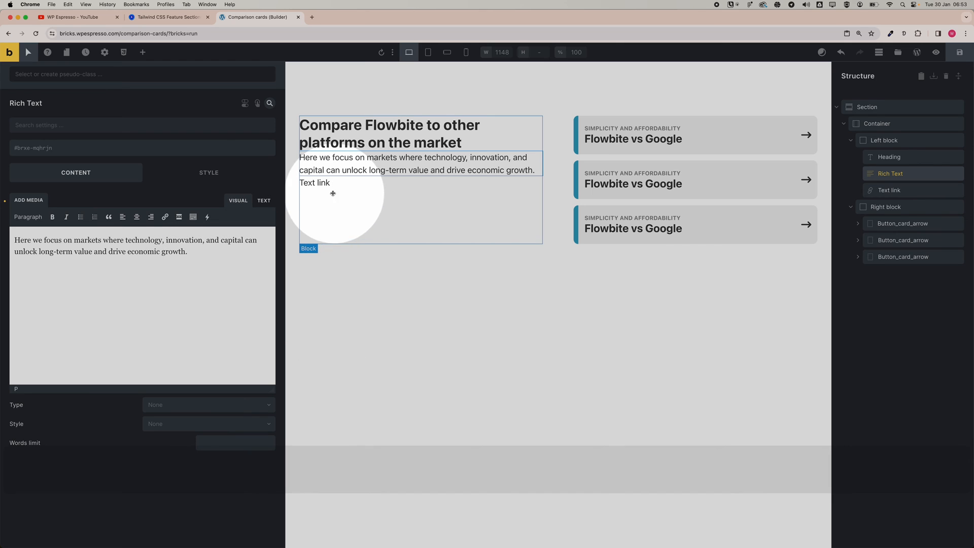
click(320, 185)
click(66, 203)
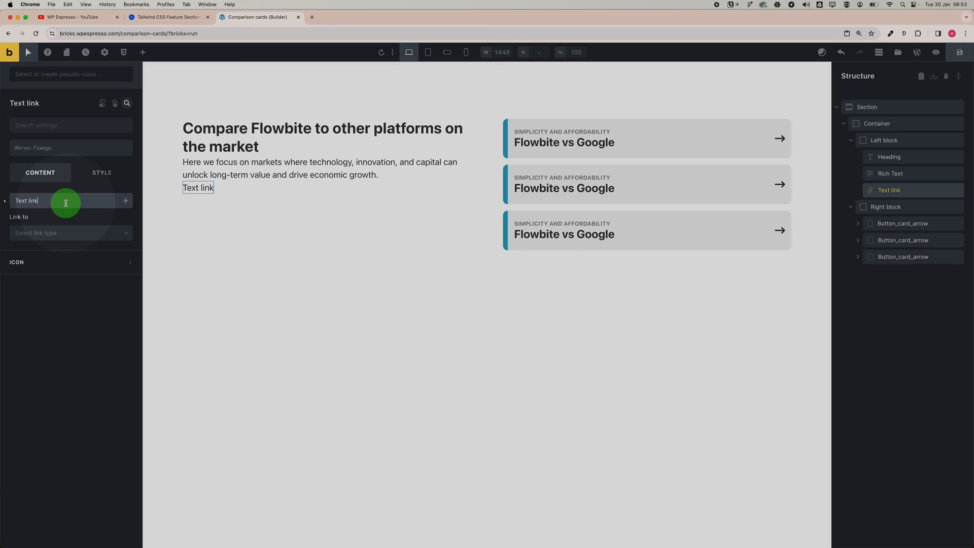
key(super+a)
key(super+v)
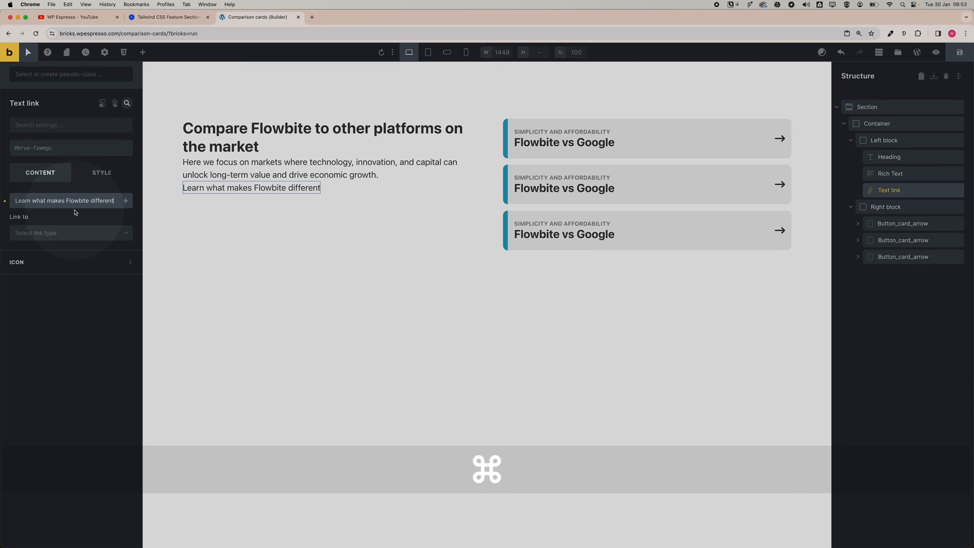
click(104, 206)
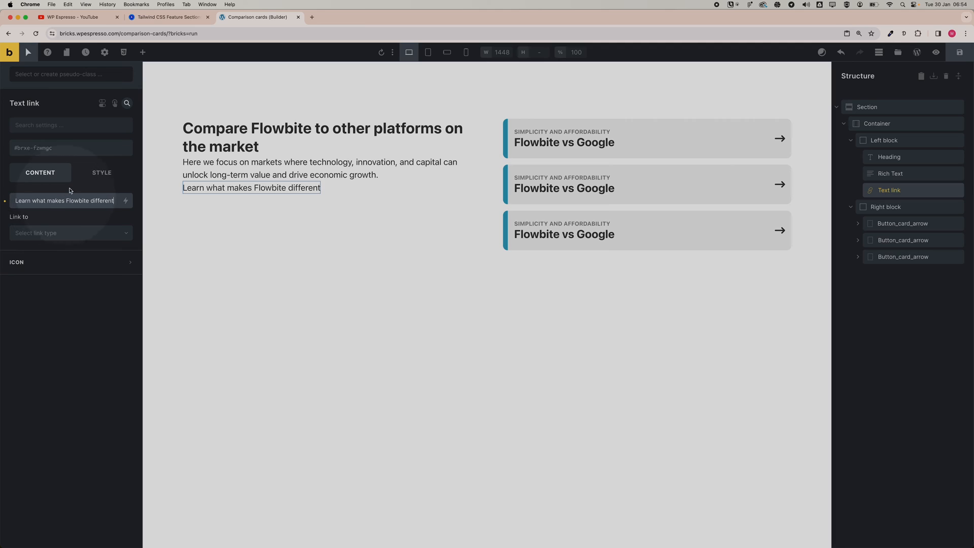
Step: Add the Fontawesome - Solid right-angle icon to the text link and set its position to Right
click(52, 261)
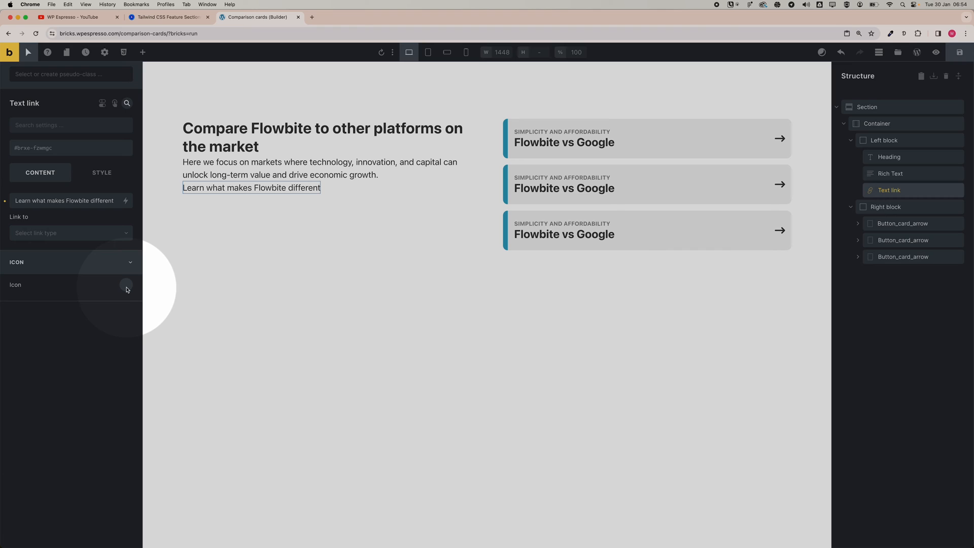
click(126, 287)
click(118, 310)
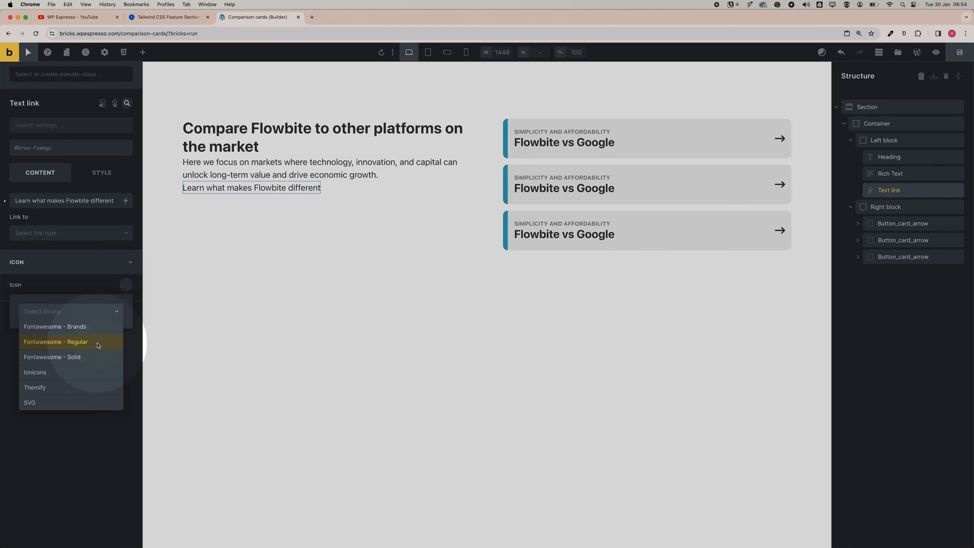
click(98, 354)
scroll(81, 380, down, 5)
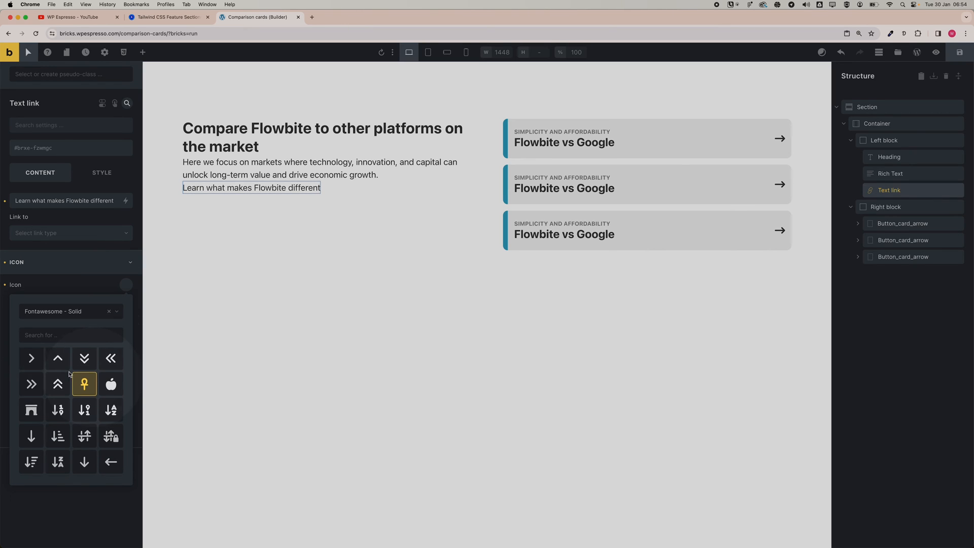
click(37, 361)
click(83, 282)
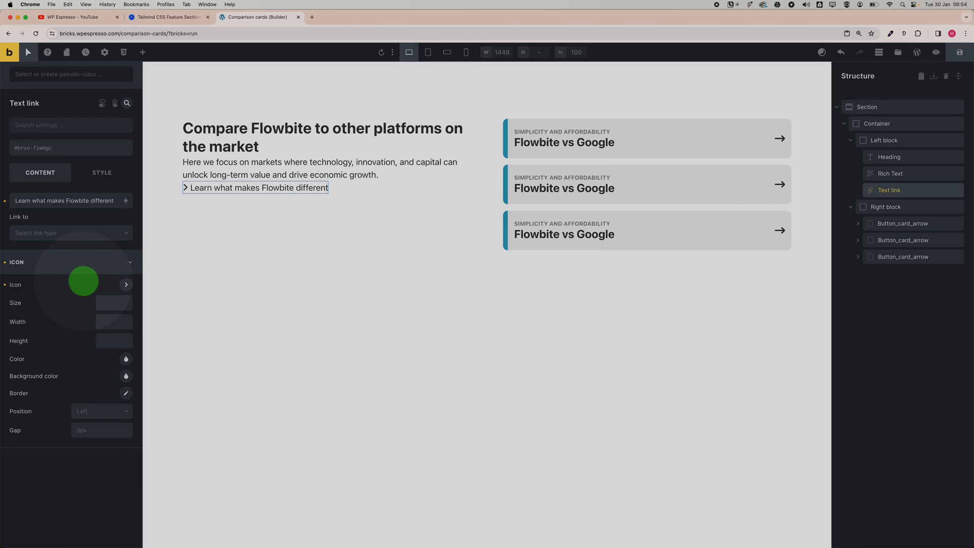
click(100, 412)
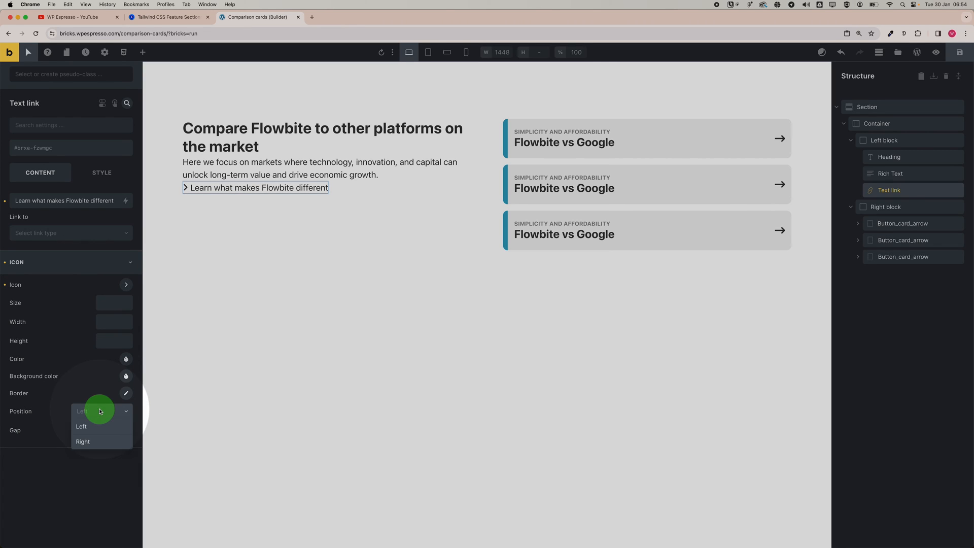
click(101, 441)
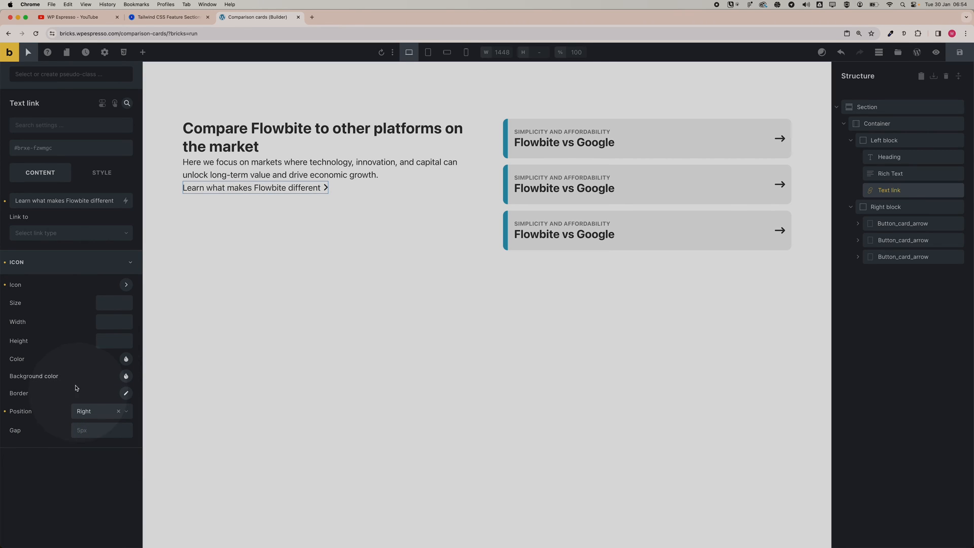
Step: Set the text link's link type to External URL, leaving the URL empty
click(51, 238)
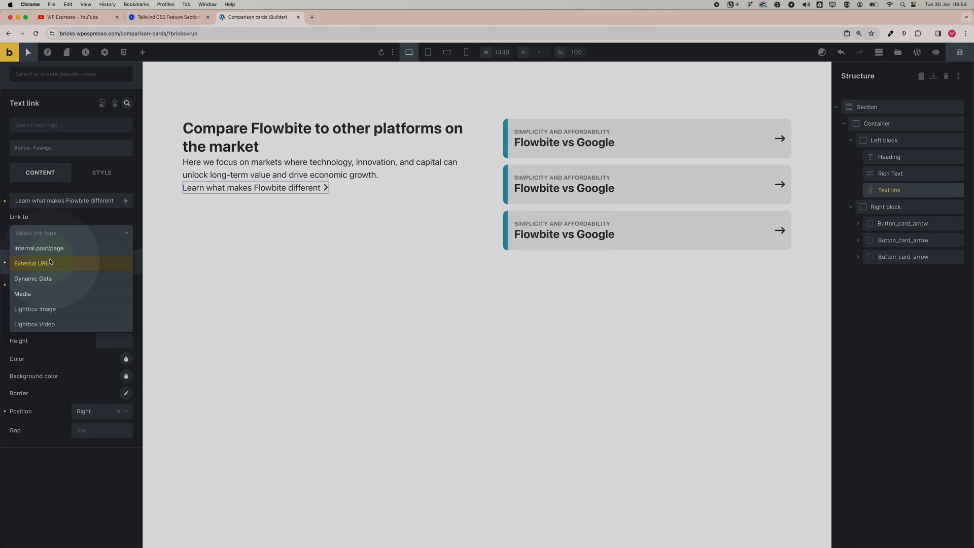
click(50, 260)
click(58, 258)
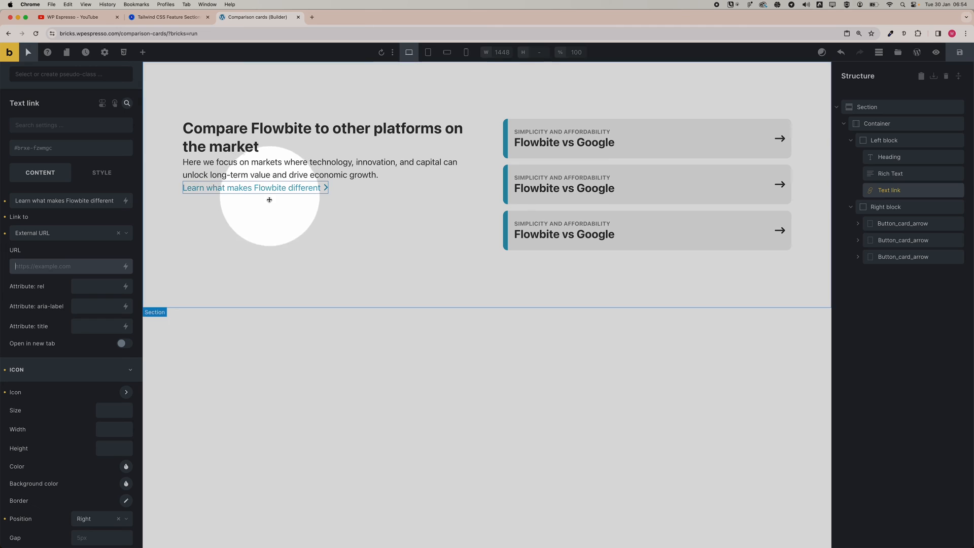
Step: Set the text link's font size to calc(var(--text-s)*1.2)
click(98, 173)
click(85, 223)
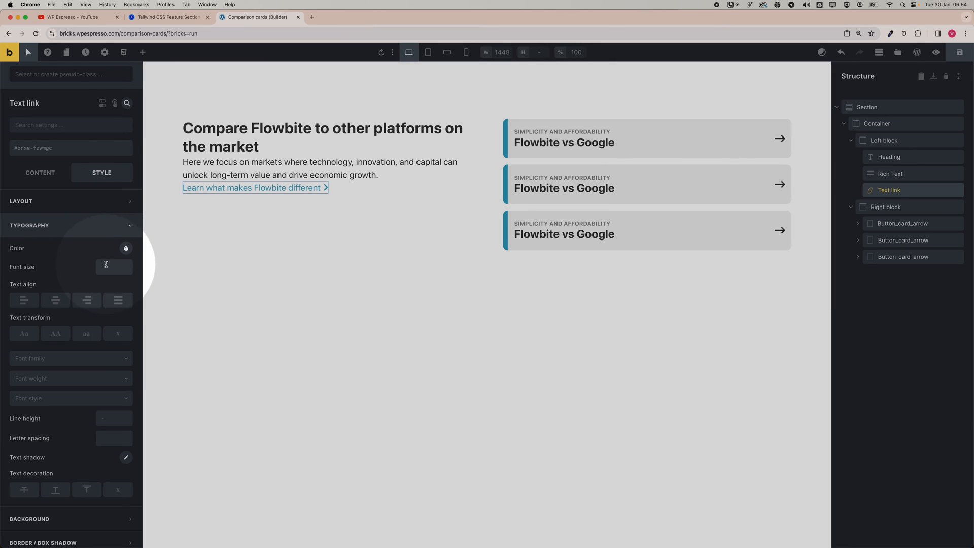
right_click(105, 264)
click(74, 224)
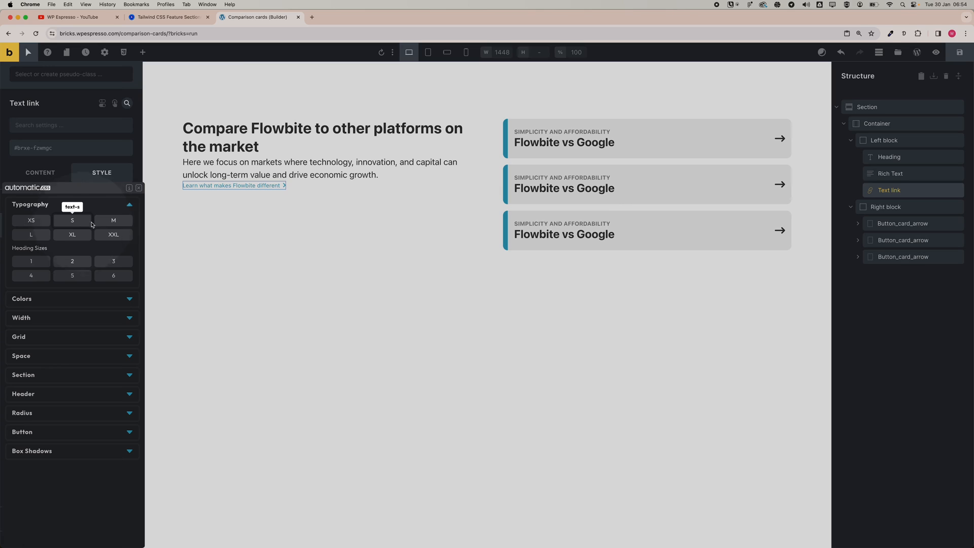
click(83, 226)
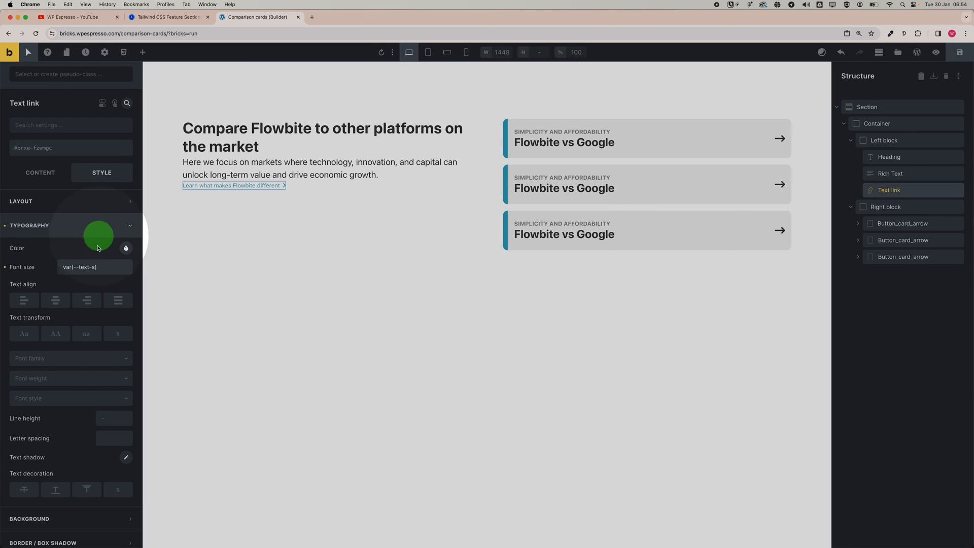
text(ca)
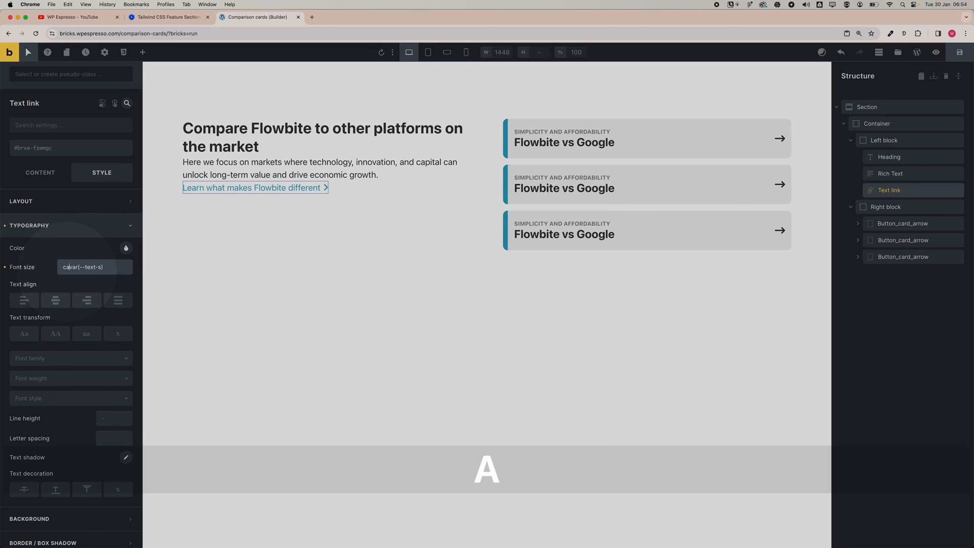
text(lc()
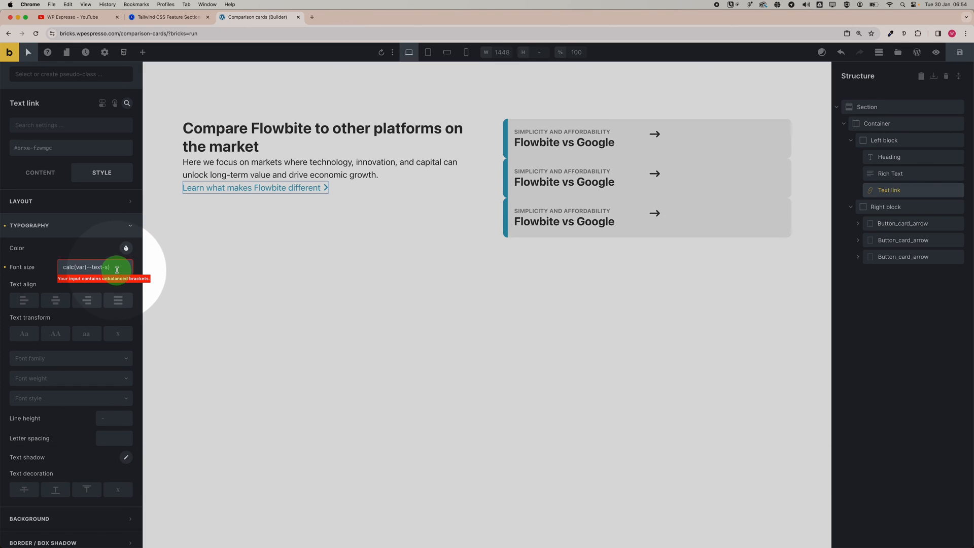
text(*)
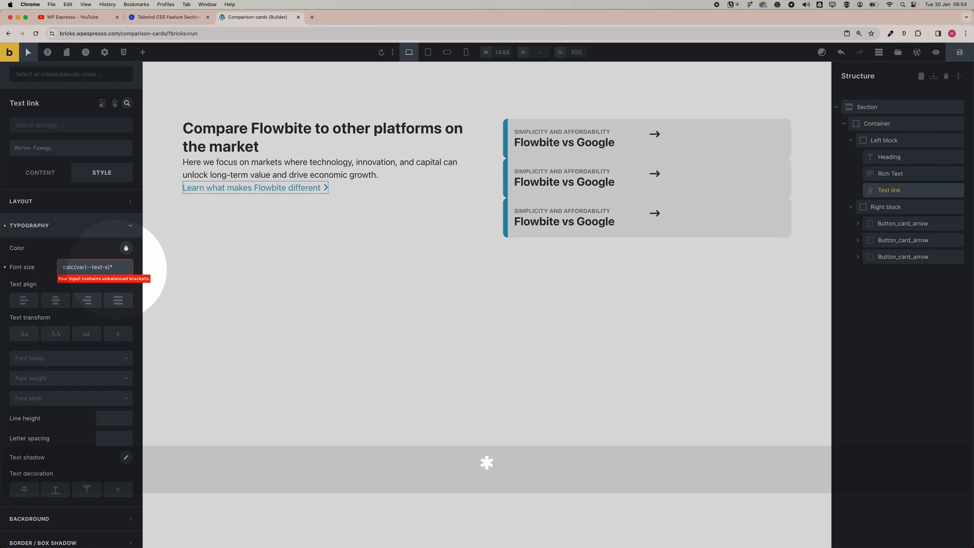
text(1.2))
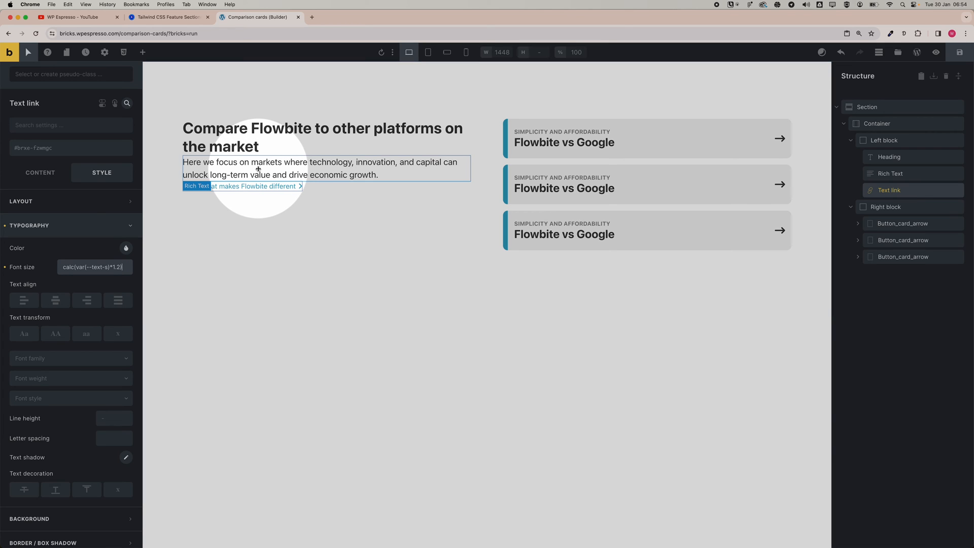
Step: Set the Rich Text paragraph's text color to the mid-grey third swatch of the Neutral palette
click(258, 169)
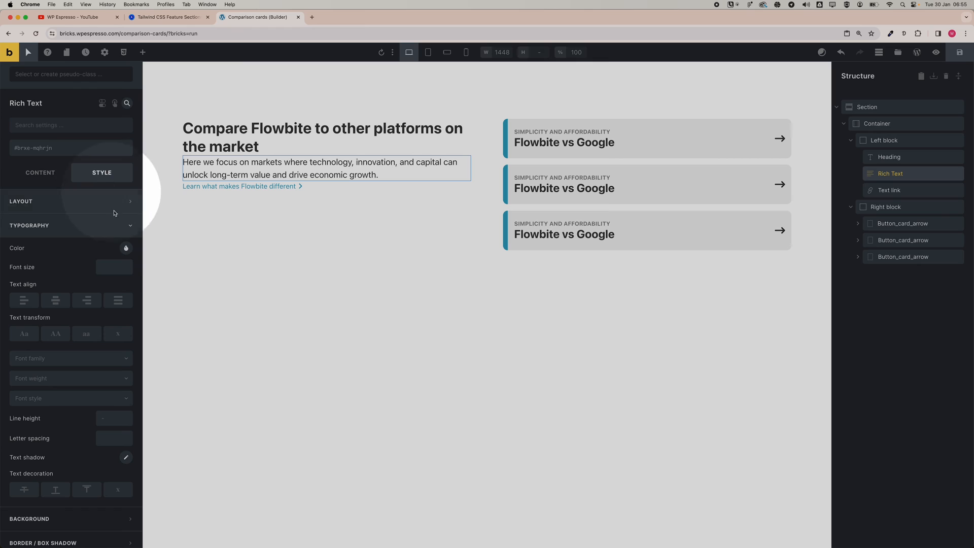
click(126, 248)
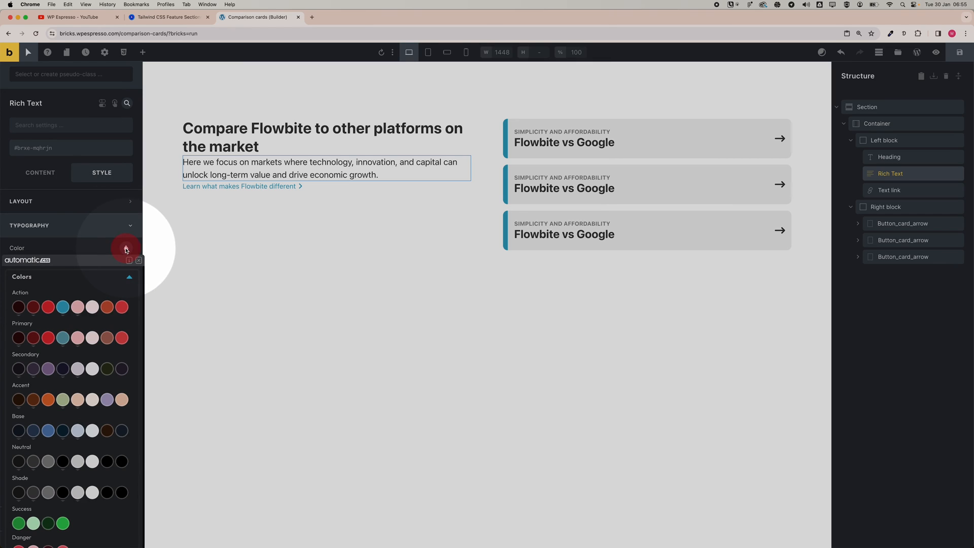
click(48, 466)
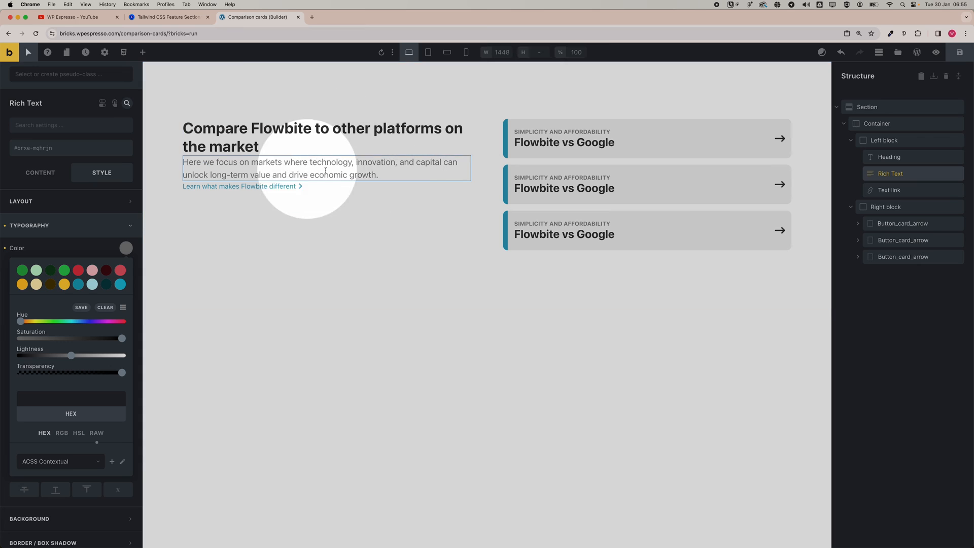
Step: Center the Left block's content along its main axis
click(884, 143)
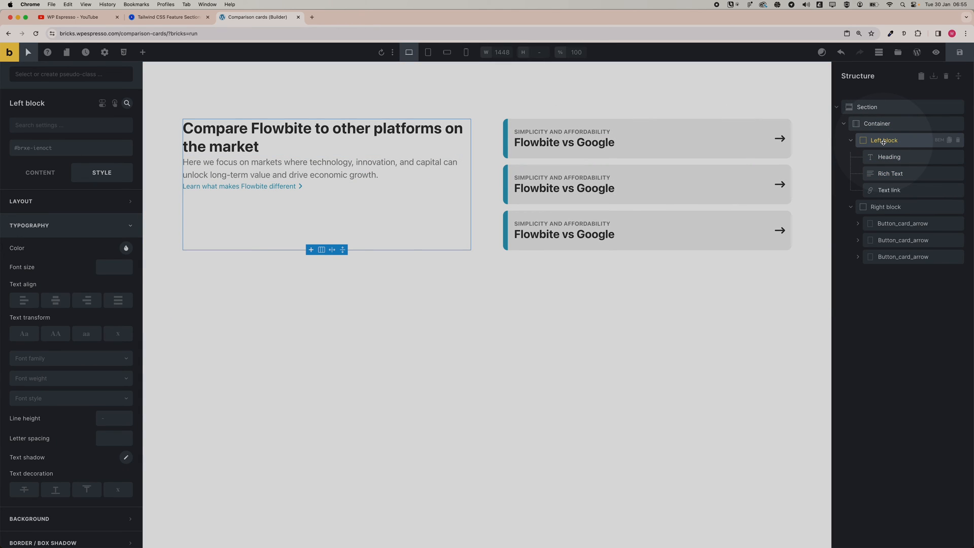
click(40, 173)
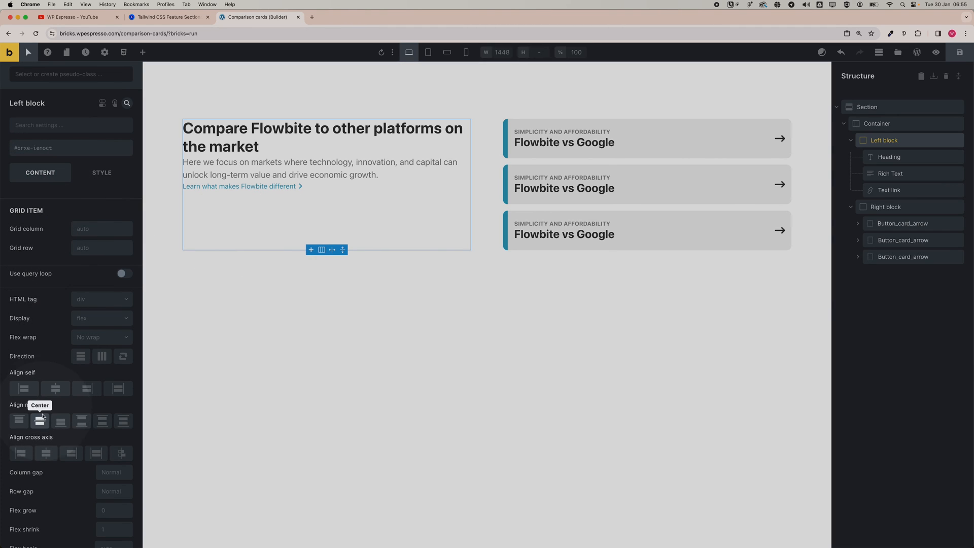
click(40, 421)
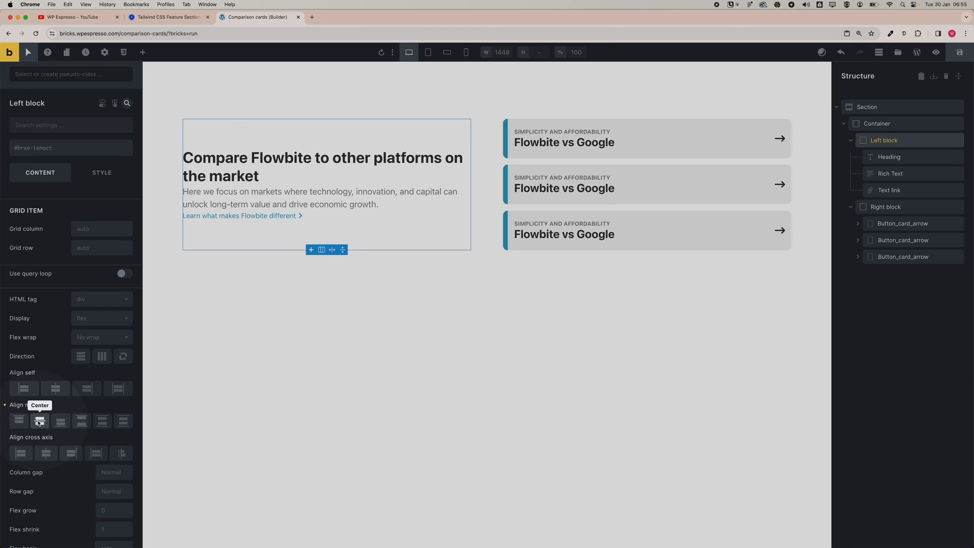
Step: Set the Left block's row gap to var(--space-xs)
scroll(42, 420, down, 2)
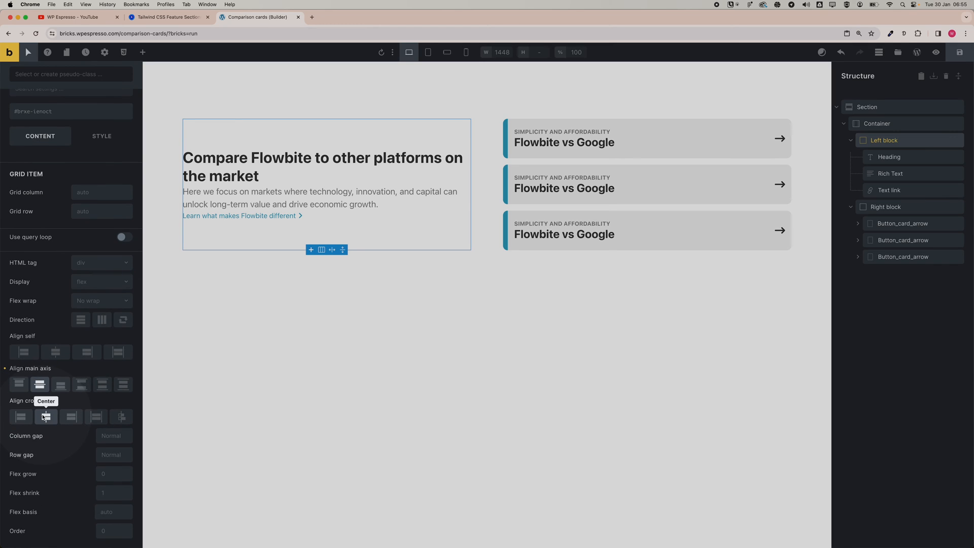
right_click(106, 455)
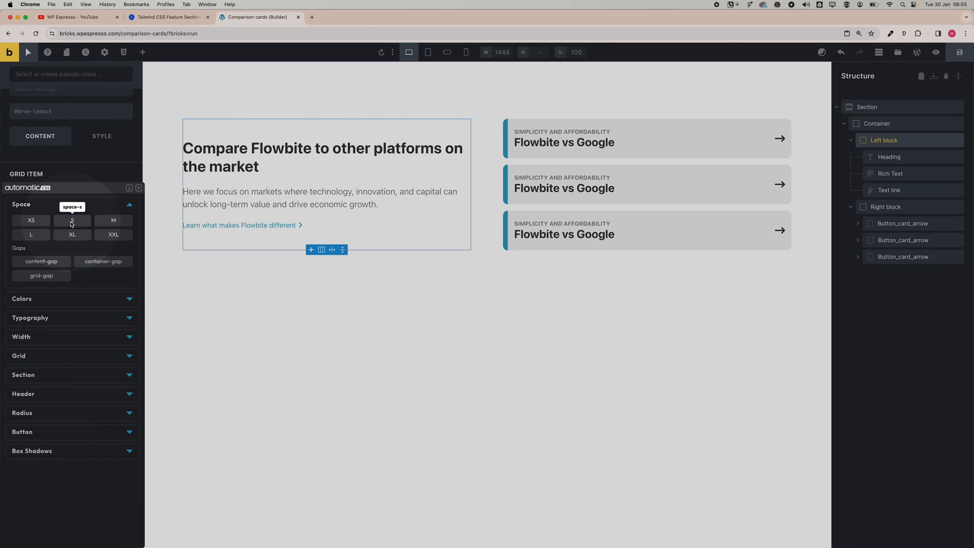
click(39, 221)
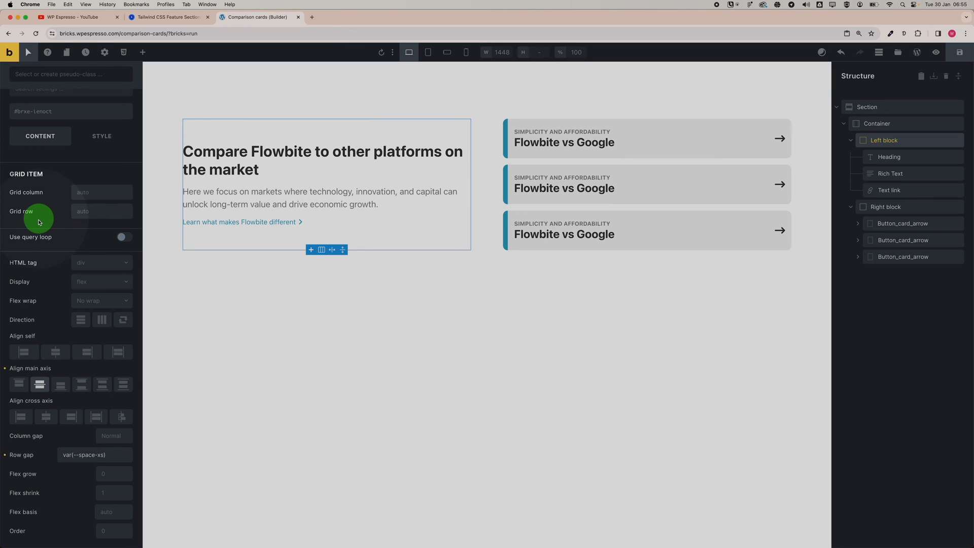
click(371, 317)
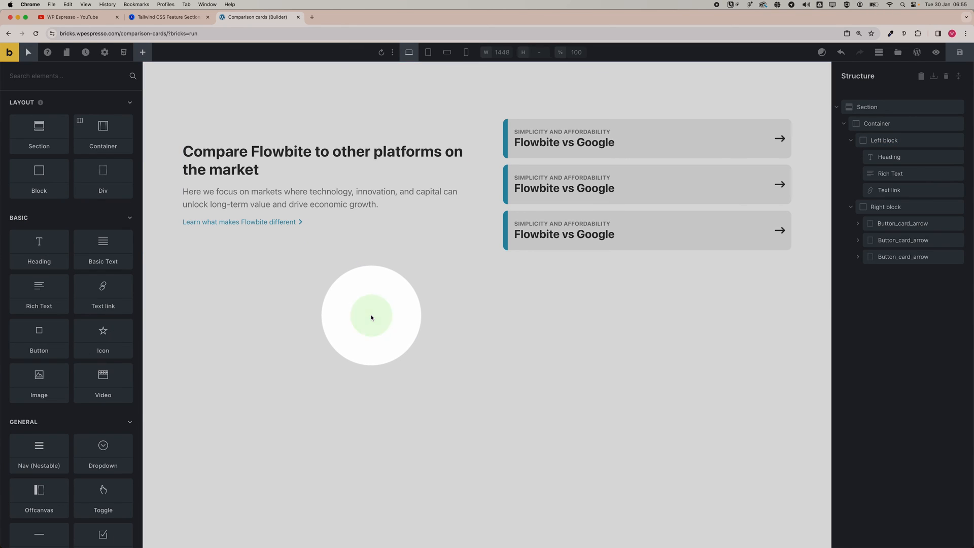
Step: Align the Left block's content to the start of its main axis, matching the Flowbite example, and save the page
key(ctrl+shift+Tab)
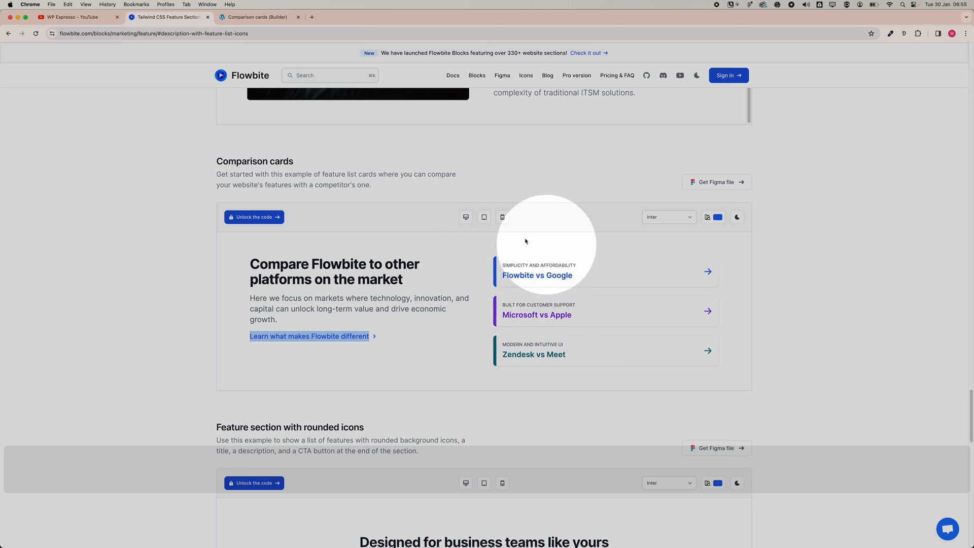
drag(459, 348, 242, 262)
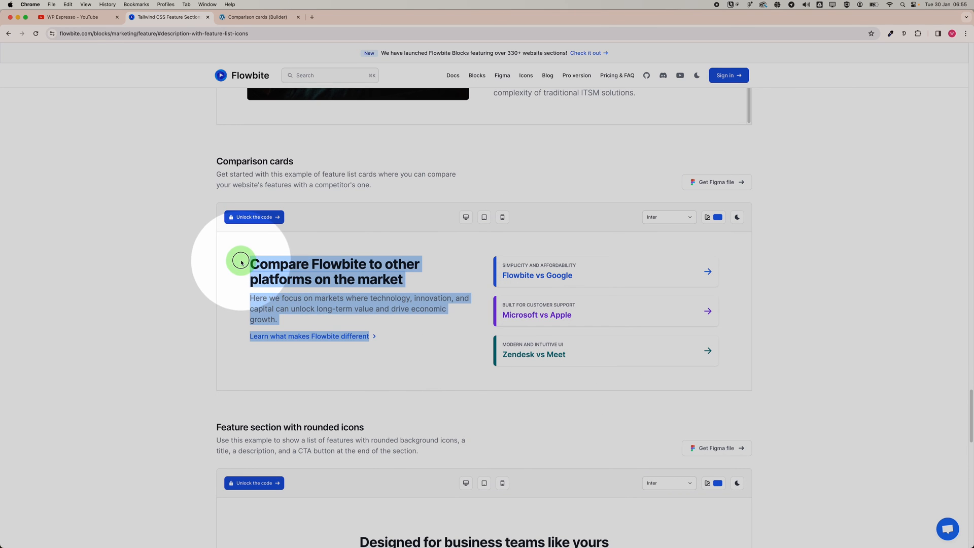
key(ctrl+Tab)
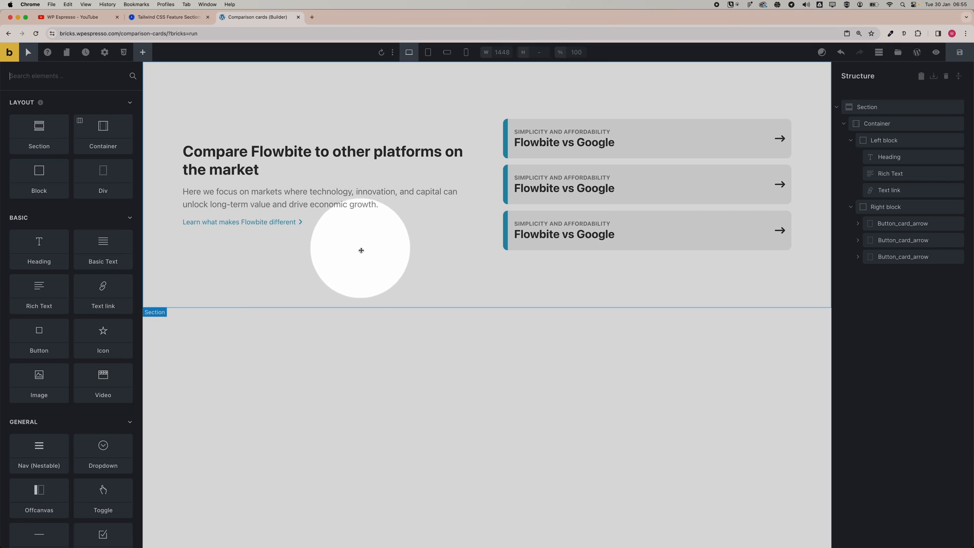
click(886, 141)
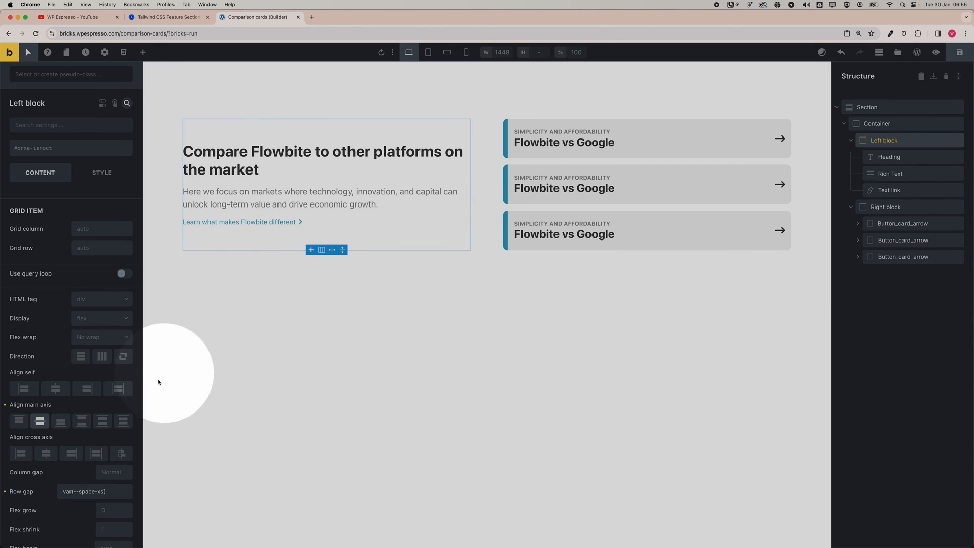
click(19, 421)
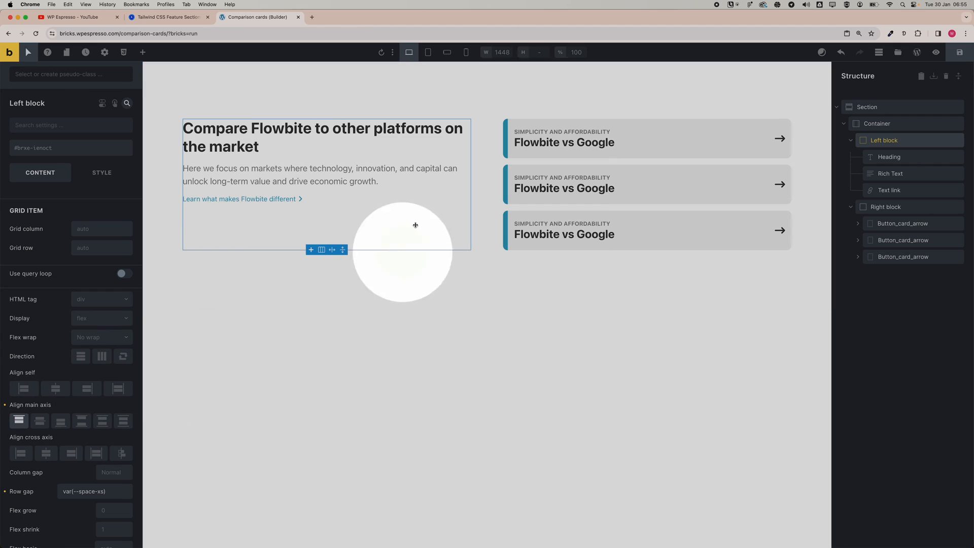
click(527, 339)
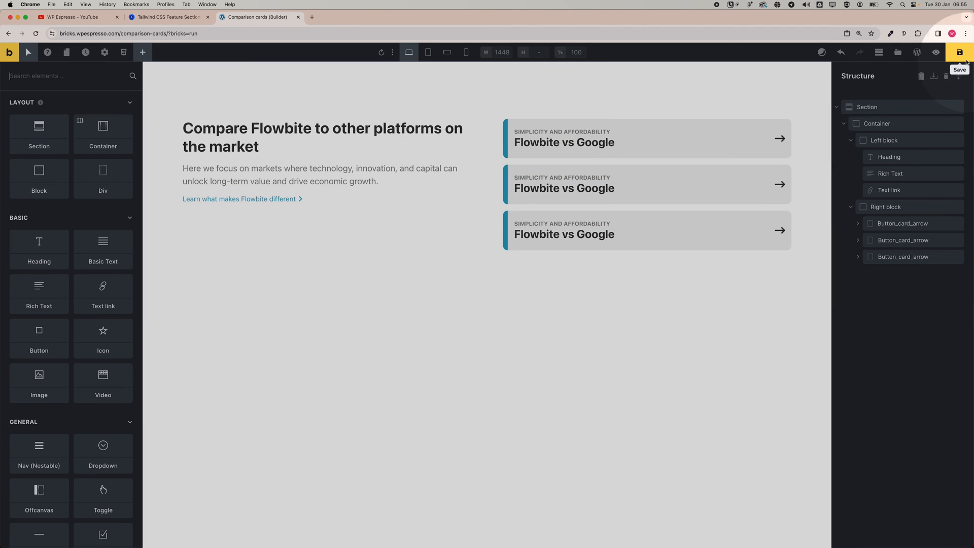
click(461, 316)
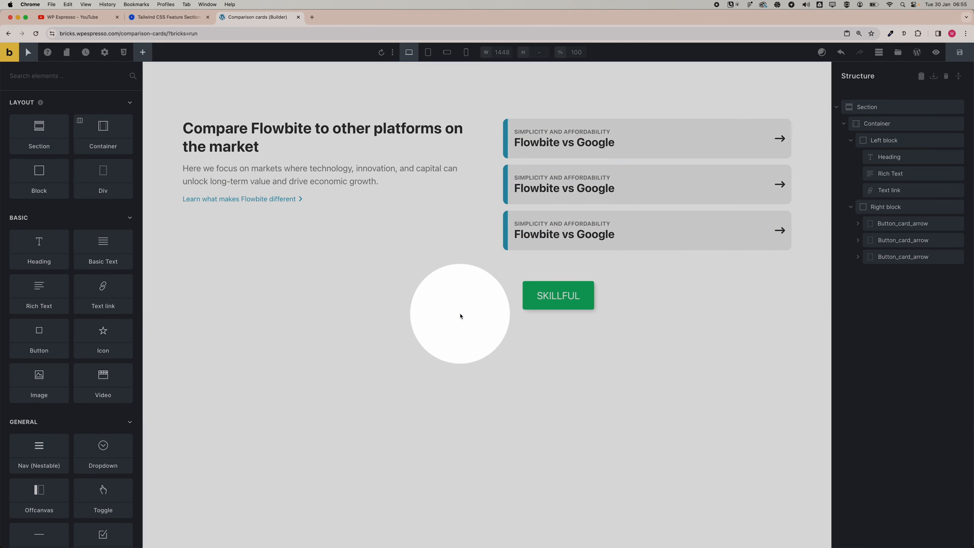
Step: At the mobile landscape breakpoint, set the Container's grid template columns to var(--grid-1)
click(427, 55)
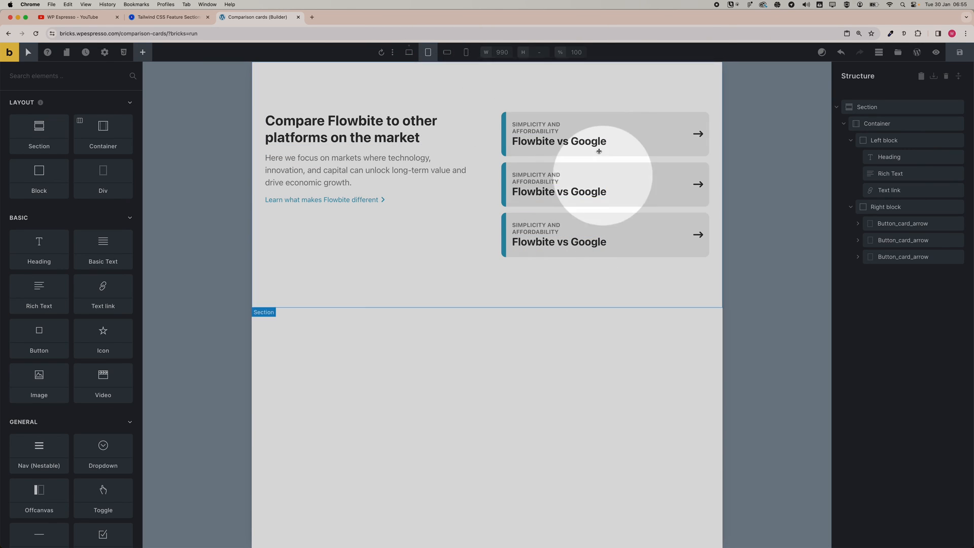
click(451, 53)
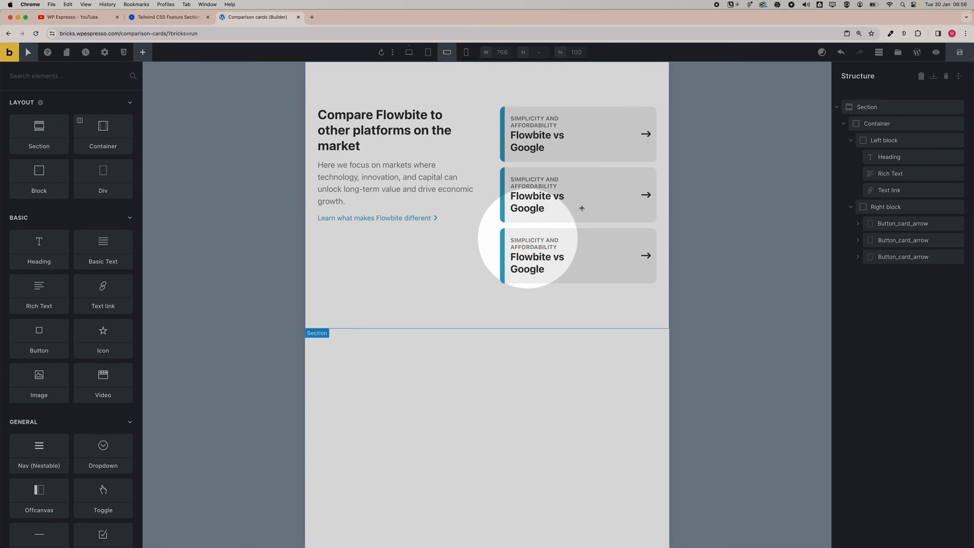
click(884, 124)
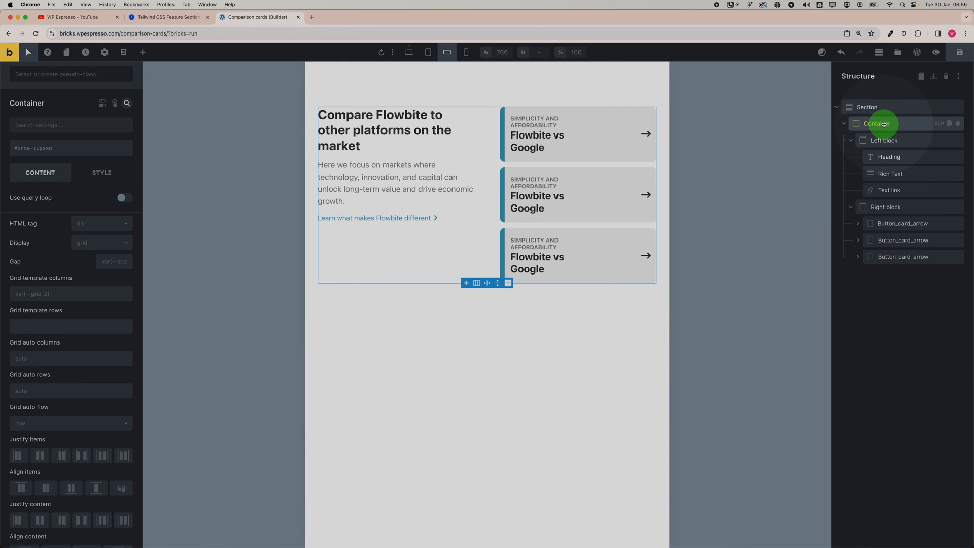
right_click(57, 291)
click(31, 164)
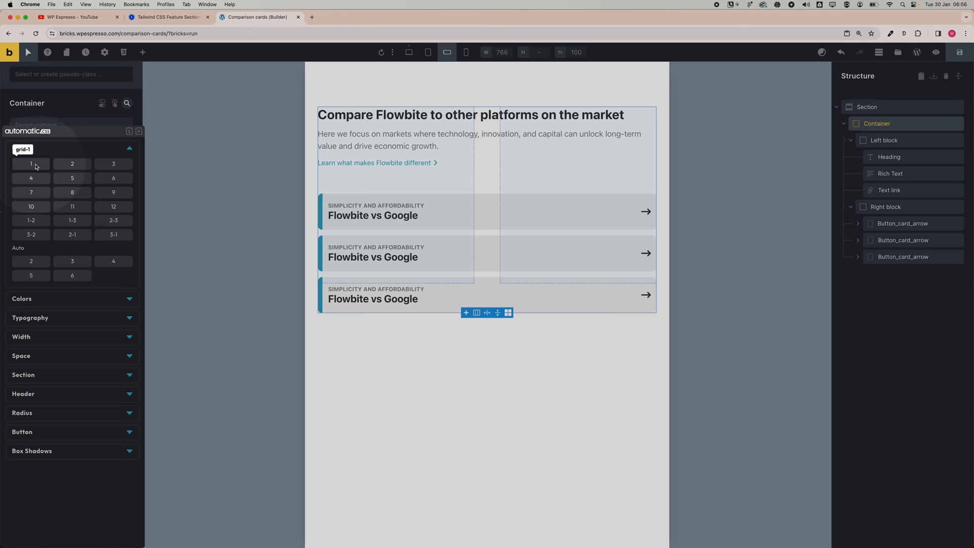
click(36, 165)
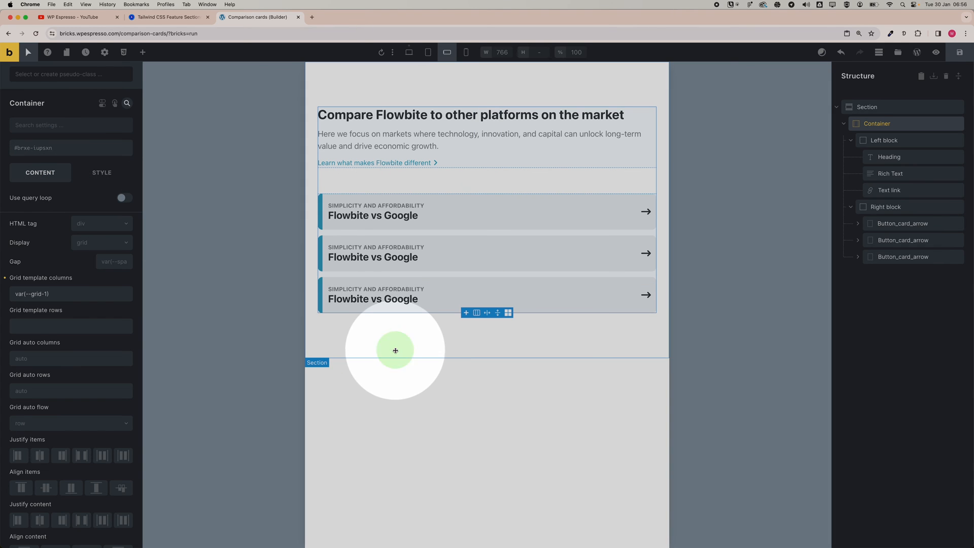
Step: Check the section's layout across the desktop, tablet, mobile landscape and mobile portrait breakpoints
click(466, 53)
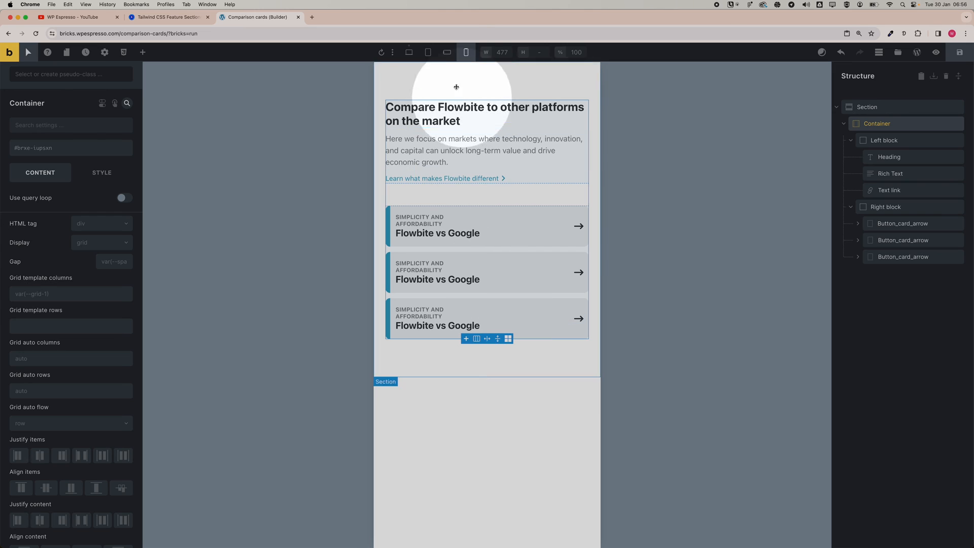
click(446, 52)
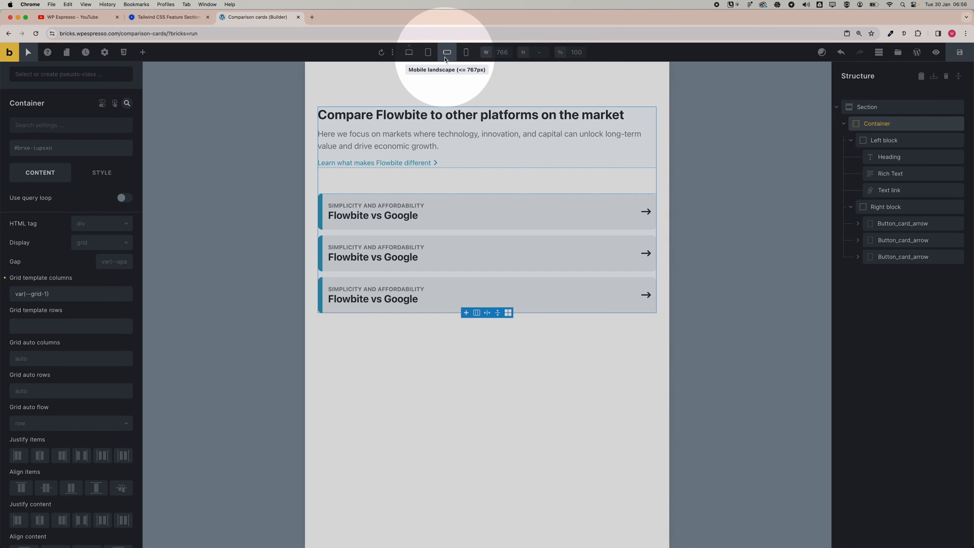
click(483, 404)
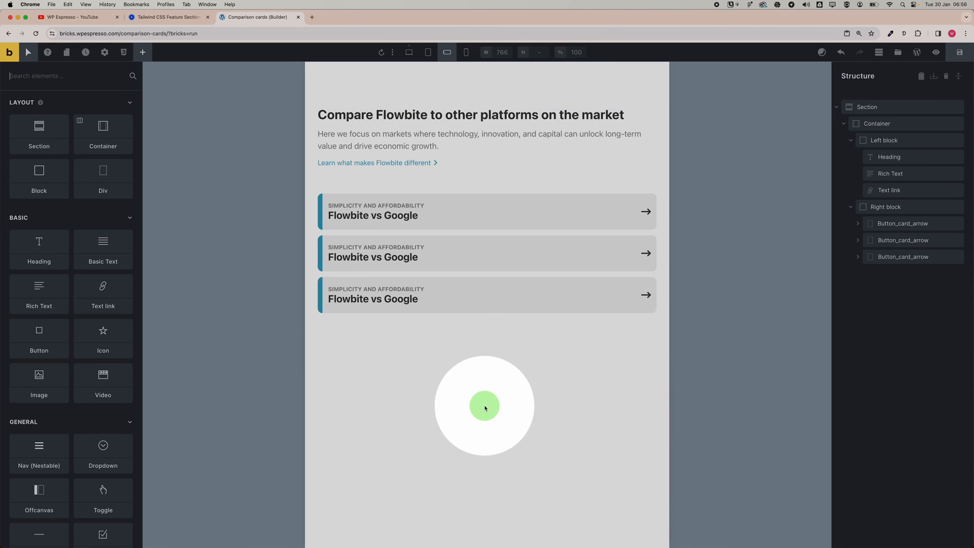
click(410, 53)
click(430, 53)
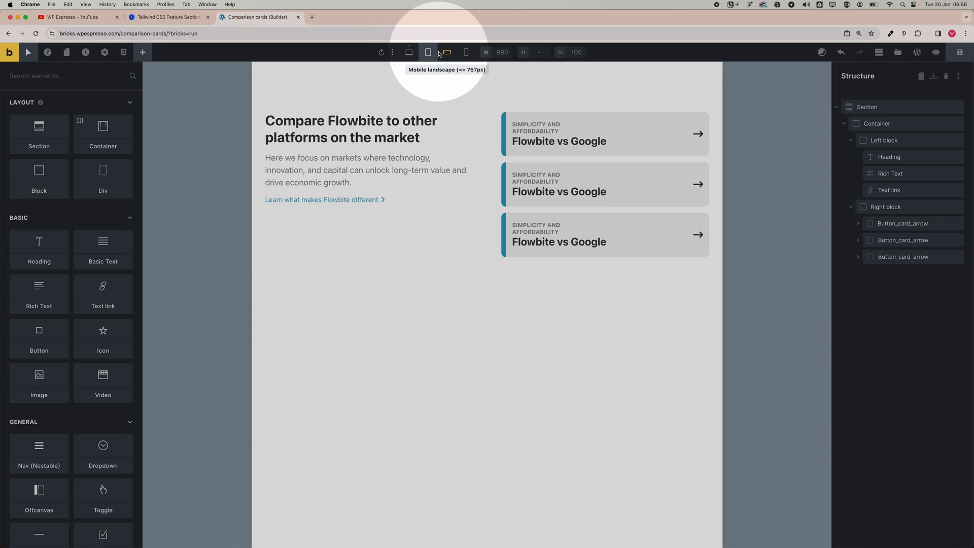
click(448, 54)
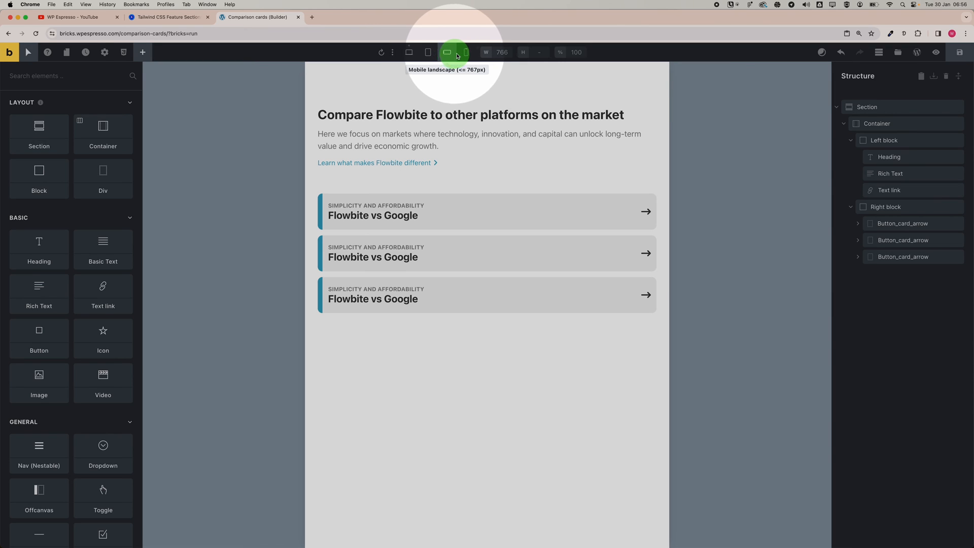
click(465, 54)
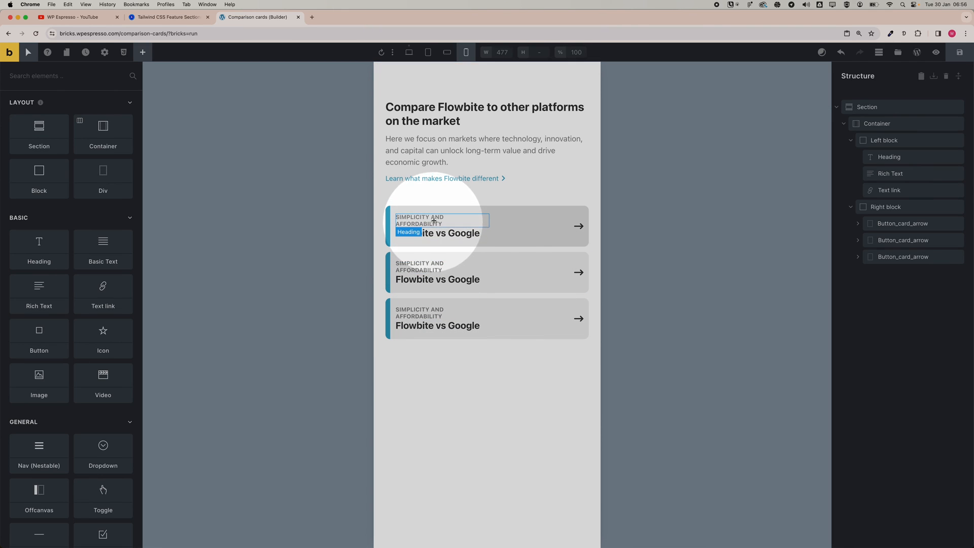
Step: At the desktop breakpoint, set the .button_card_arrow class's grid template columns to var(--grid-3-1)
click(409, 53)
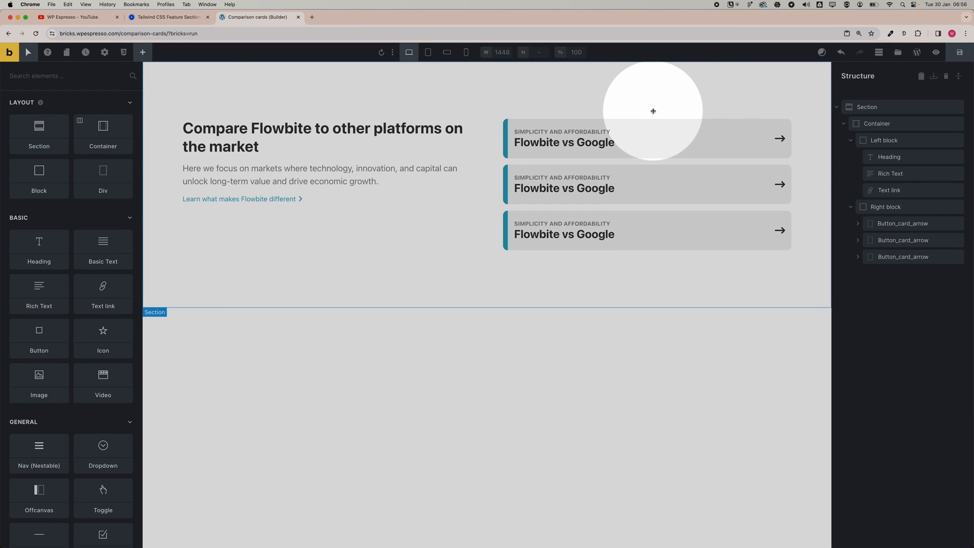
click(886, 207)
click(881, 223)
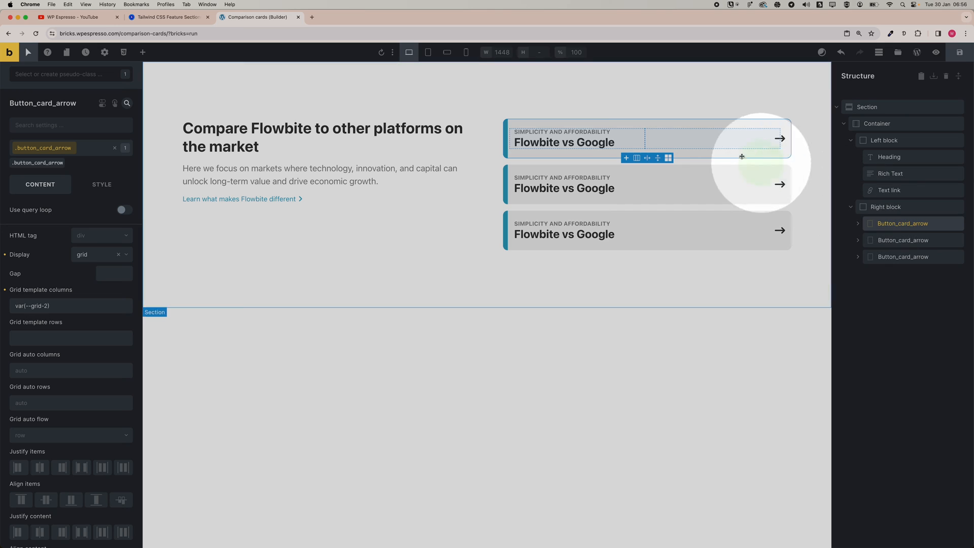
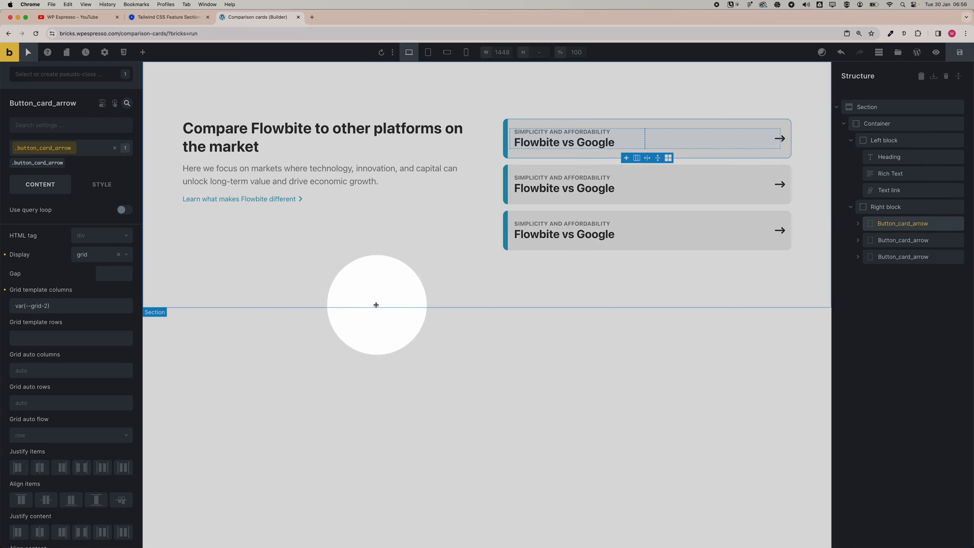
click(69, 305)
key(BackSpace)
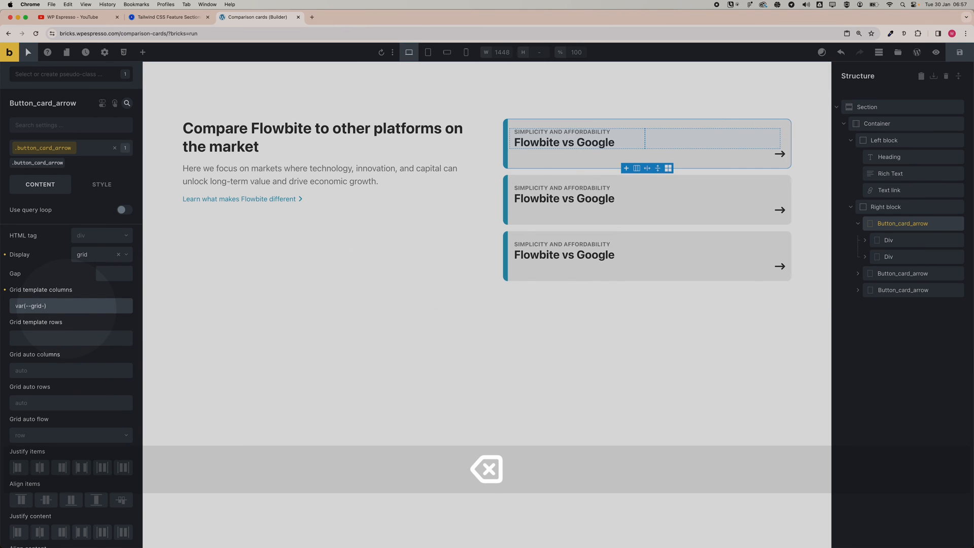
text(3-1)
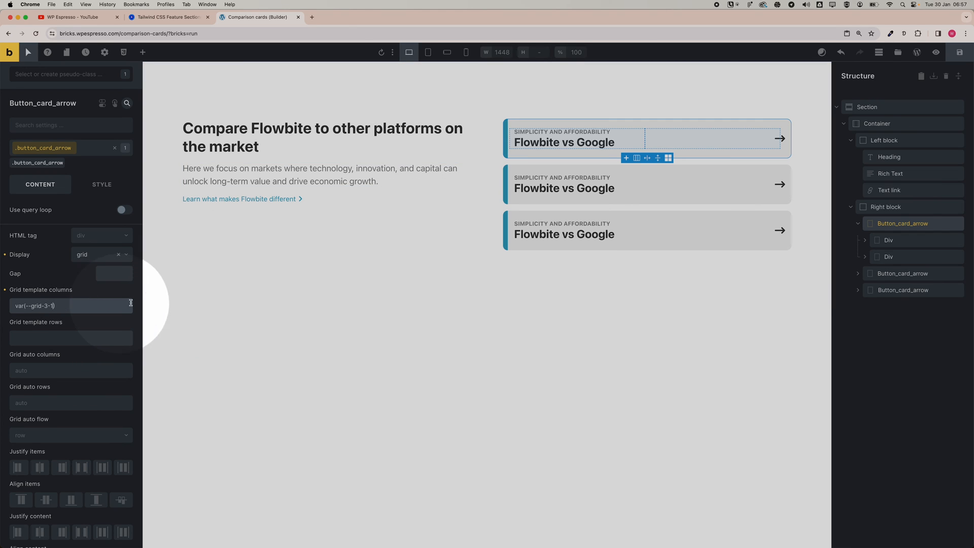
Step: Check the cards' layout across the mobile portrait, mobile landscape, tablet and desktop breakpoints, and save the page
click(466, 52)
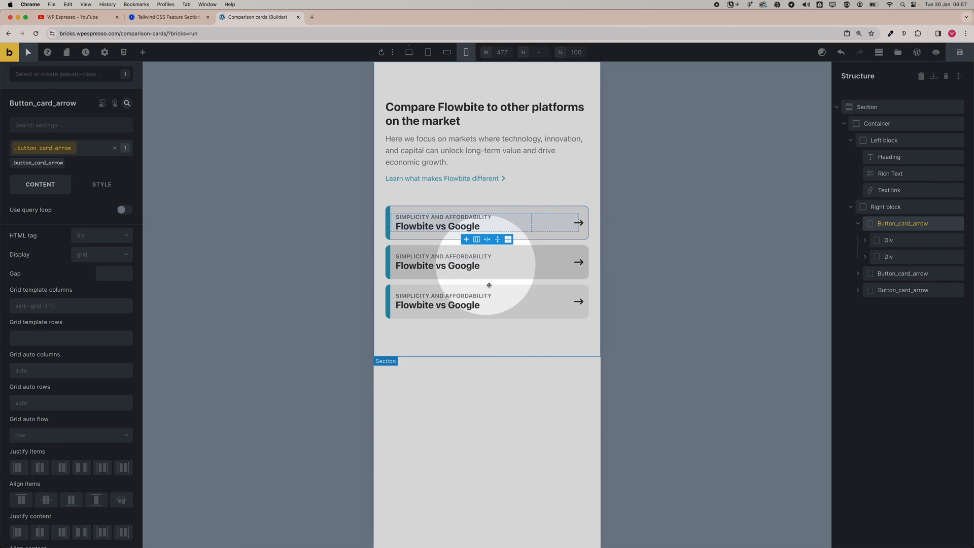
click(448, 52)
click(428, 52)
click(409, 52)
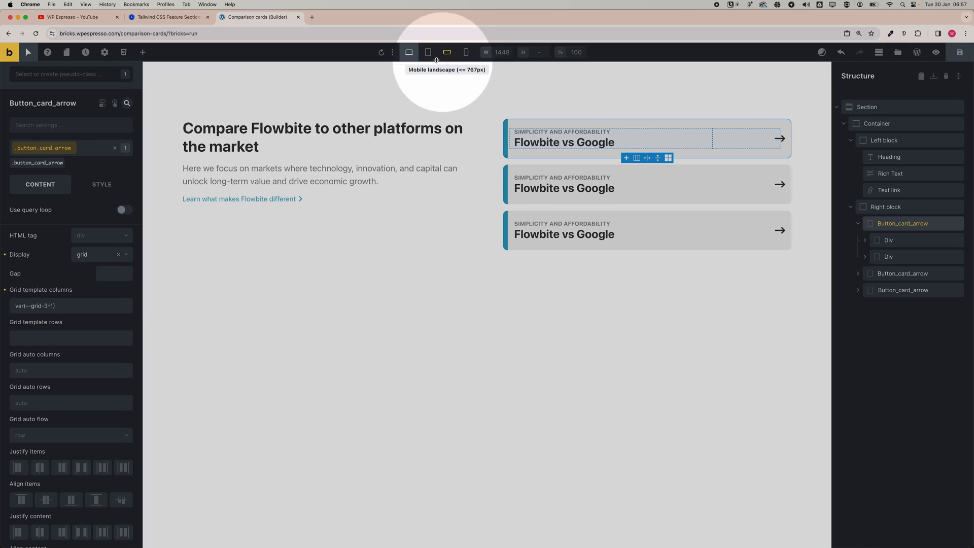
click(446, 52)
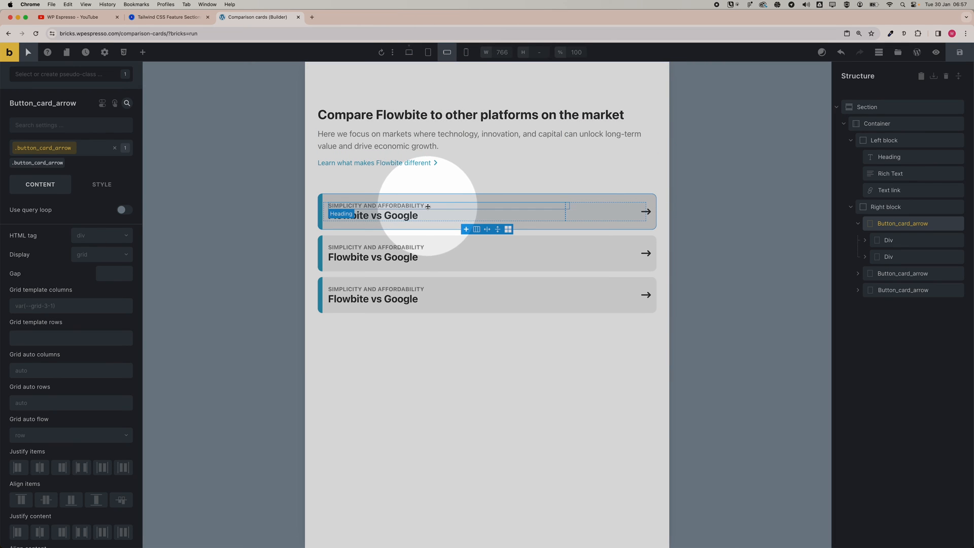
click(466, 52)
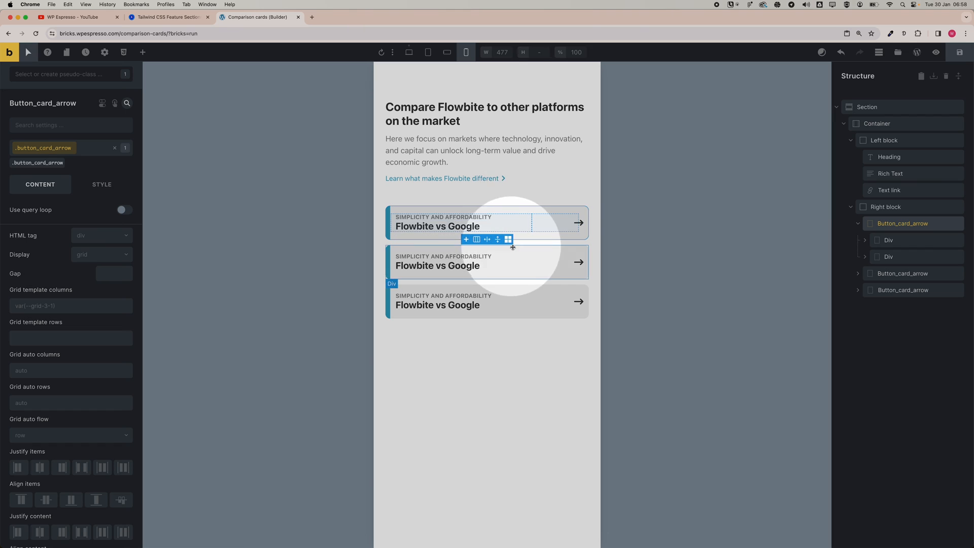
click(409, 52)
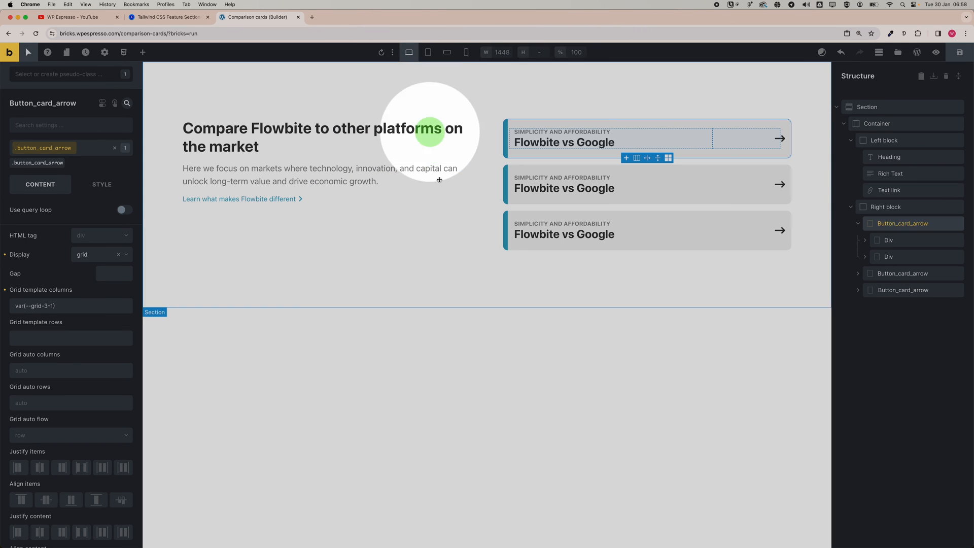
click(510, 376)
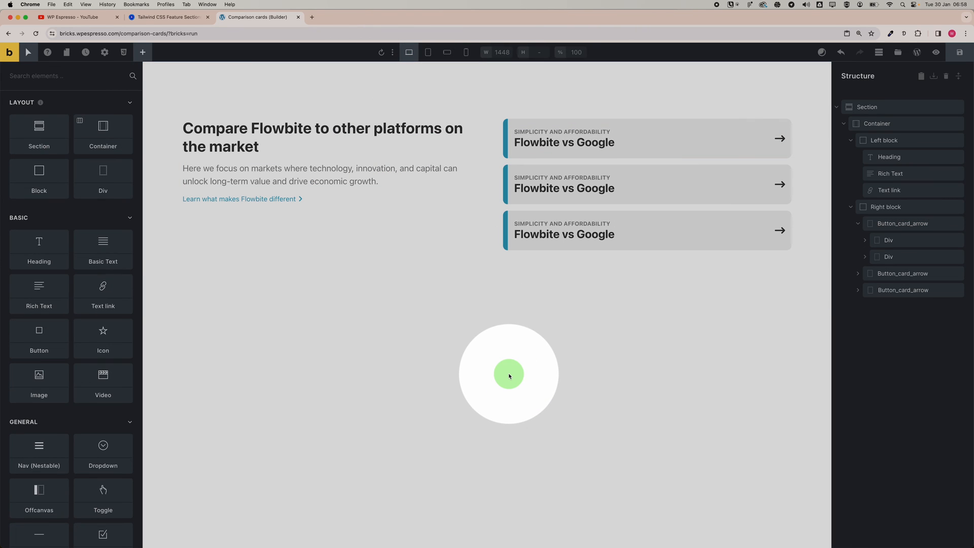
click(960, 52)
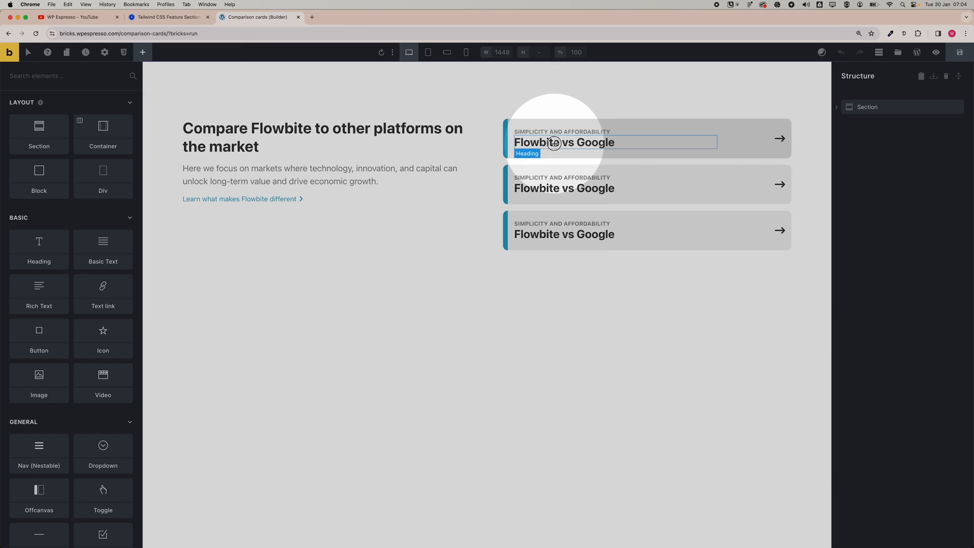
Step: Set the text color of the first card's "Flowbite vs Google" heading to the blue action color
click(554, 143)
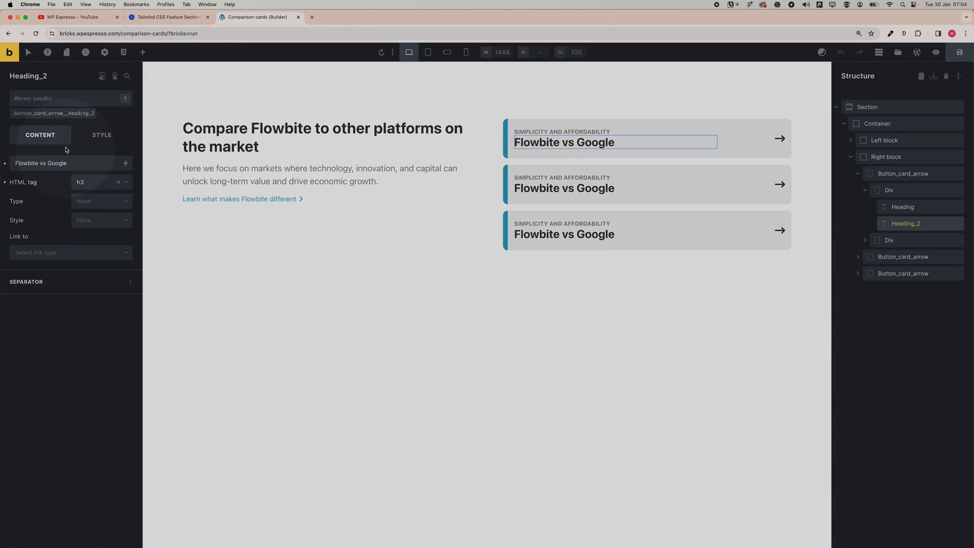
click(94, 142)
click(93, 196)
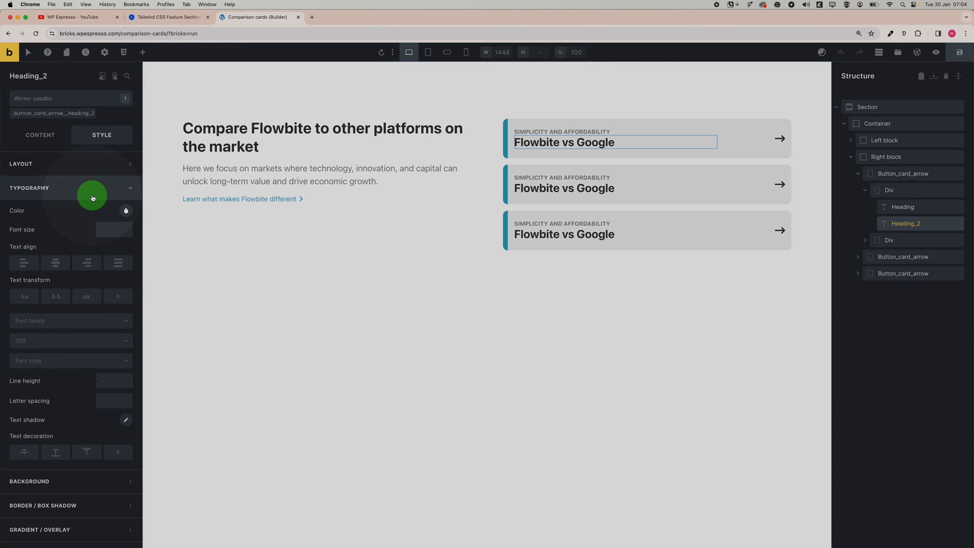
click(127, 211)
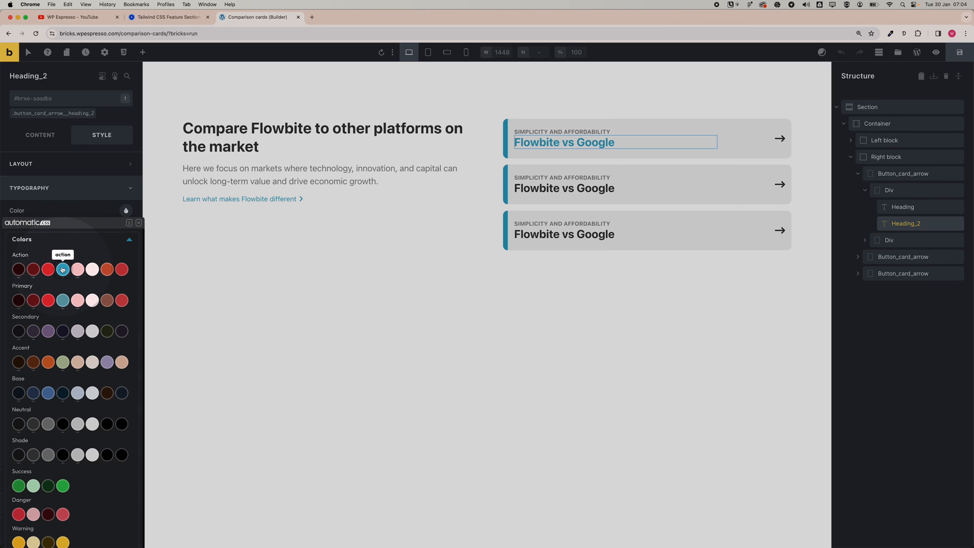
click(62, 270)
Step: Set the first card's arrow icon color to the blue action color
click(779, 138)
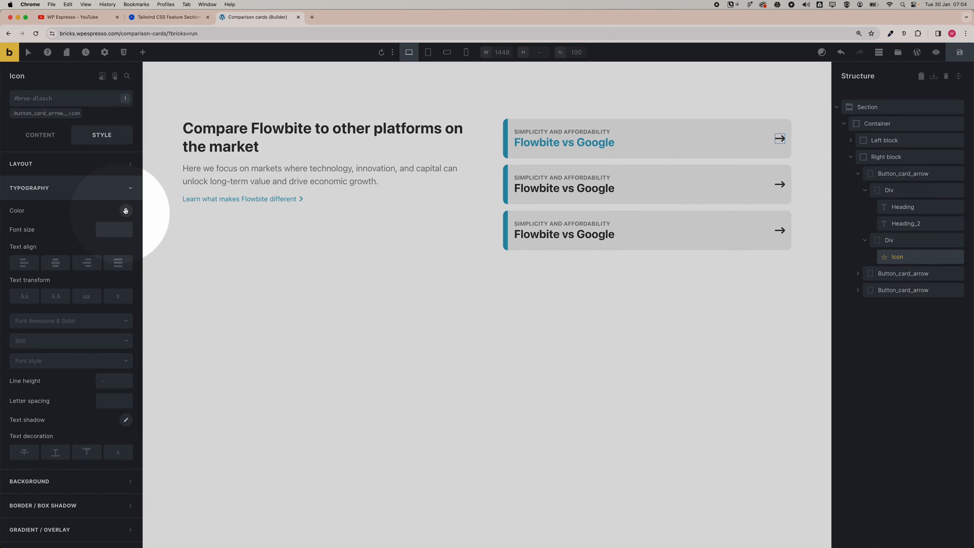
click(40, 134)
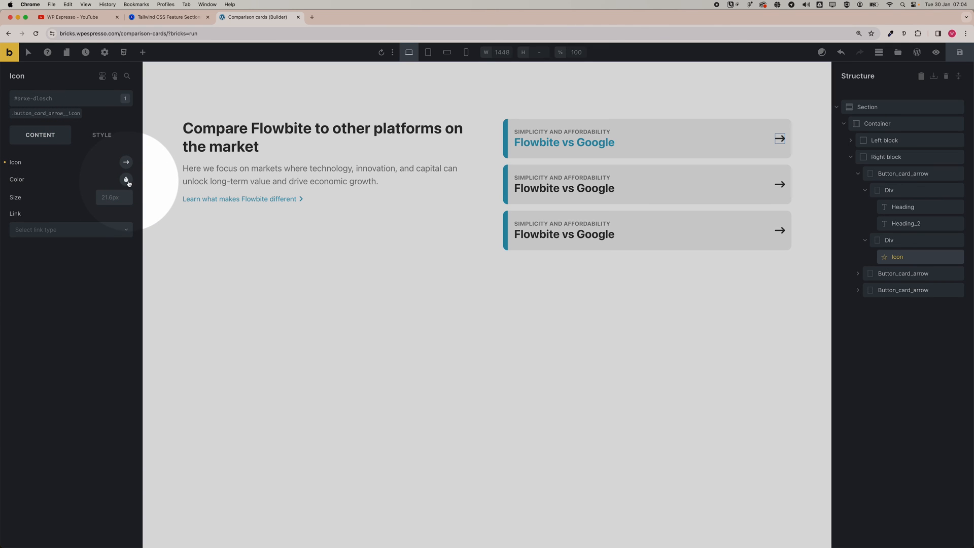
right_click(127, 182)
click(108, 206)
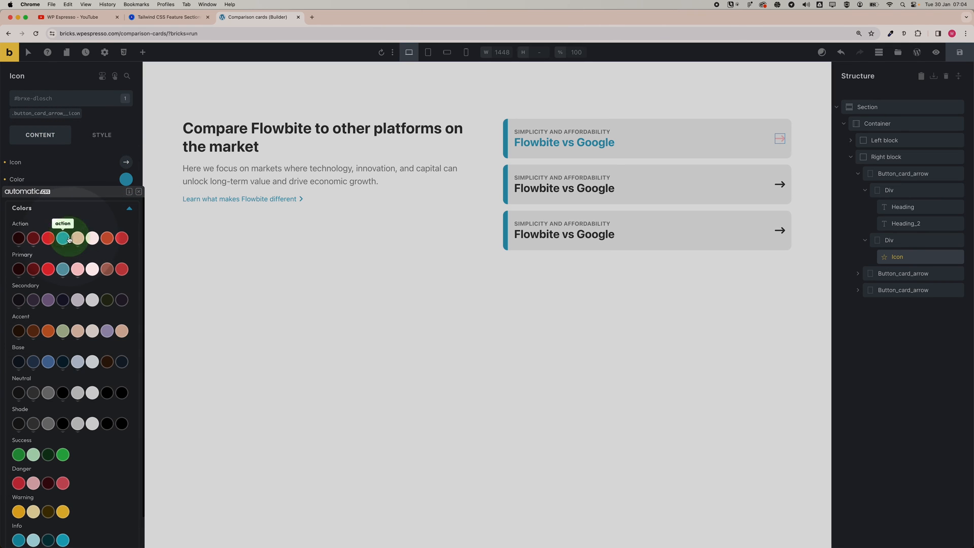
click(67, 240)
click(641, 311)
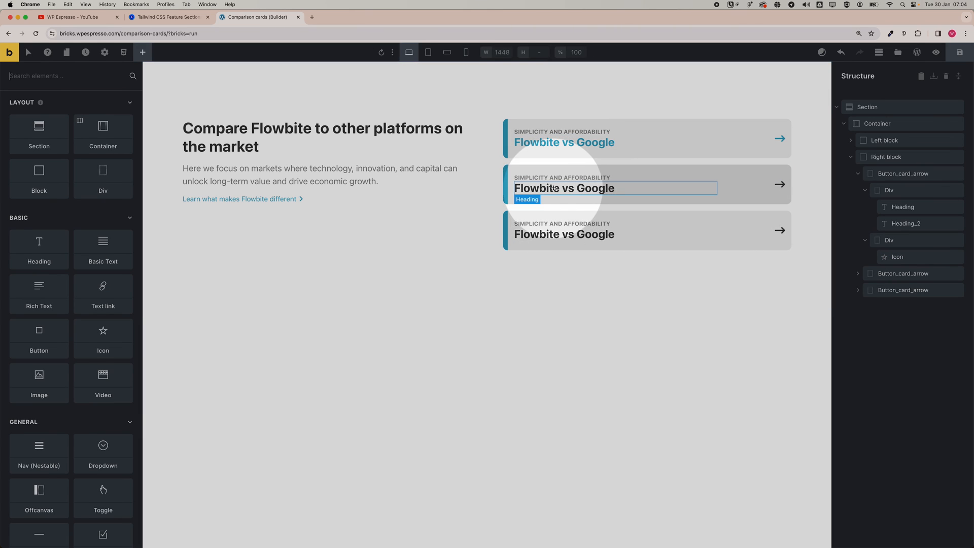
Step: Set the second card's border color to the red shade from the Action palette
click(636, 169)
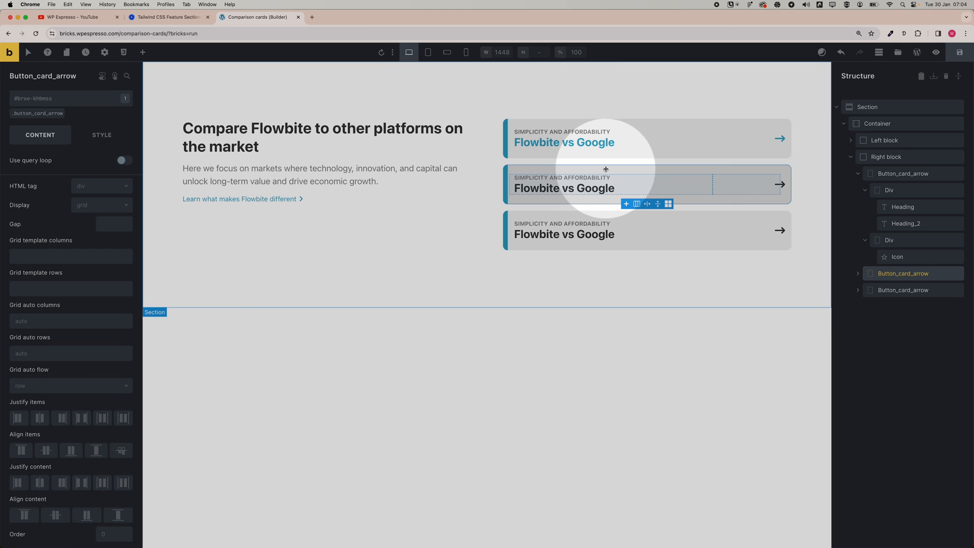
click(859, 173)
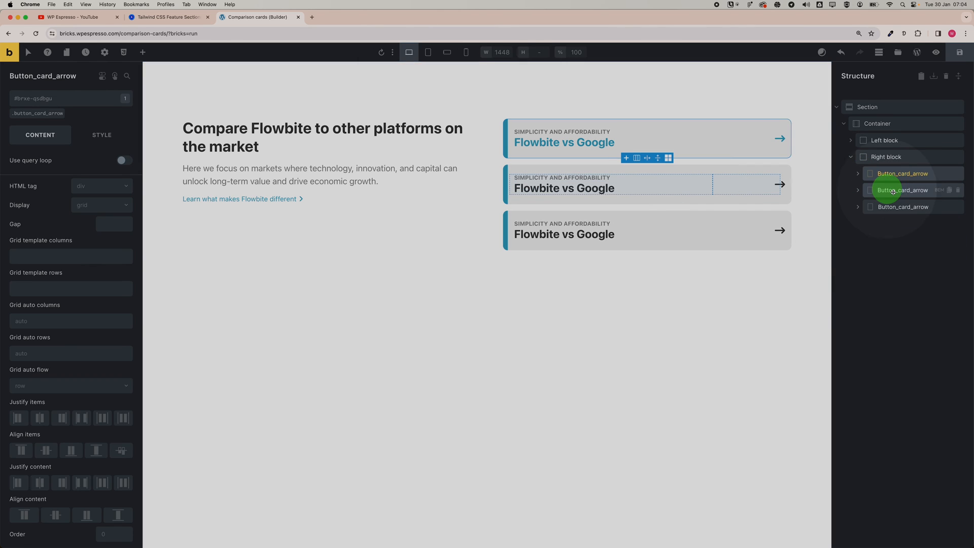
click(893, 190)
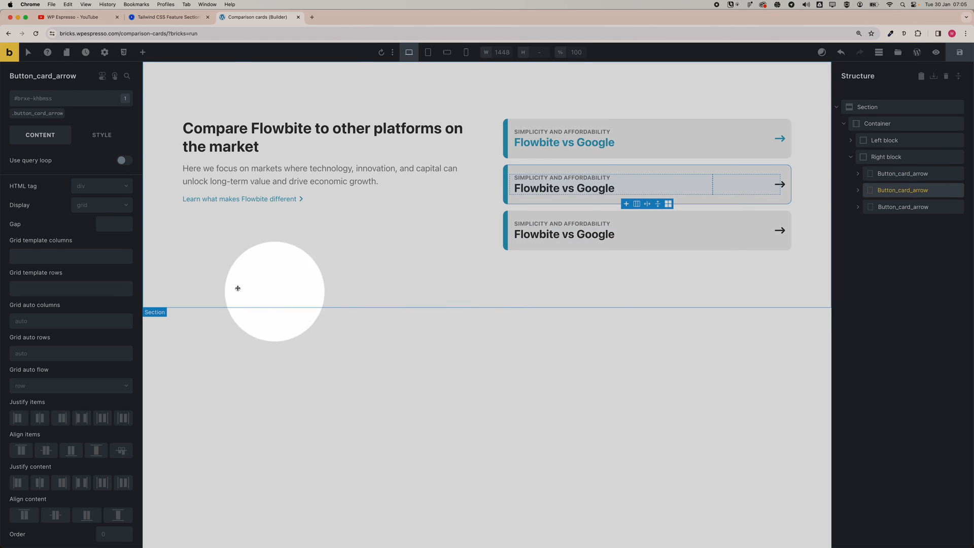
click(87, 142)
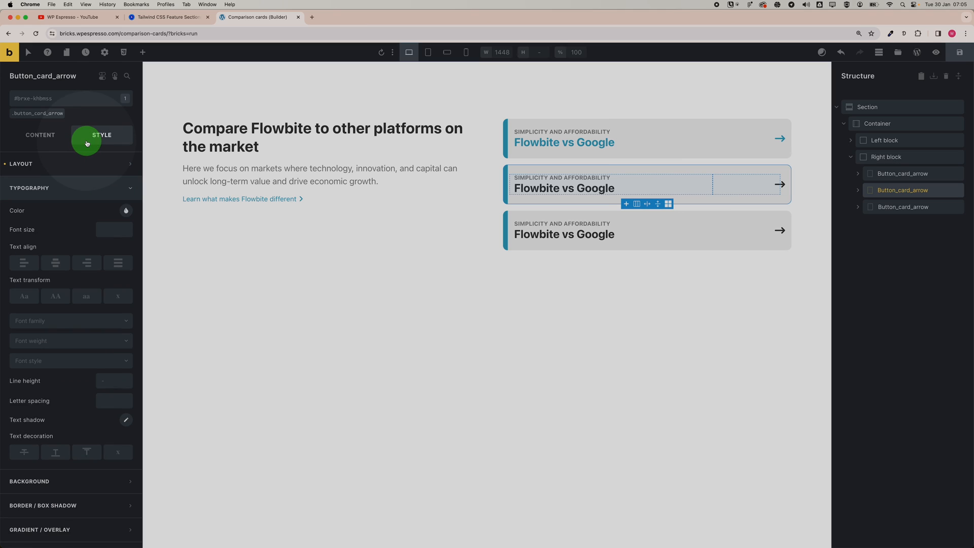
click(81, 189)
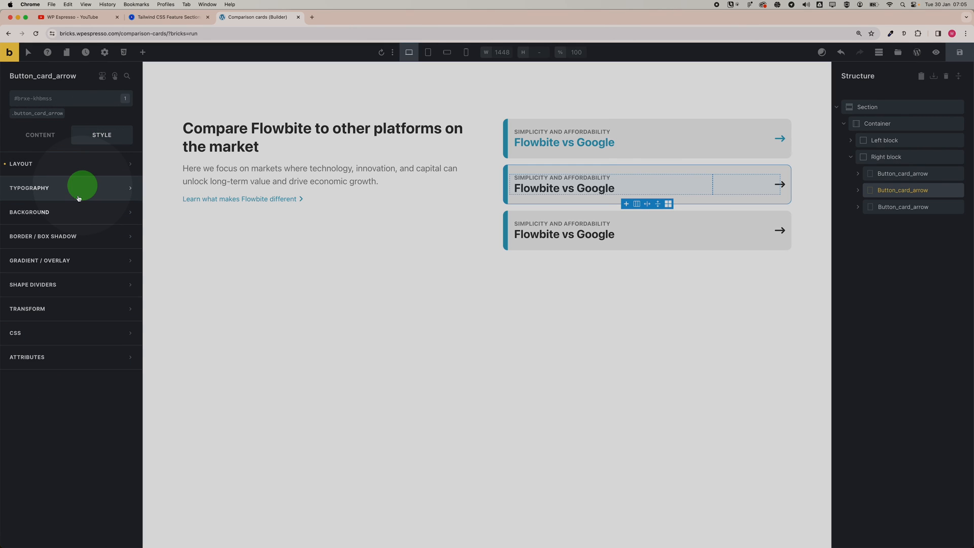
click(79, 241)
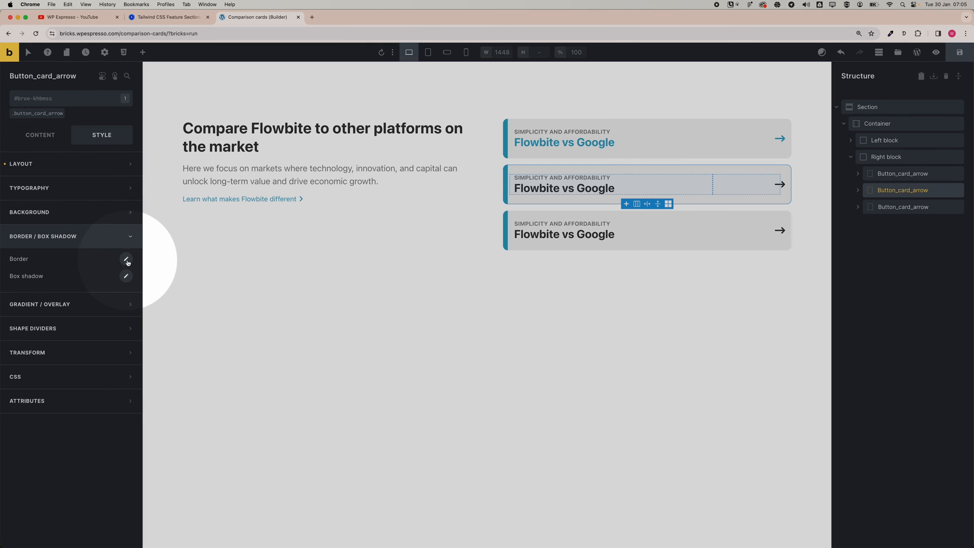
click(126, 260)
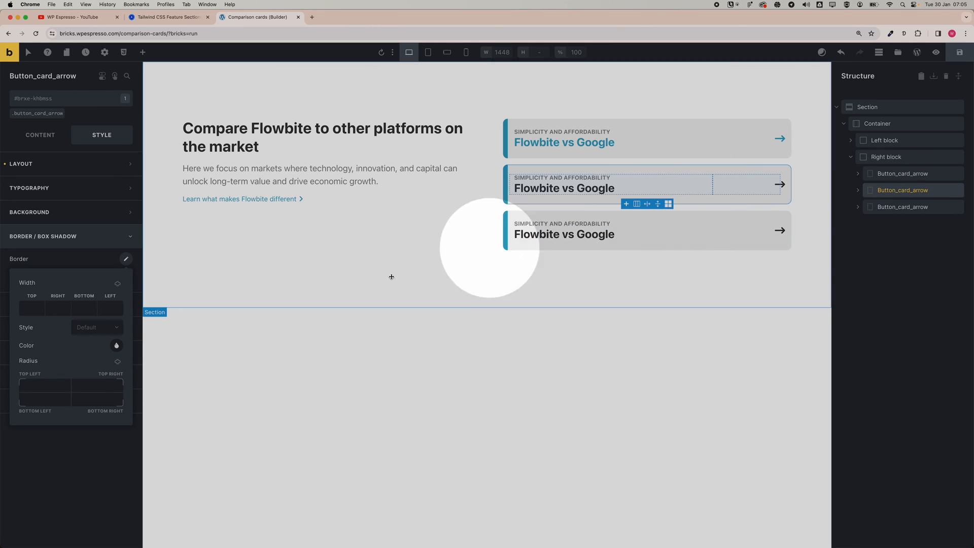
click(116, 345)
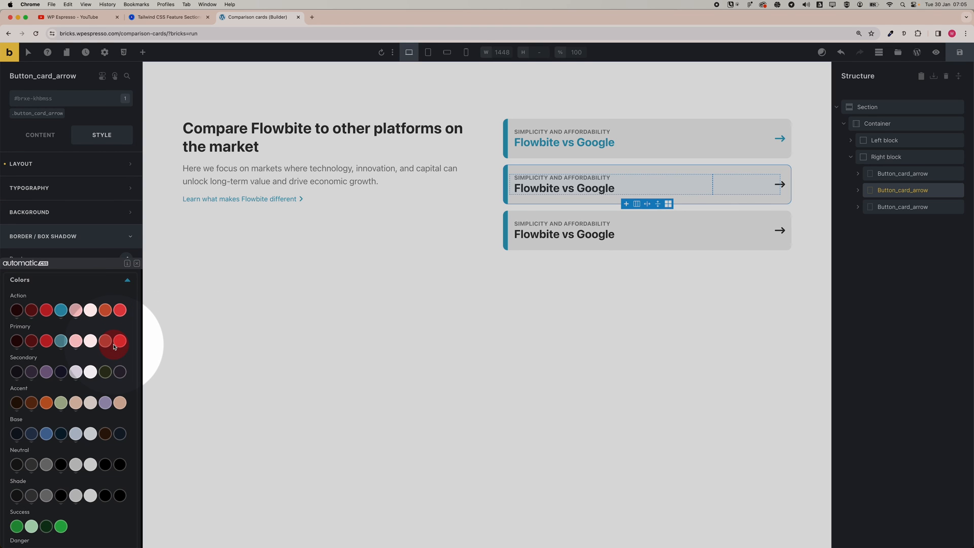
click(50, 307)
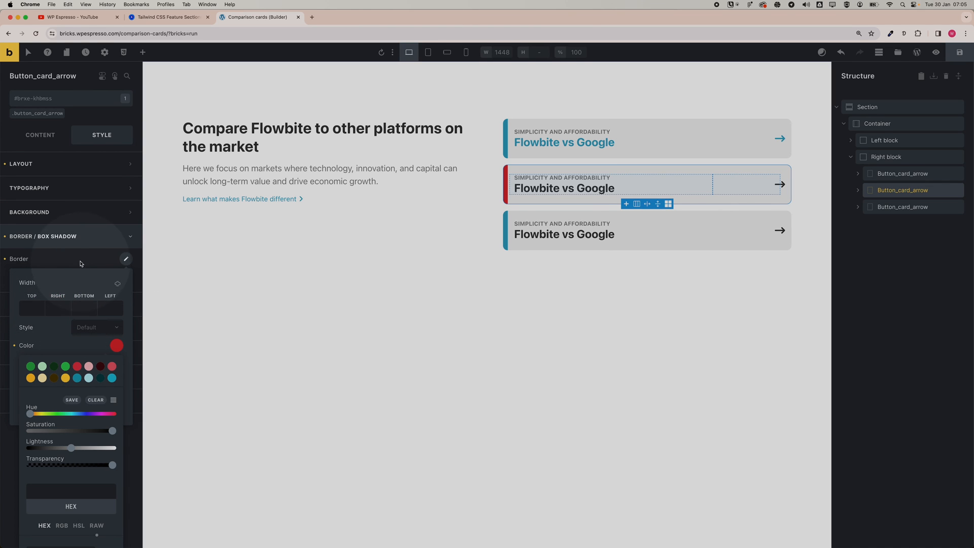
click(79, 238)
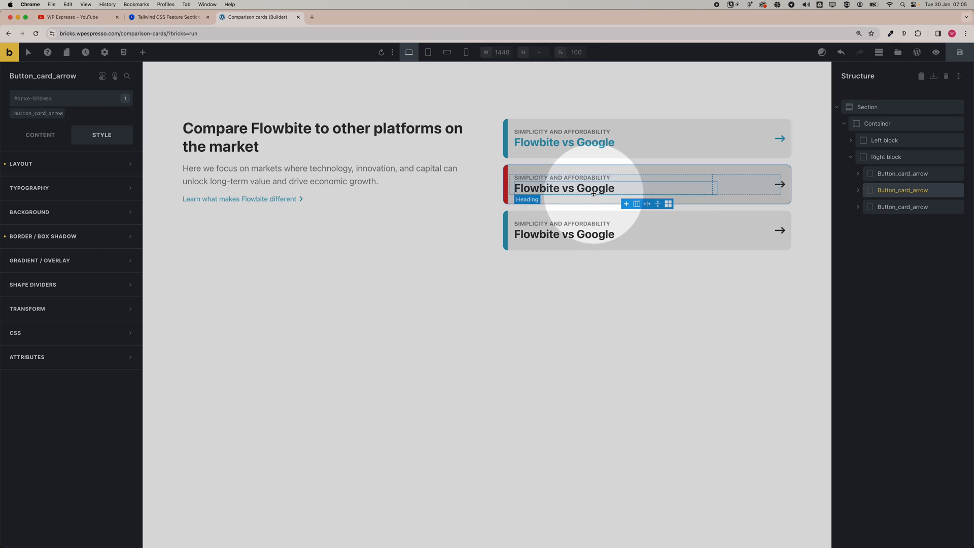
Step: Set the text color of the second card's "Flowbite vs Google" heading to the Action palette's red shade
click(594, 193)
click(87, 188)
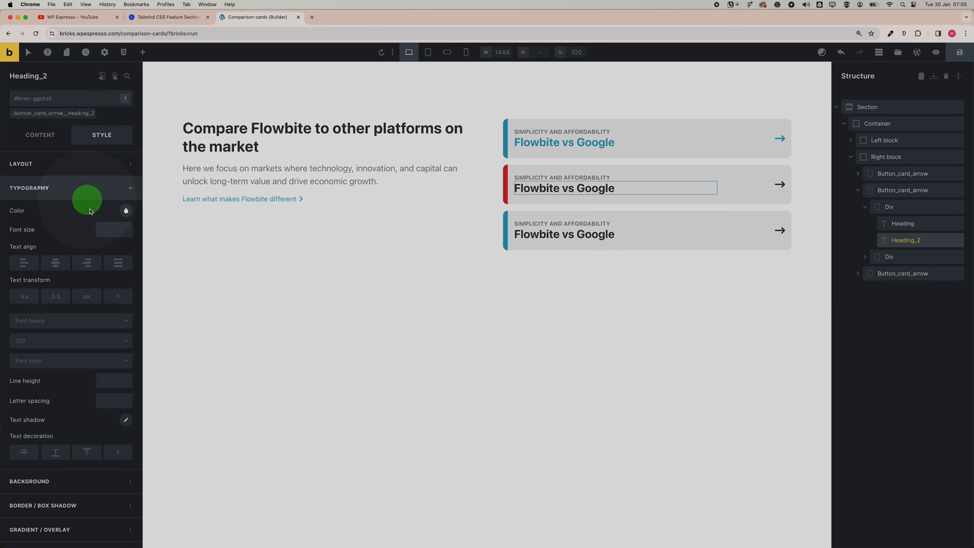
click(126, 211)
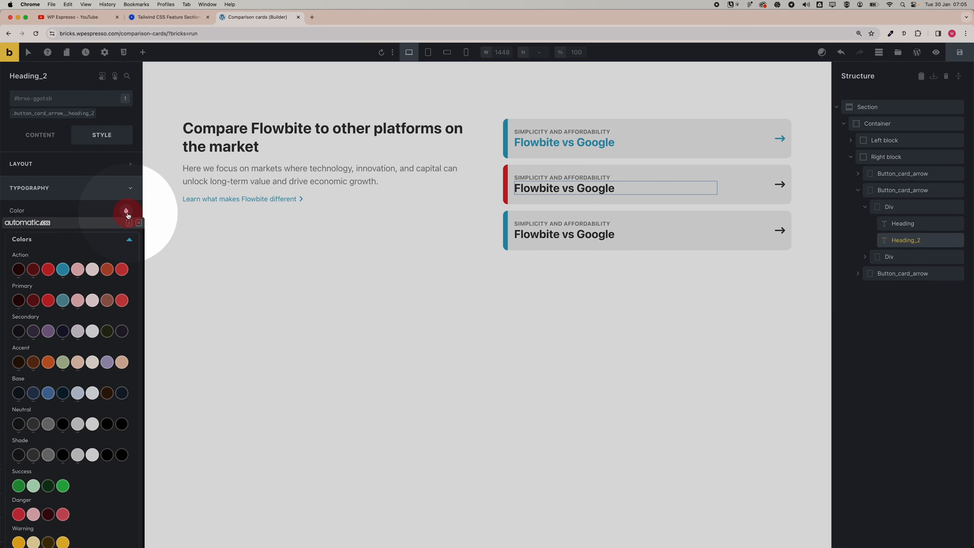
click(50, 269)
Step: Color the second card's arrow icon with the same red shade from the Action palette
click(779, 184)
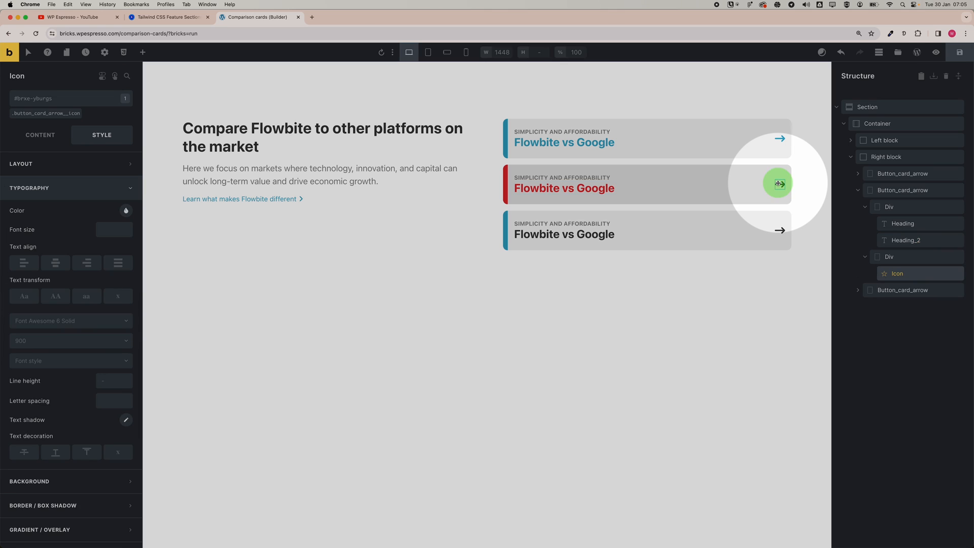
click(126, 211)
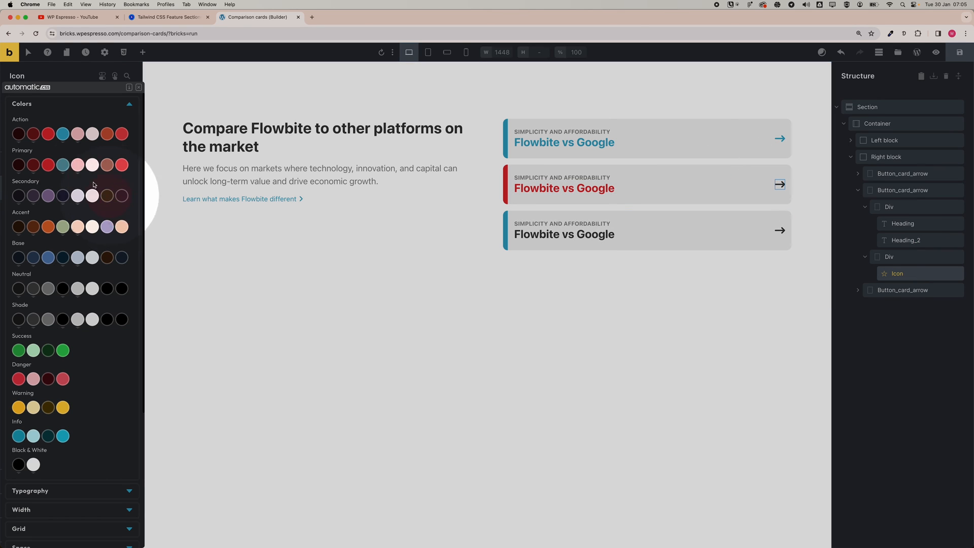
click(48, 134)
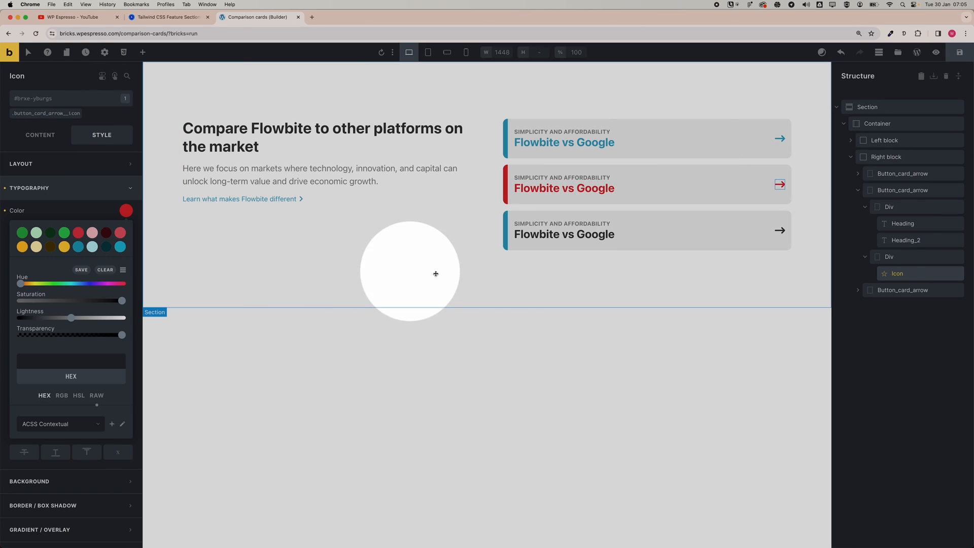
Step: Set the third card's border color to the mid purple shade from the Secondary palette
click(638, 216)
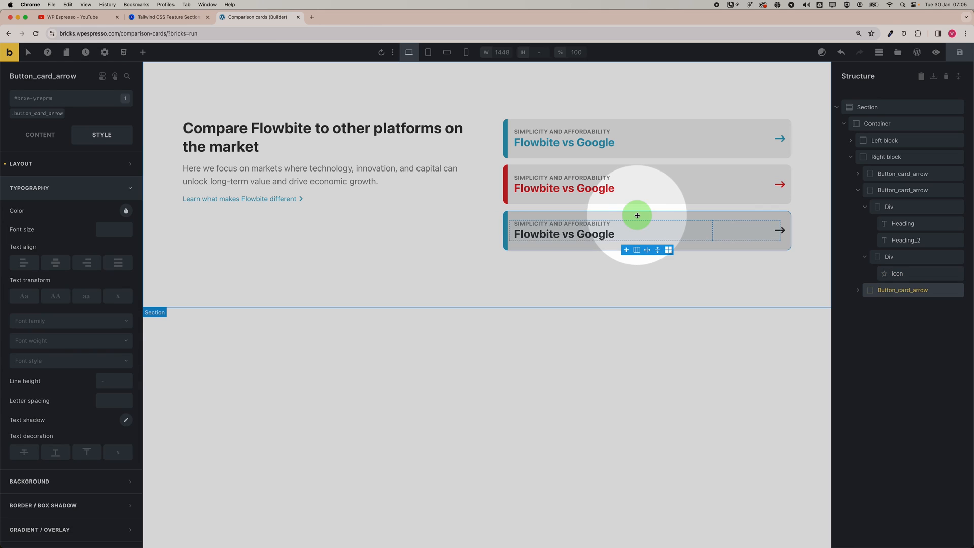
click(872, 294)
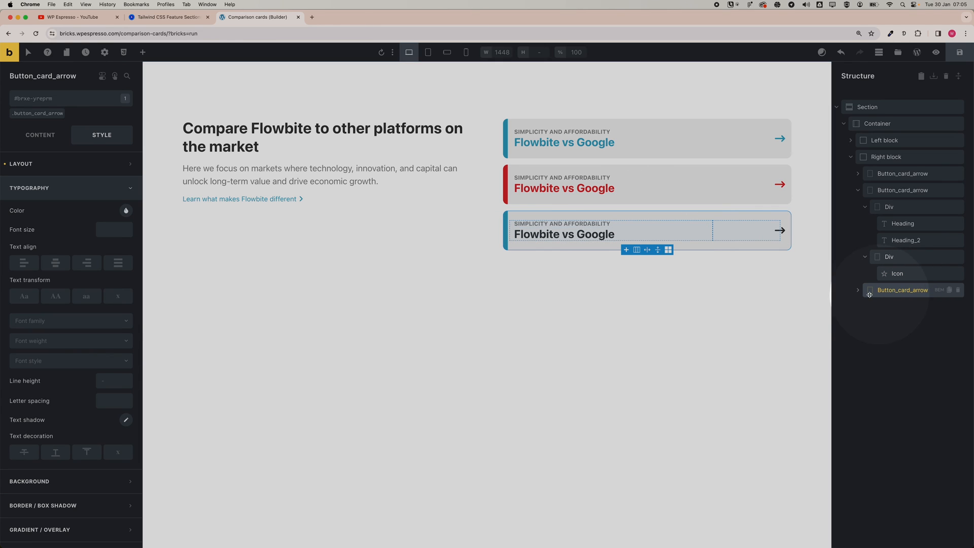
click(858, 190)
click(884, 203)
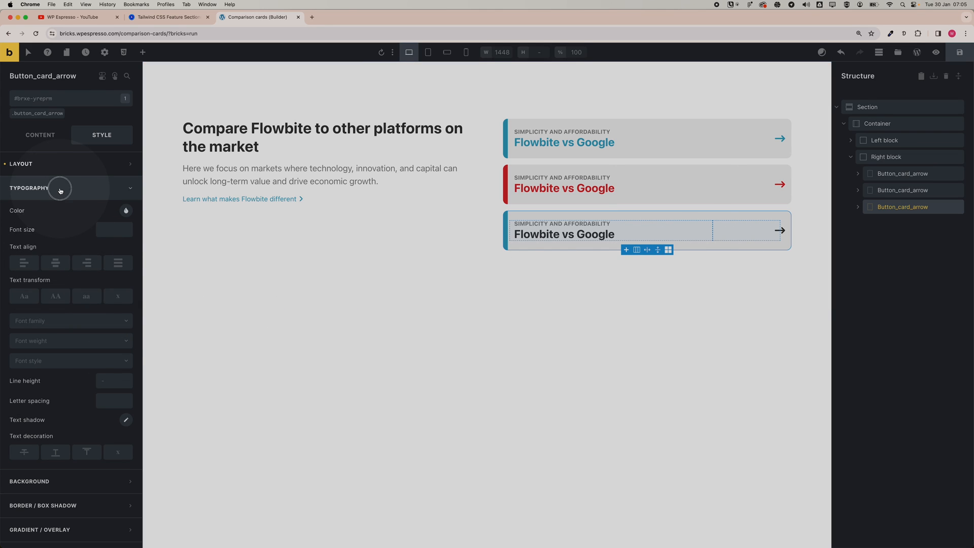
click(60, 190)
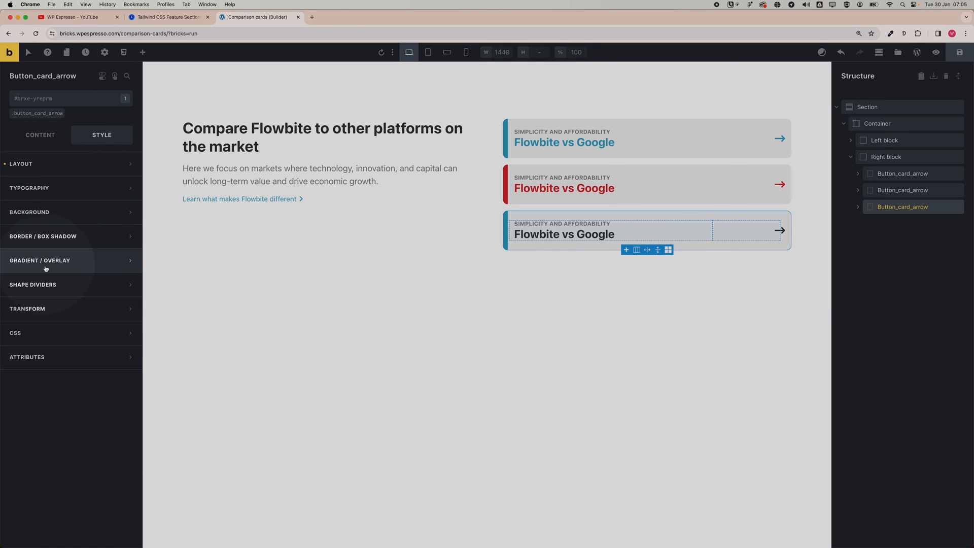
click(48, 238)
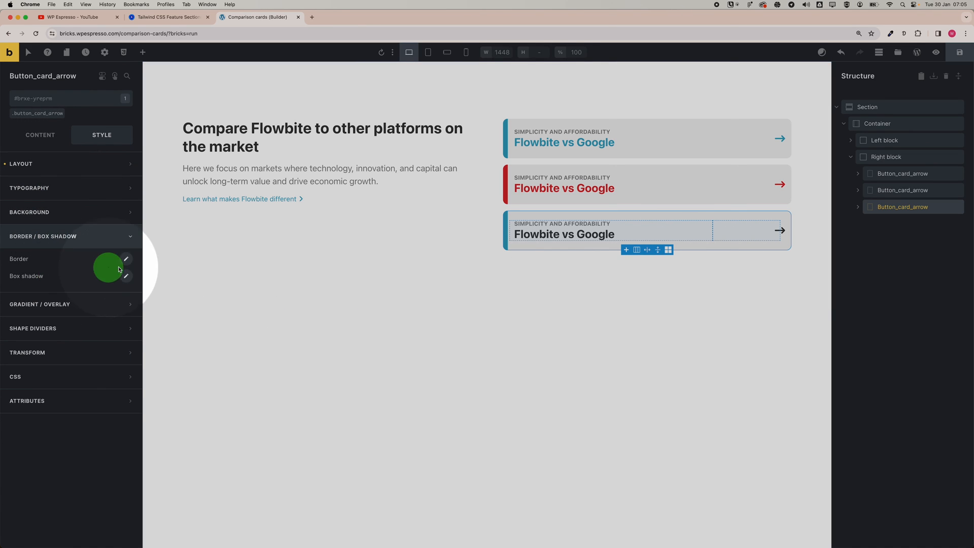
click(126, 259)
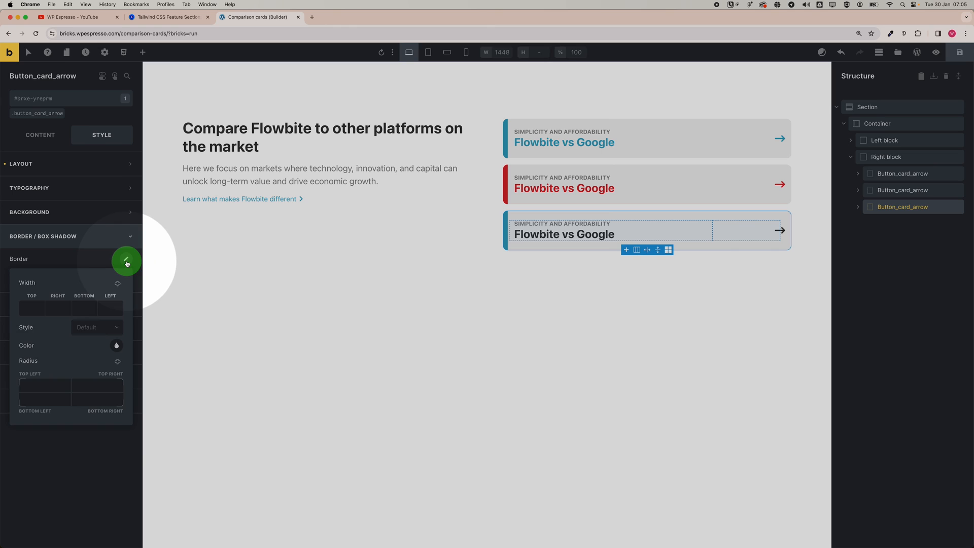
click(117, 346)
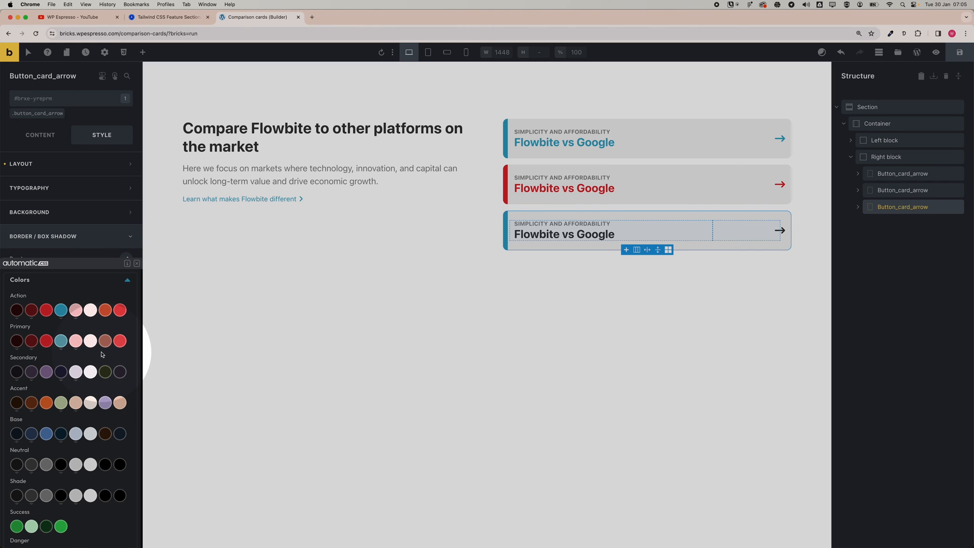
click(47, 373)
click(48, 375)
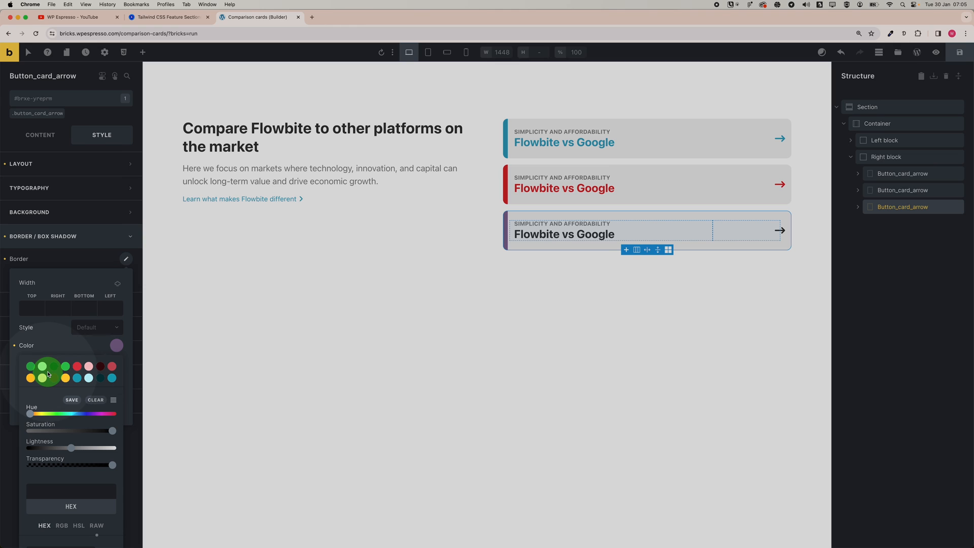
click(257, 257)
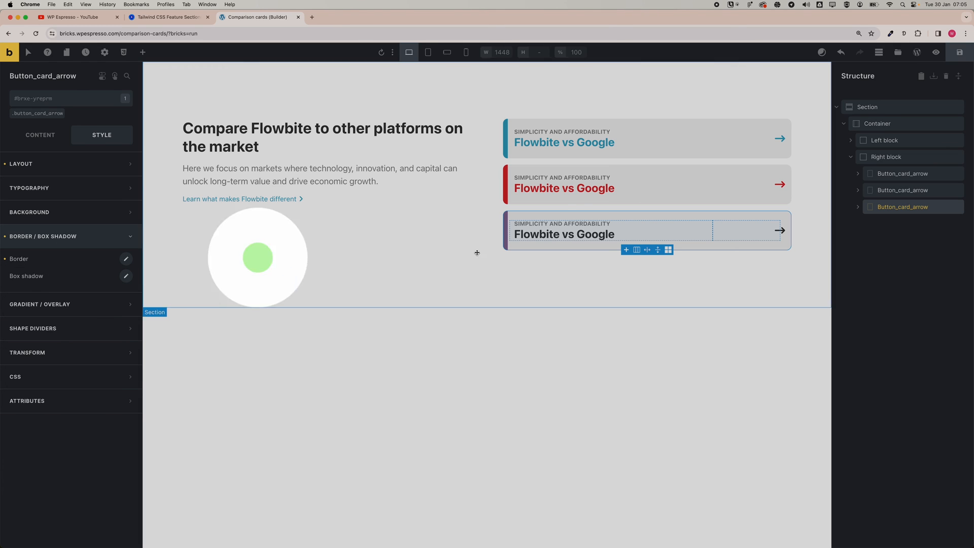
Step: Set the text color of the third card's "Flowbite vs Google" heading to the Secondary palette's mid purple
click(553, 237)
click(90, 189)
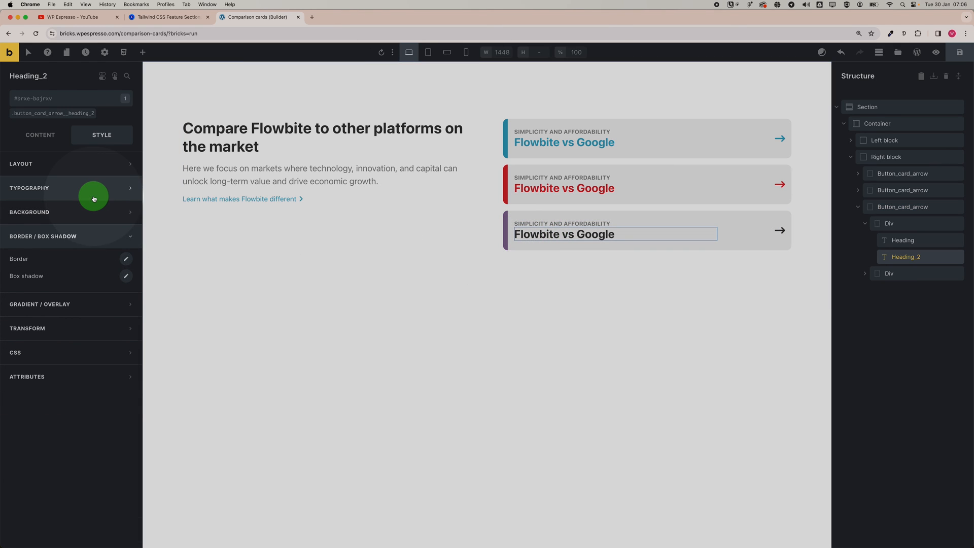
click(116, 211)
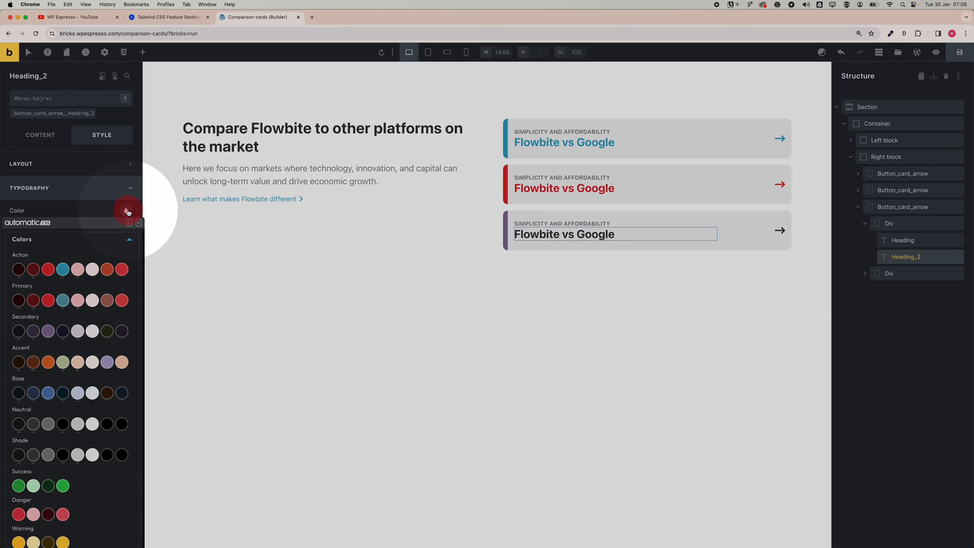
click(48, 333)
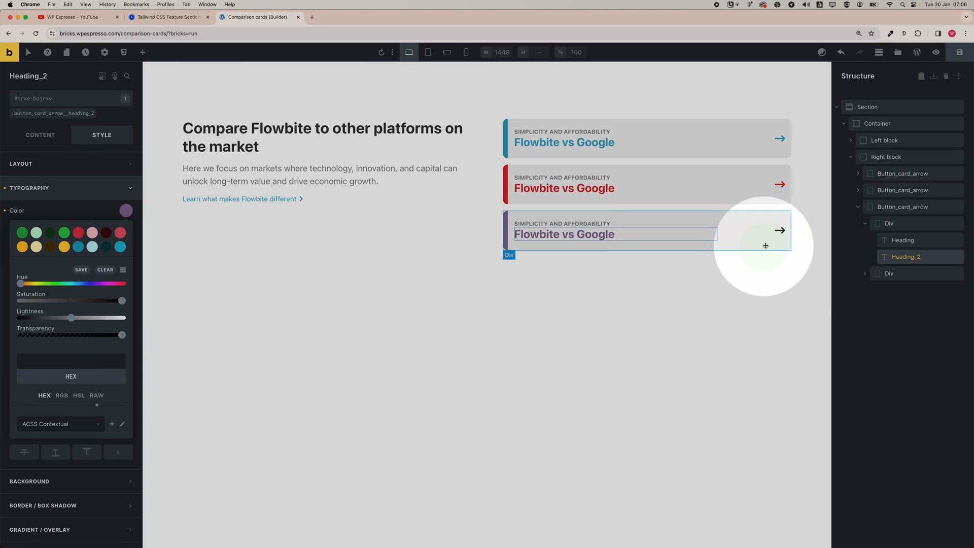
Step: Color the third card's arrow icon with the same Secondary purple and preview the section without the builder interface
click(780, 231)
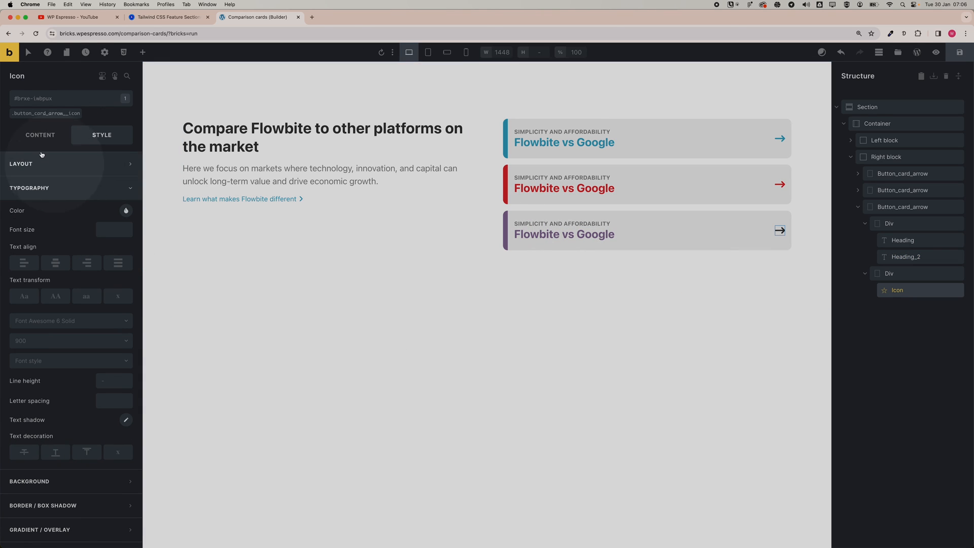
click(40, 135)
click(126, 179)
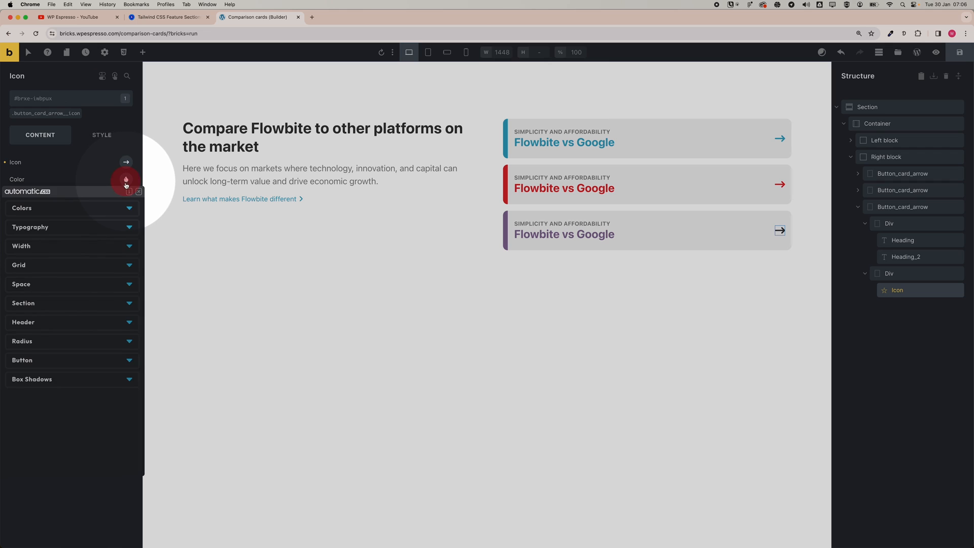
click(126, 207)
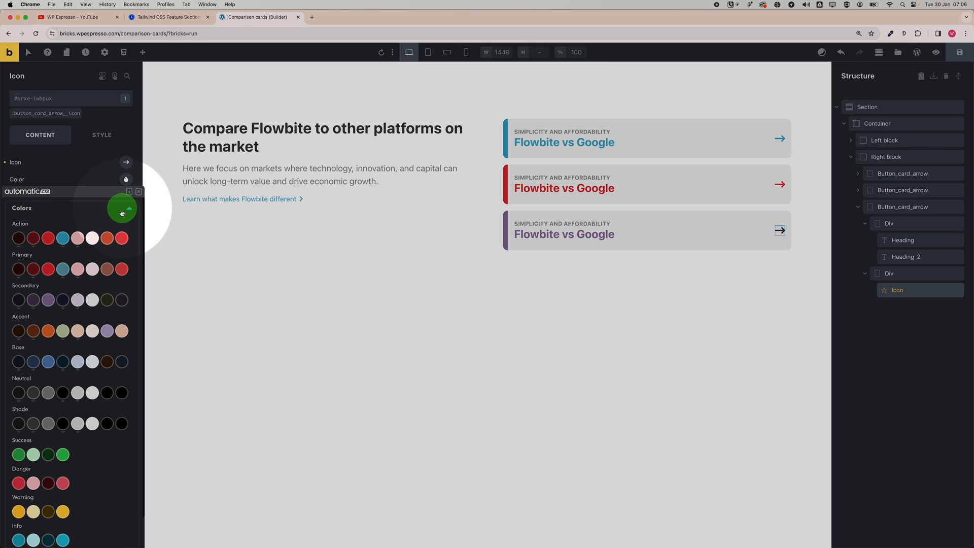
click(47, 302)
click(227, 307)
click(324, 311)
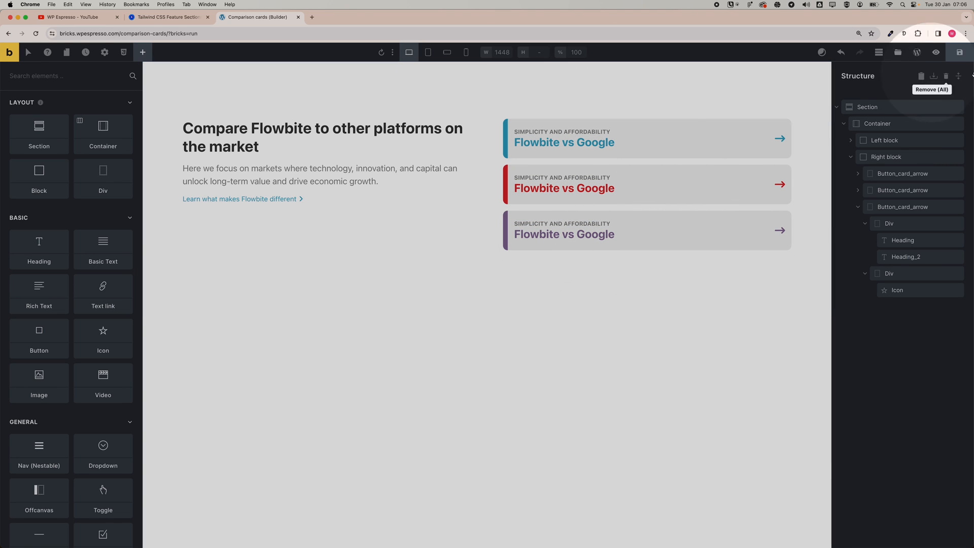
click(936, 52)
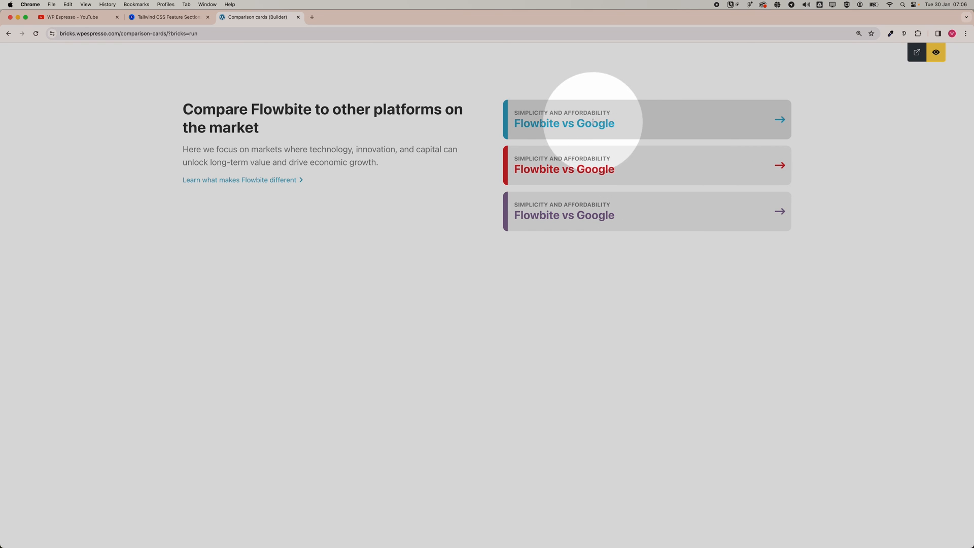
click(937, 53)
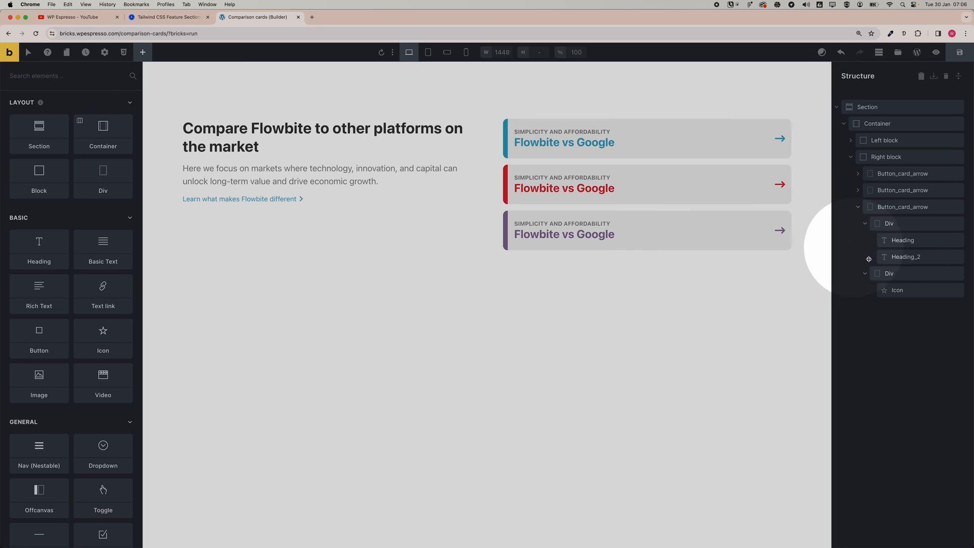
Step: Set the HTML tag of the first Button_card_arrow to a [link]
click(858, 208)
click(896, 174)
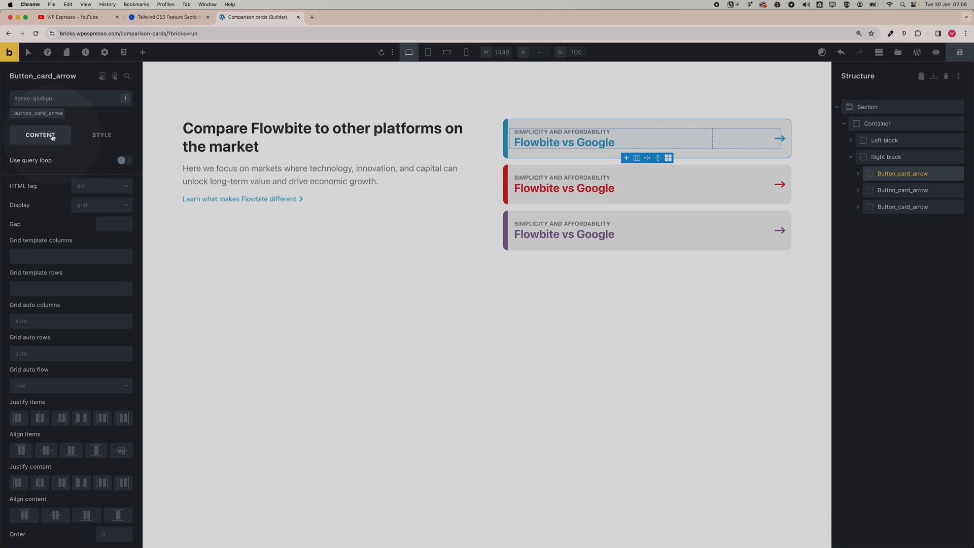
click(97, 189)
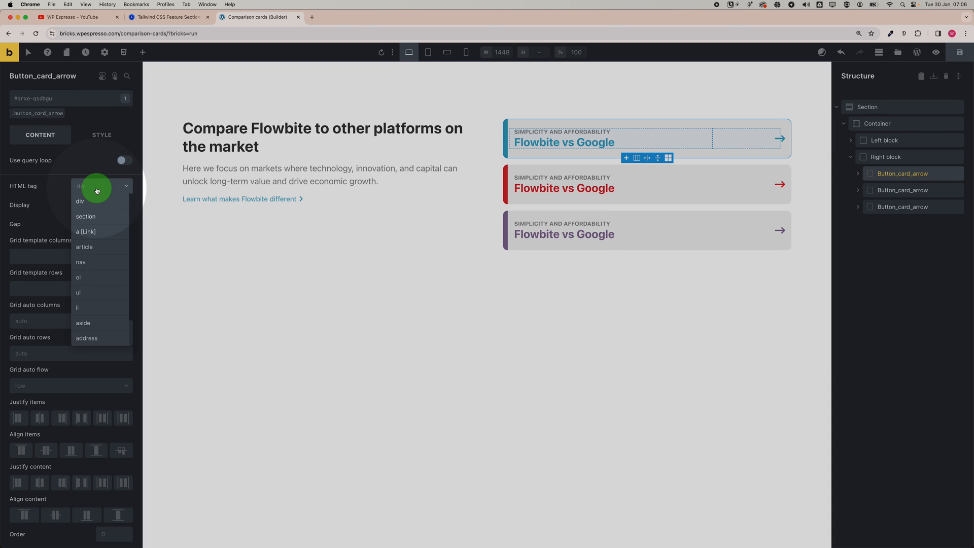
click(104, 231)
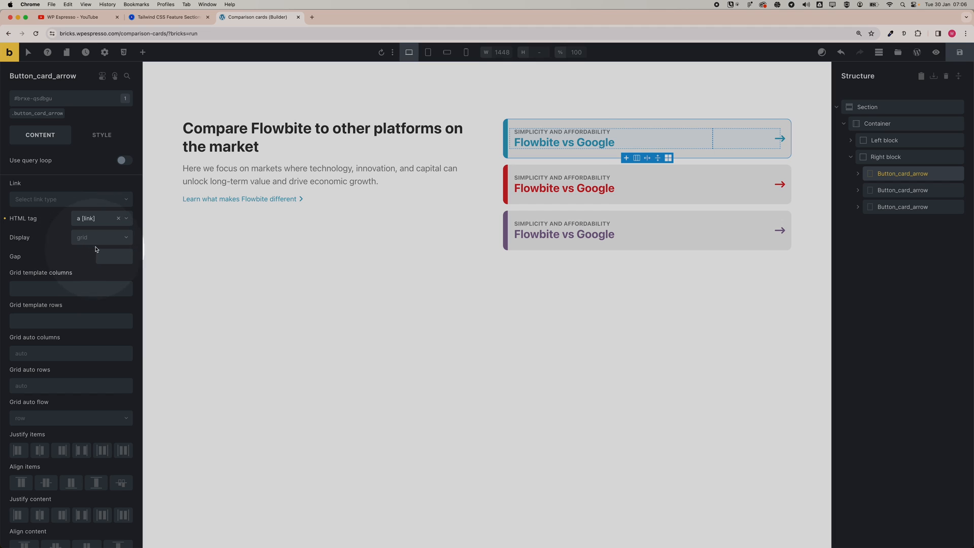
click(72, 201)
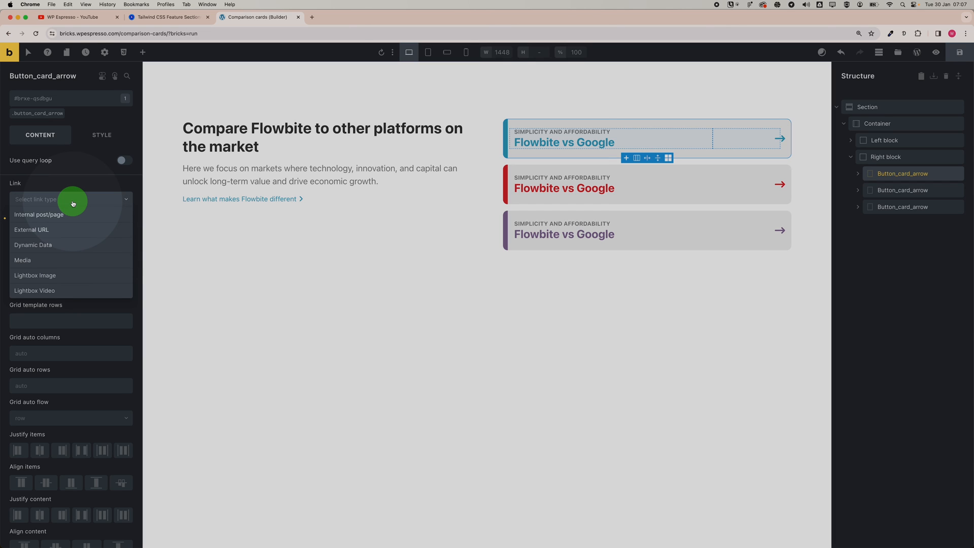
click(67, 227)
click(84, 234)
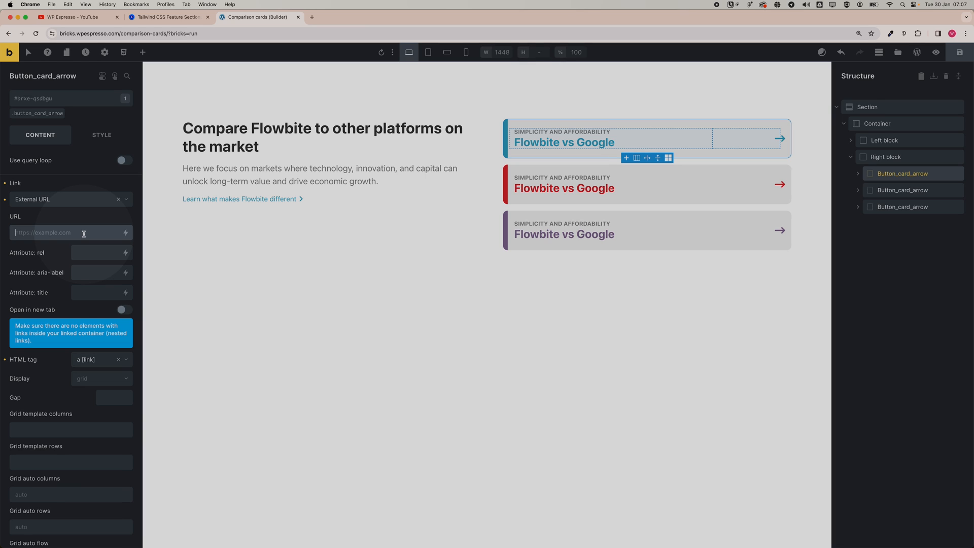
text(https://google.com)
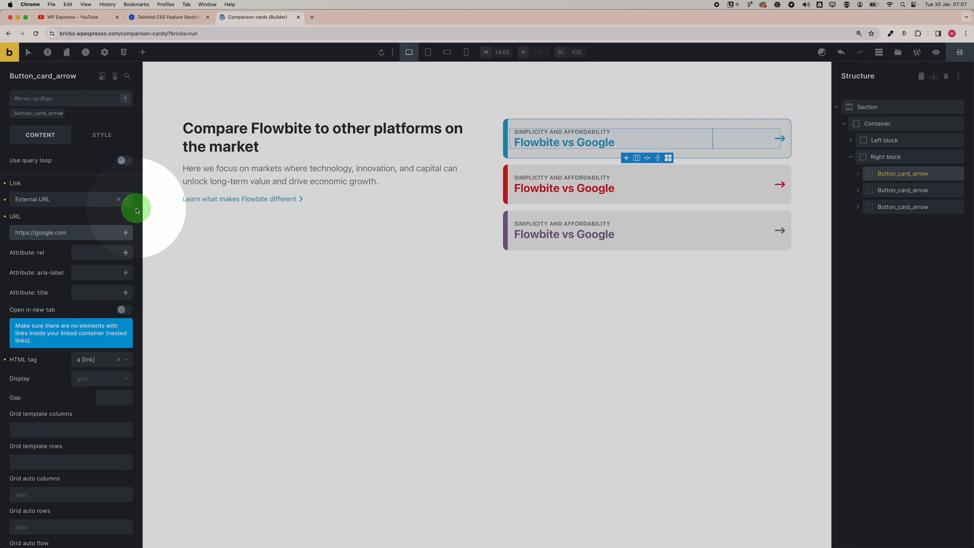
Step: Save the page and test the first card's link on the front-end page
click(950, 57)
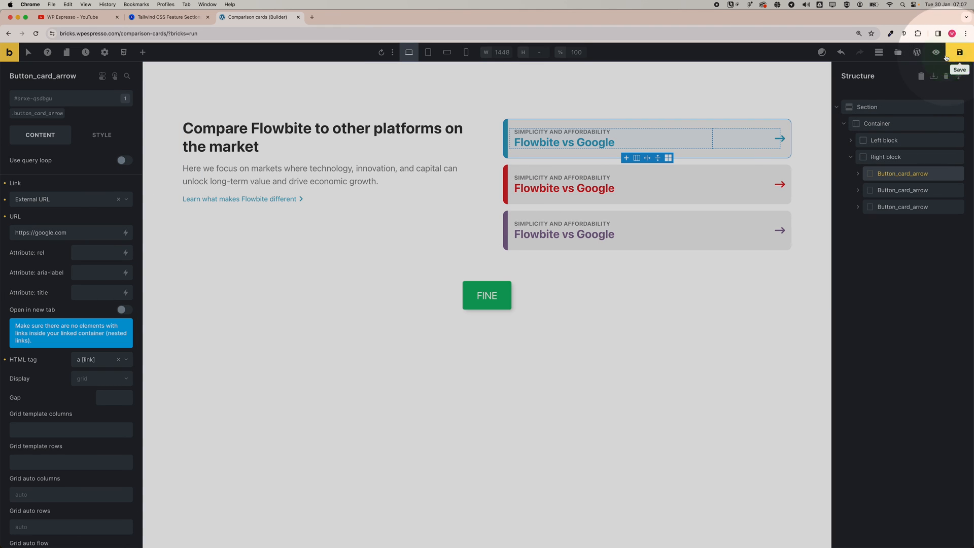
click(936, 53)
click(918, 52)
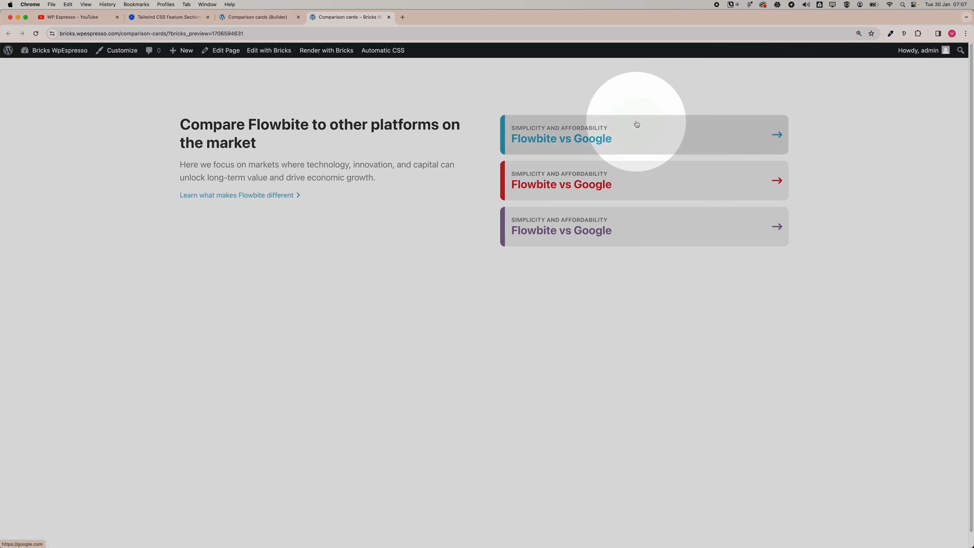
click(587, 138)
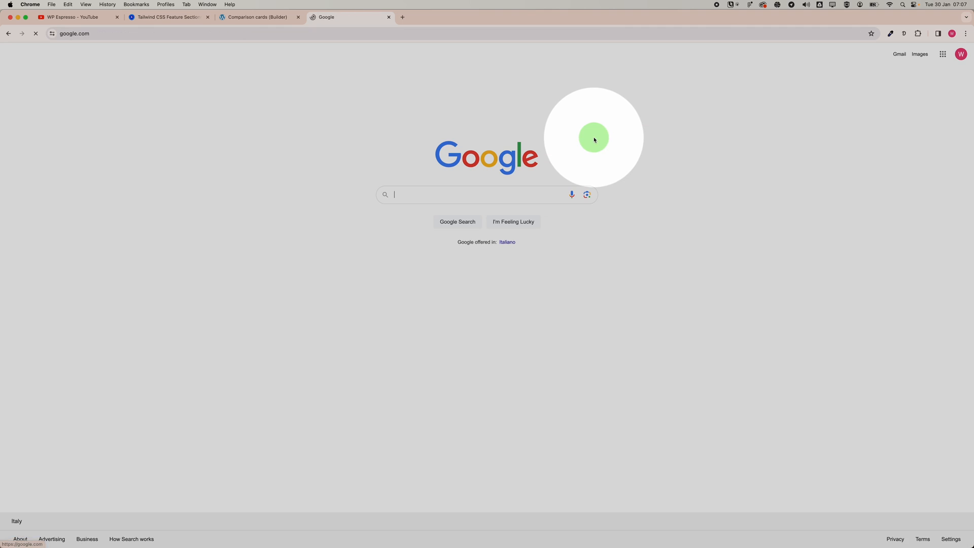
click(9, 37)
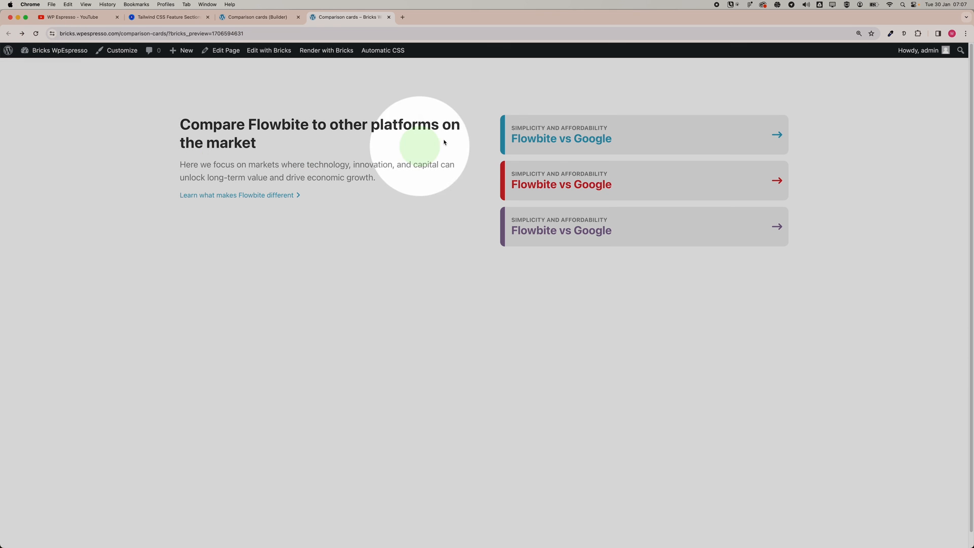
Step: Back in the builder, make the first card's link open in a new tab and save the page
click(276, 20)
click(333, 21)
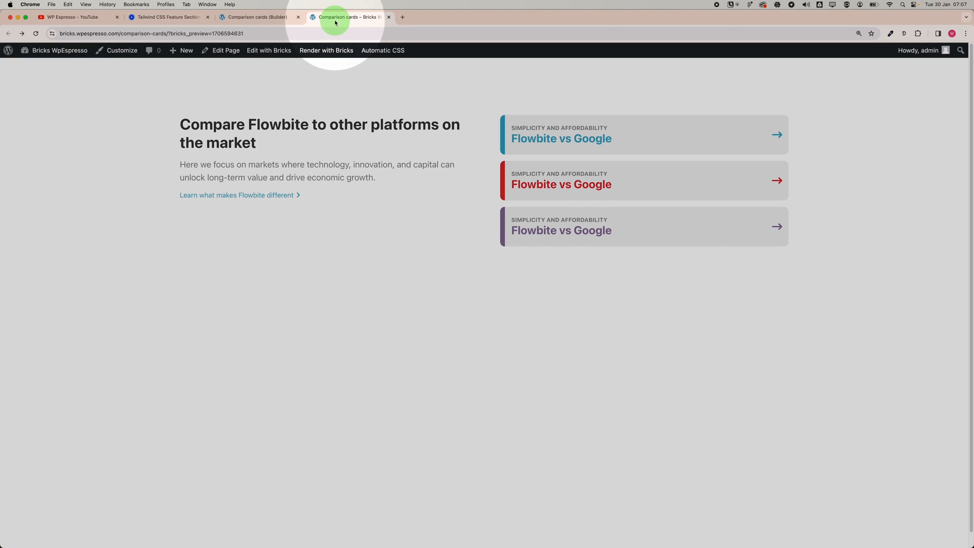
click(268, 19)
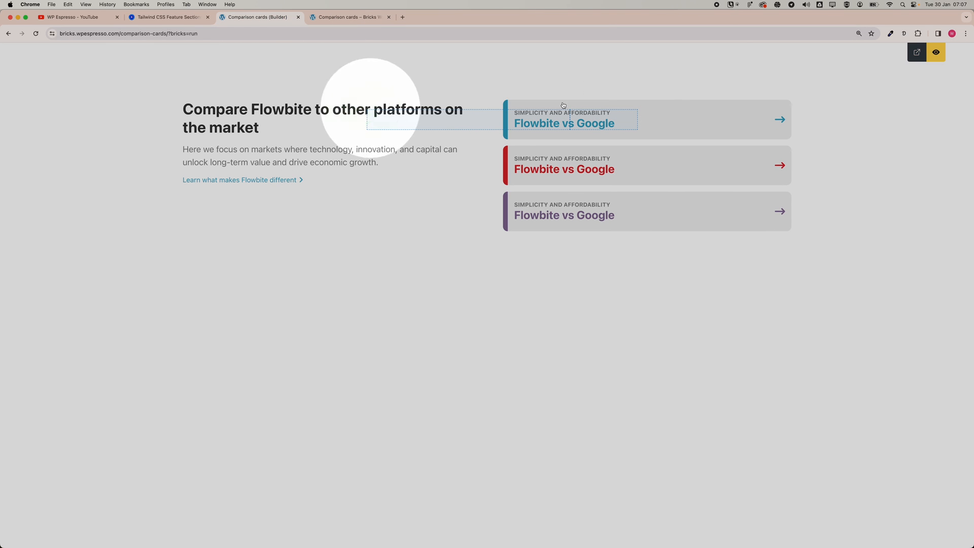
click(936, 53)
click(696, 138)
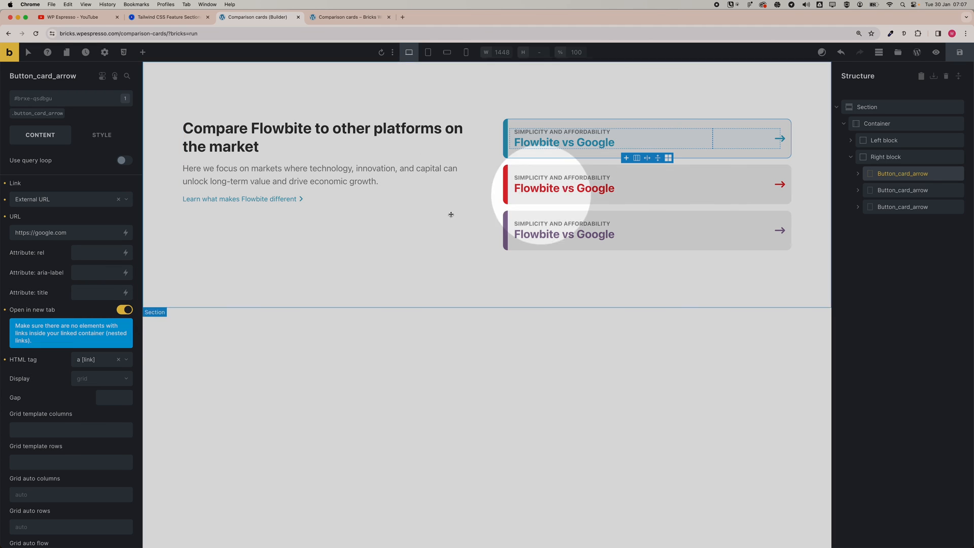
click(959, 52)
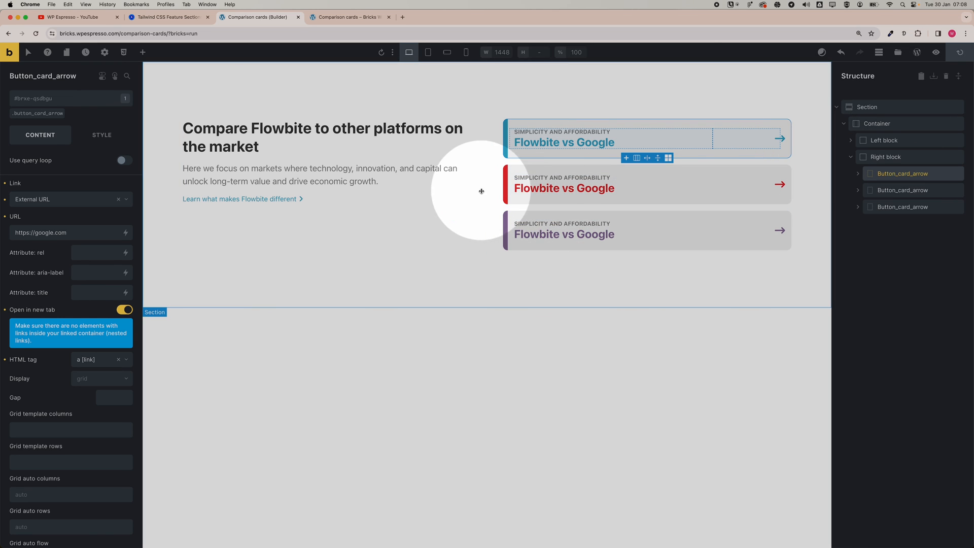
click(519, 328)
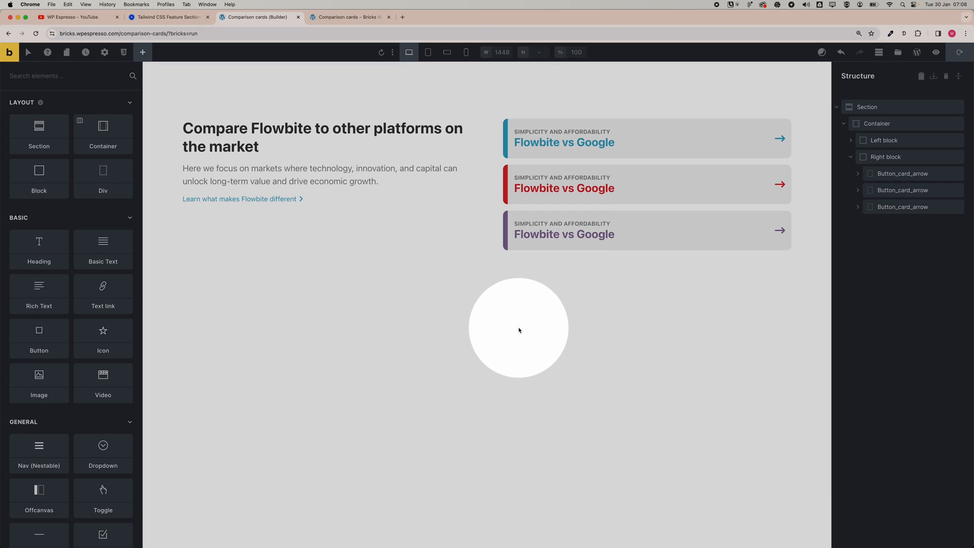